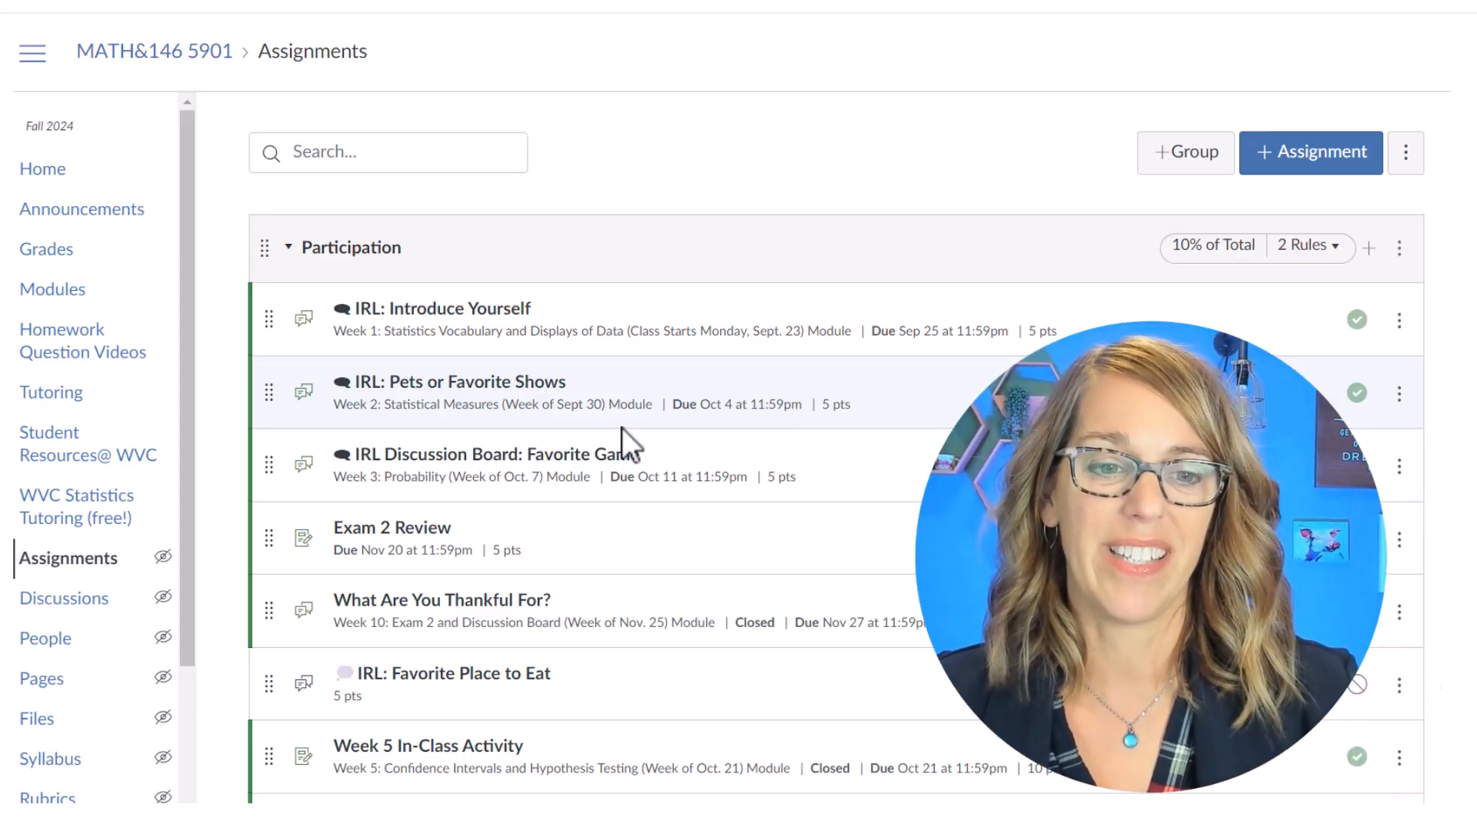
Step: Move the Final Project Slide Show assignment from Imported Assignments to the first position in the Exams and Projects group
{"action": "scroll", "coordinate": [622, 427], "scroll_direction": "down", "scroll_amount": 7}
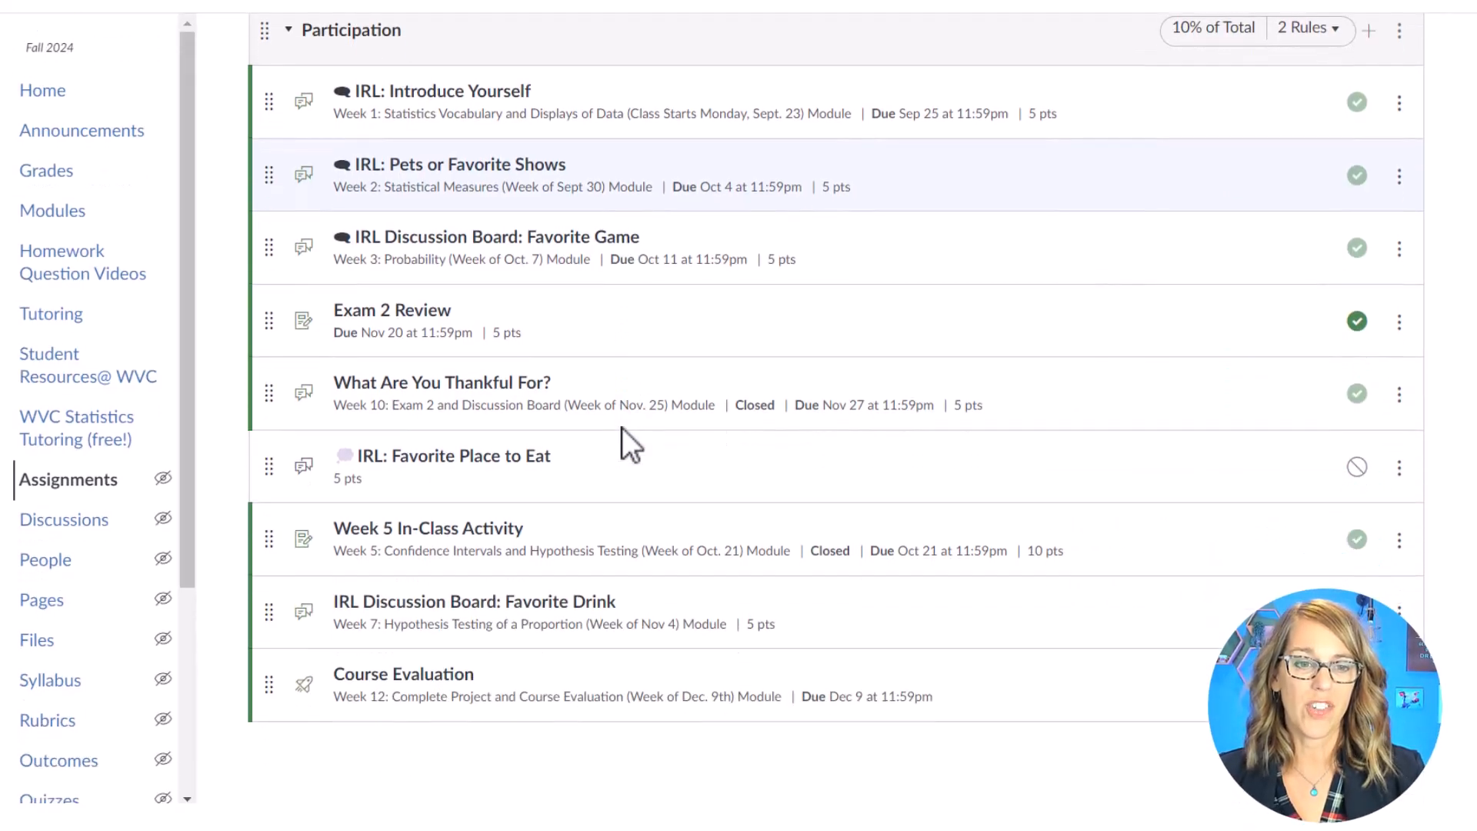
{"action": "scroll", "coordinate": [622, 427], "scroll_direction": "down", "scroll_amount": 1}
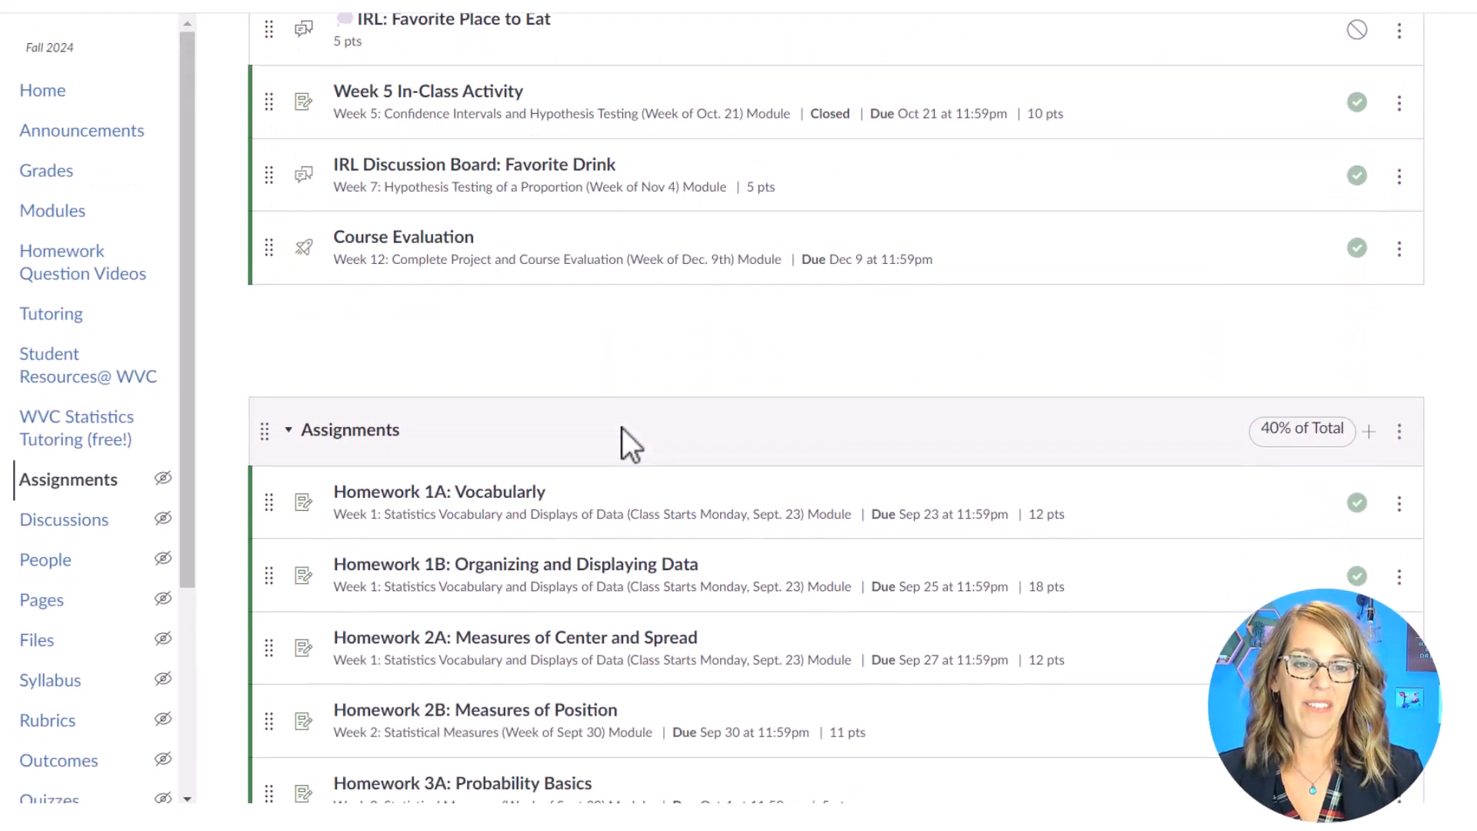
{"action": "scroll", "coordinate": [589, 460], "scroll_direction": "down", "scroll_amount": 3}
{"action": "scroll", "coordinate": [589, 459], "scroll_direction": "down", "scroll_amount": 17}
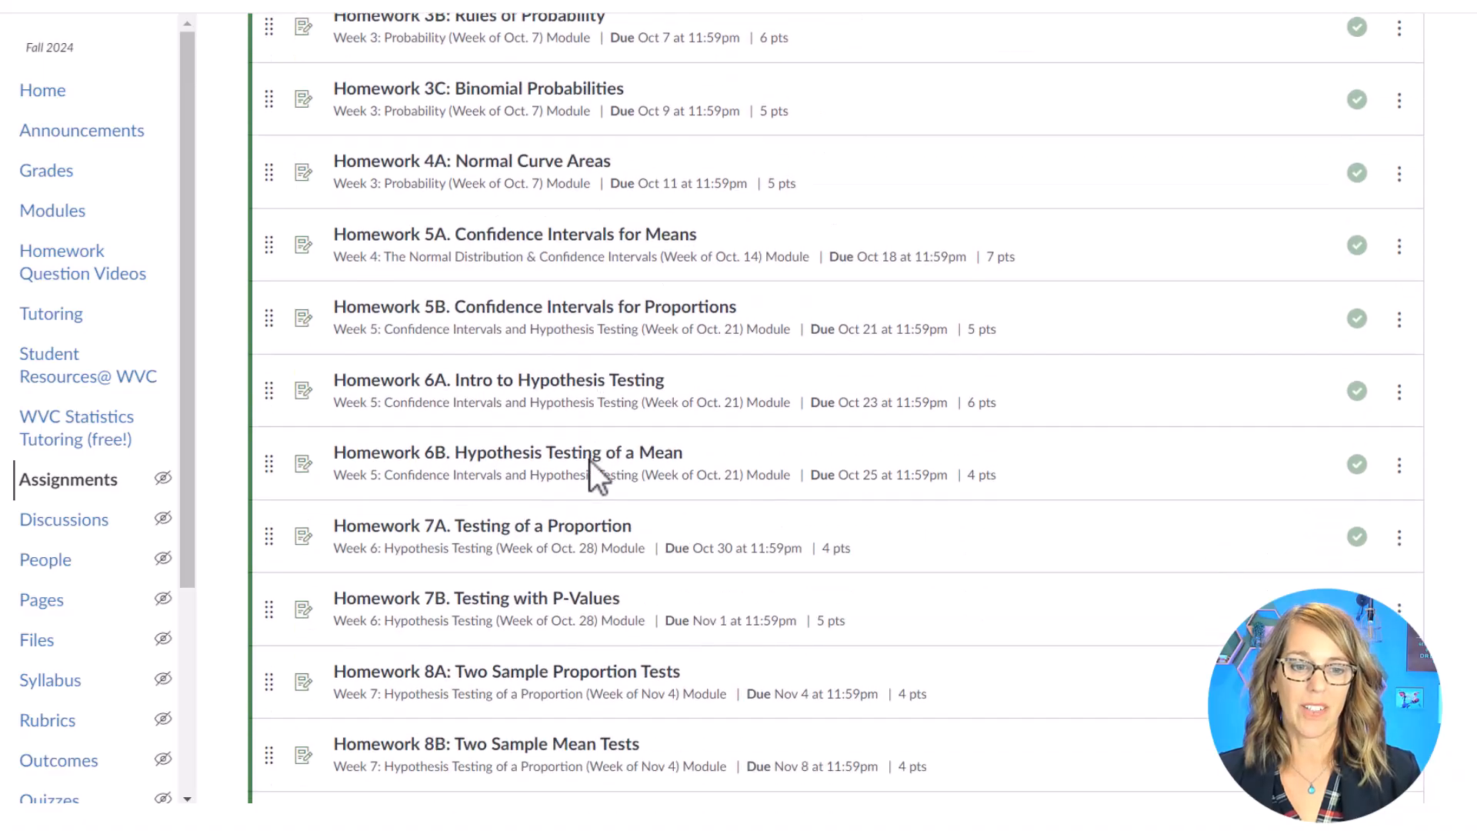
{"action": "scroll", "coordinate": [589, 459], "scroll_direction": "down", "scroll_amount": 9}
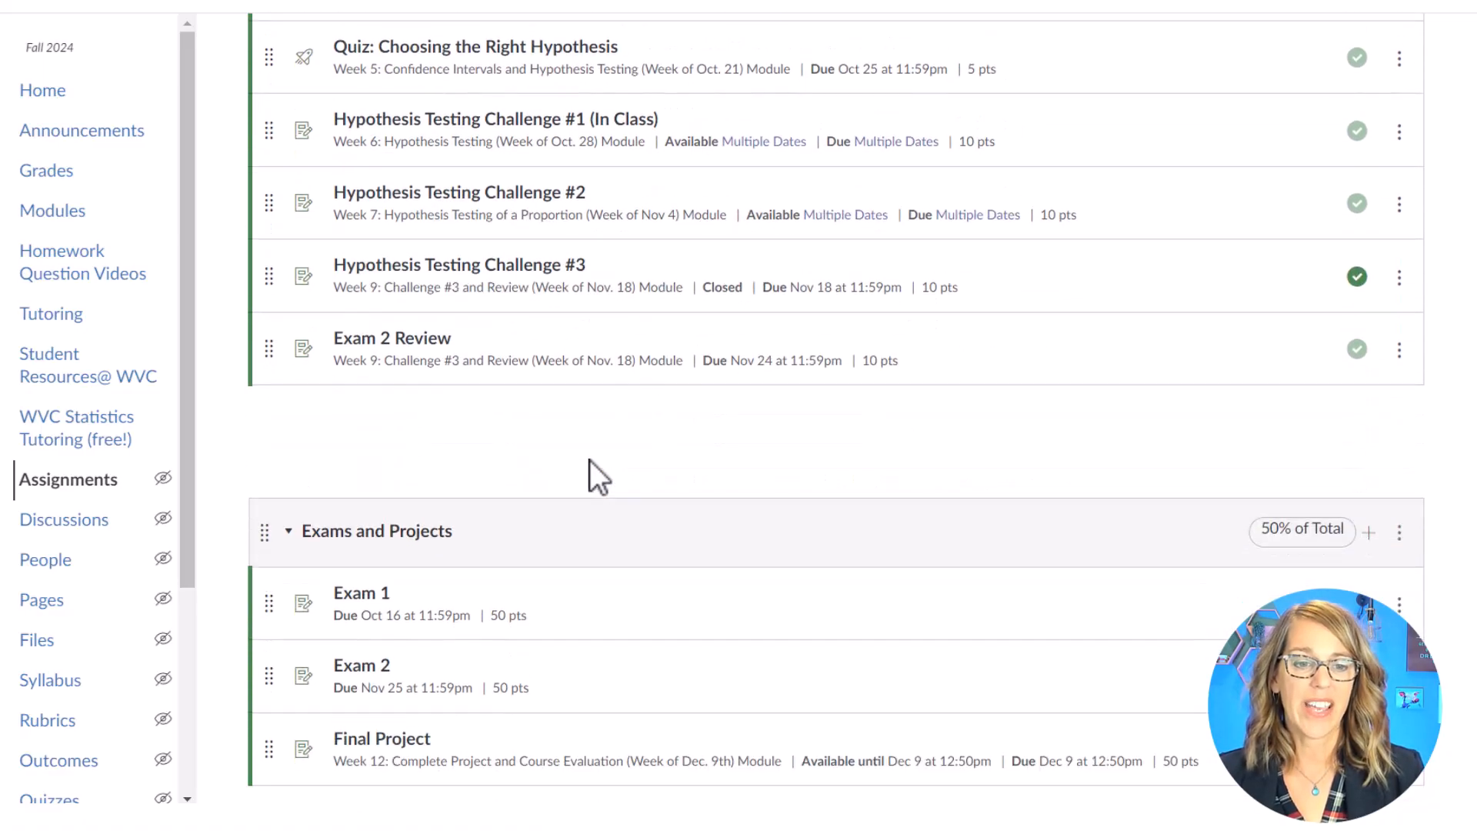
{"action": "scroll", "coordinate": [589, 459], "scroll_direction": "down", "scroll_amount": 3}
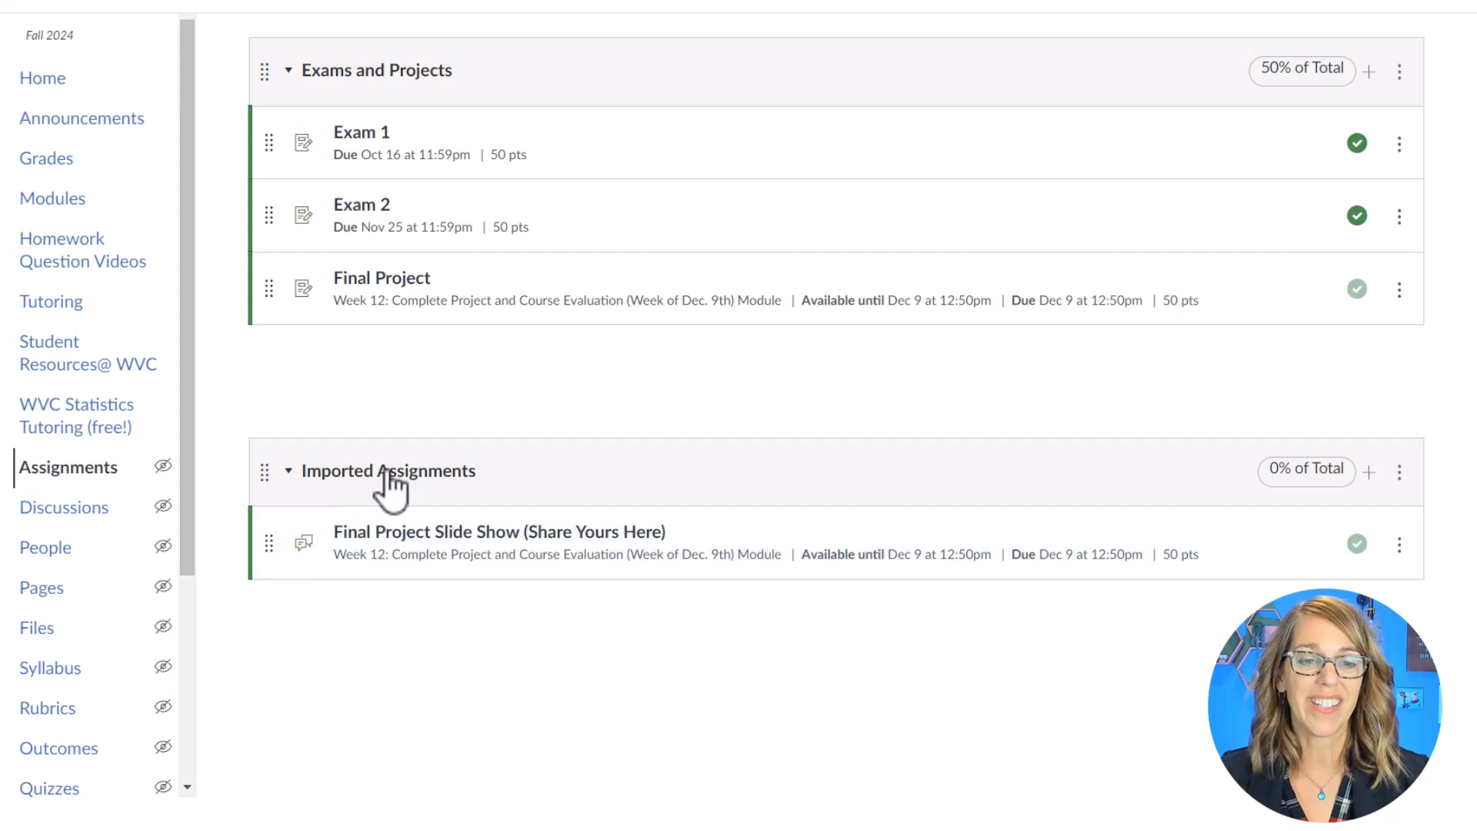
{"action": "left_click", "coordinate": [1399, 547]}
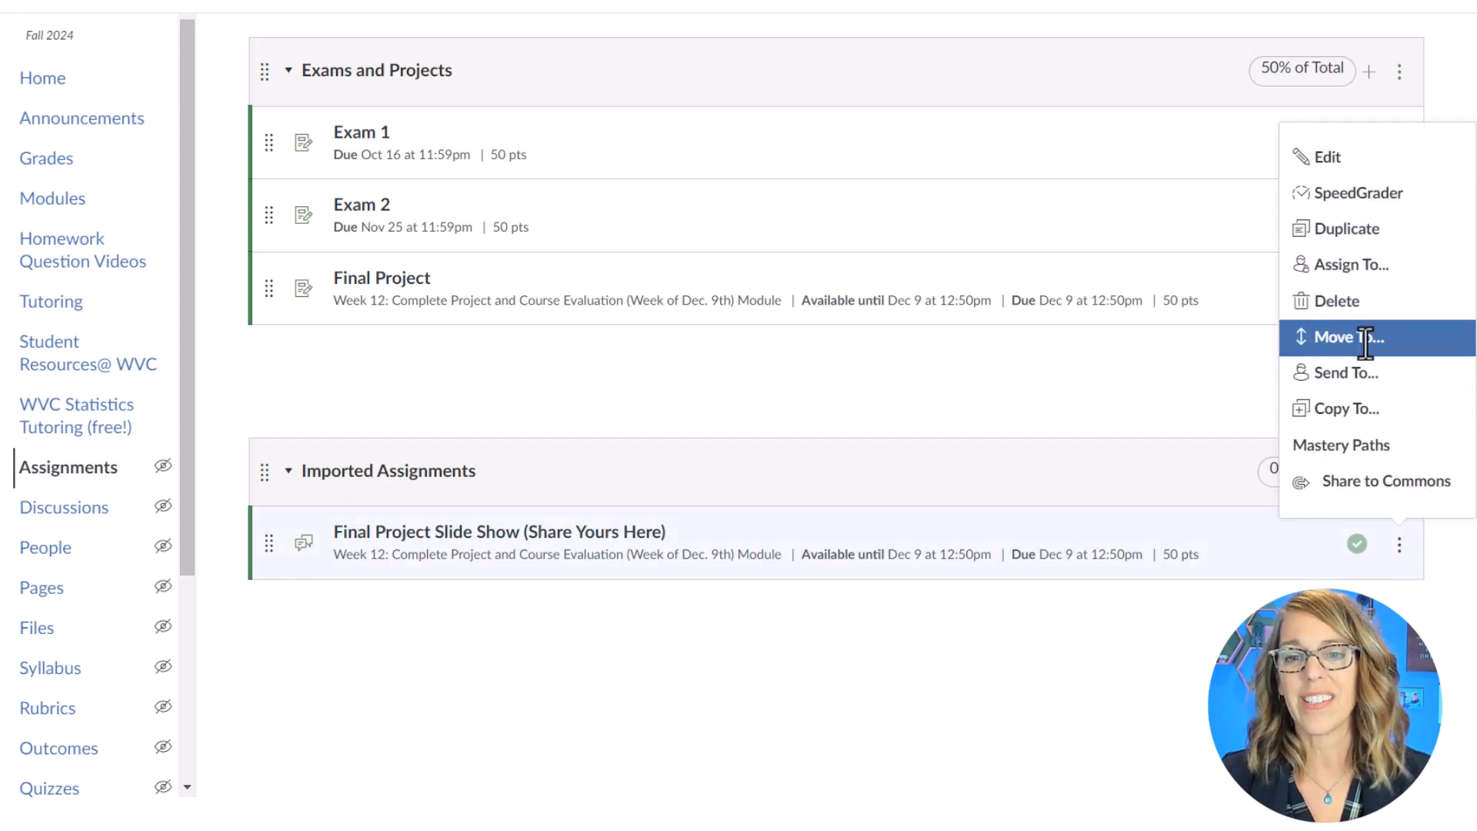
{"action": "left_click", "coordinate": [1067, 399]}
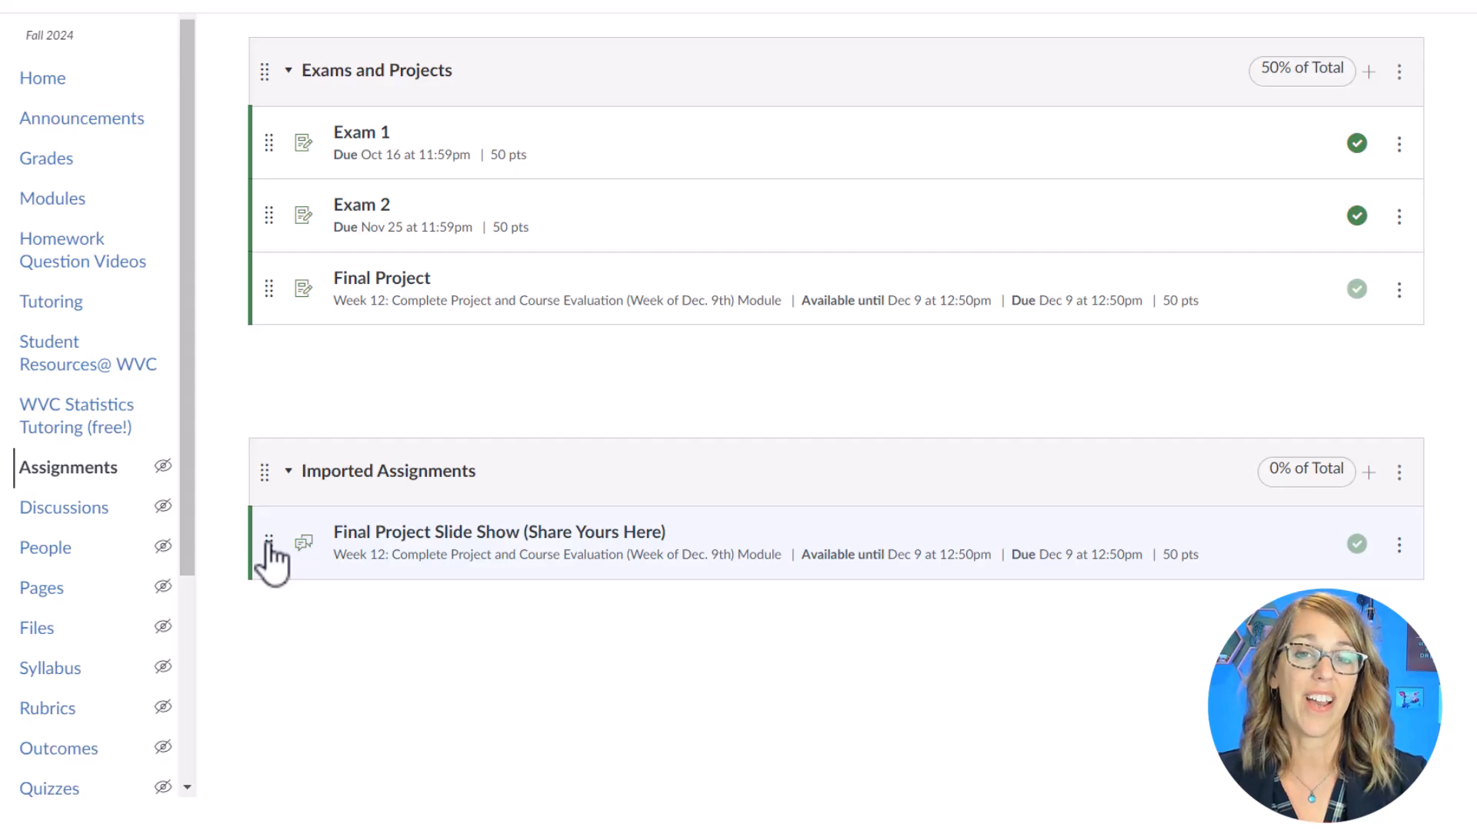
{"action": "left_click_drag", "start_coordinate": [269, 542], "coordinate": [269, 587]}
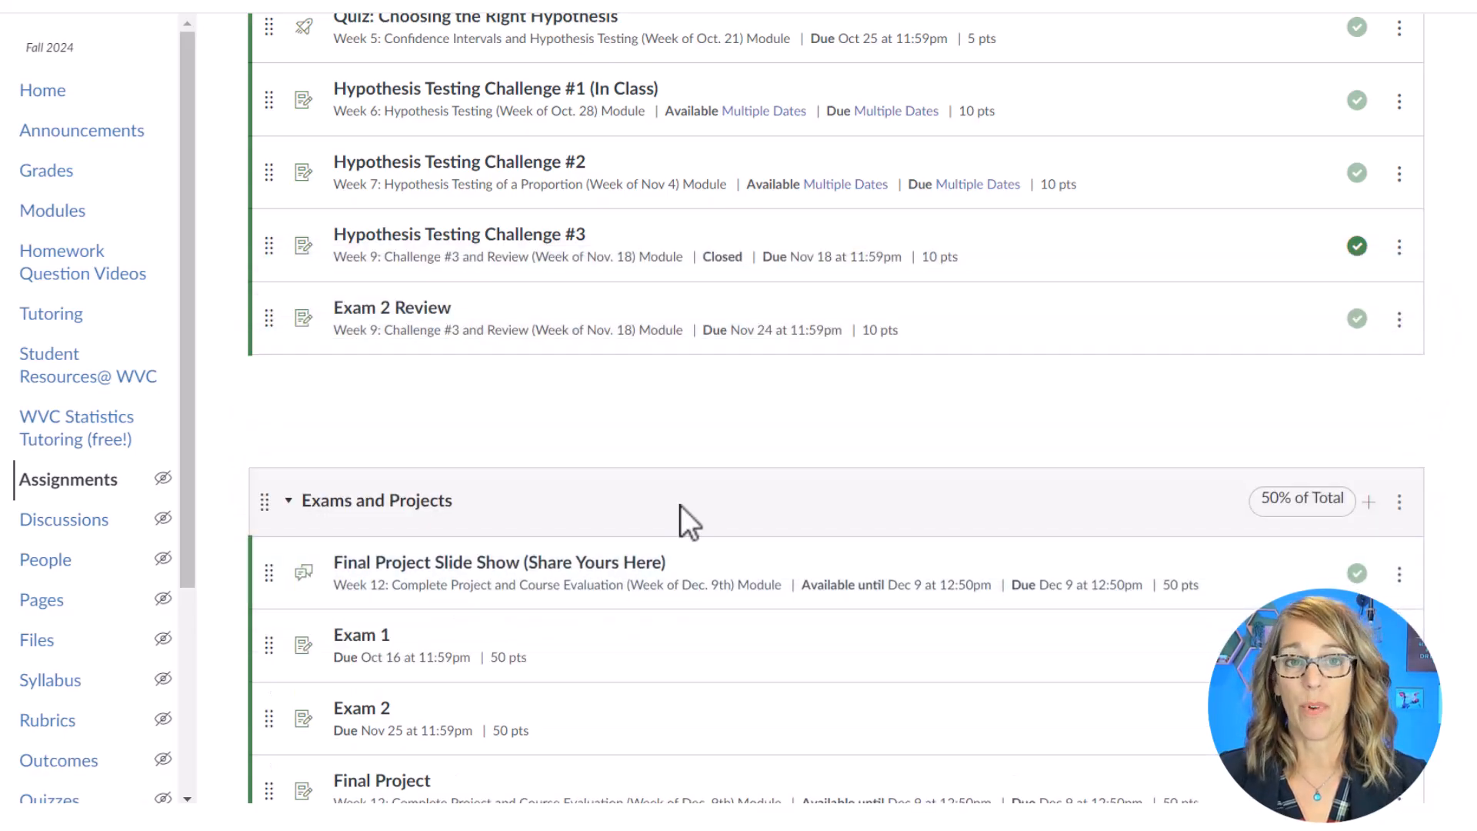
Step: Open the course settings and go to the Grading Scheme options in the course details
{"action": "scroll", "coordinate": [685, 494], "scroll_direction": "up", "scroll_amount": 10}
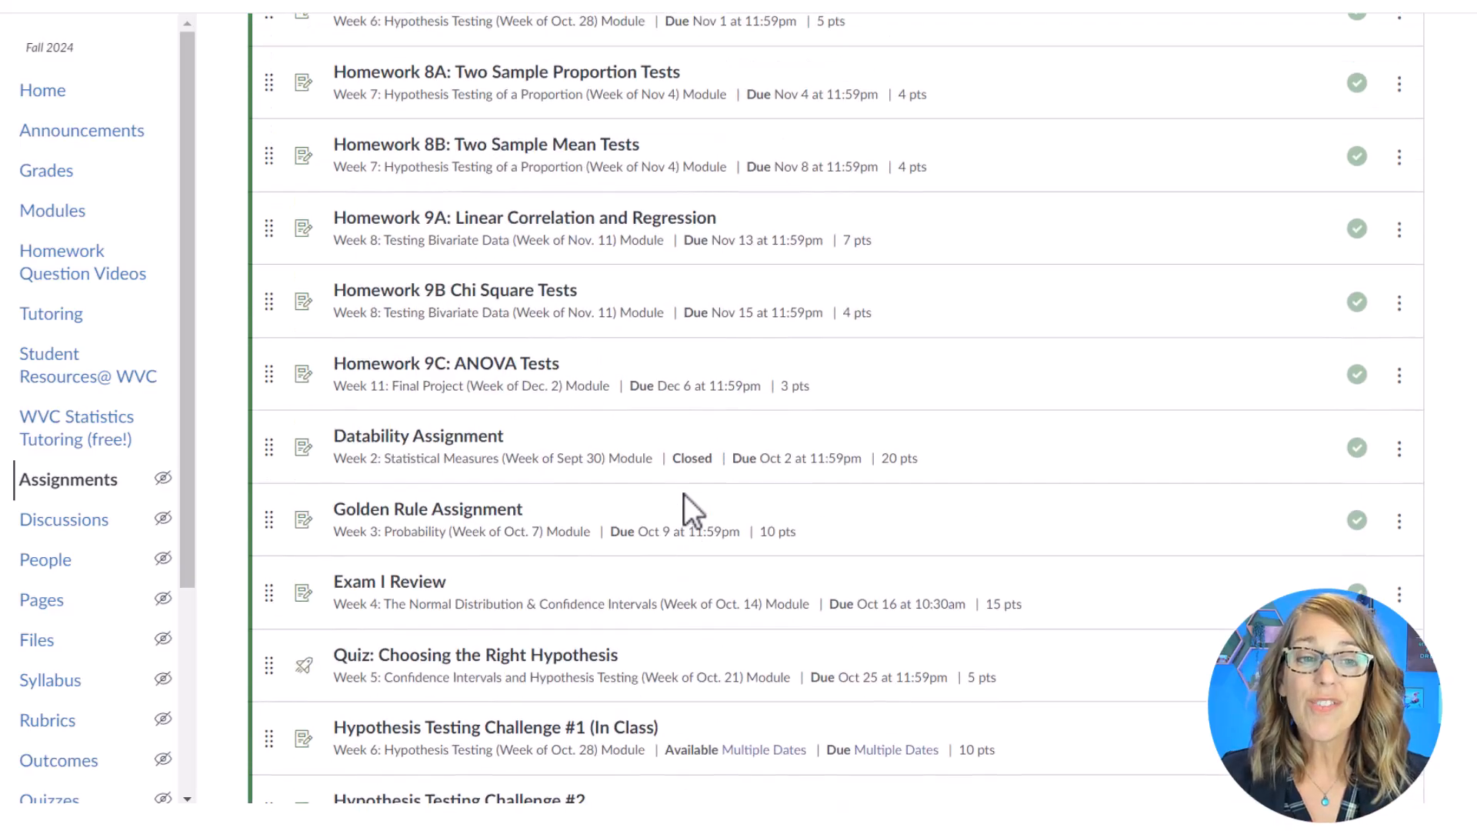
{"action": "scroll", "coordinate": [684, 492], "scroll_direction": "up", "scroll_amount": 1}
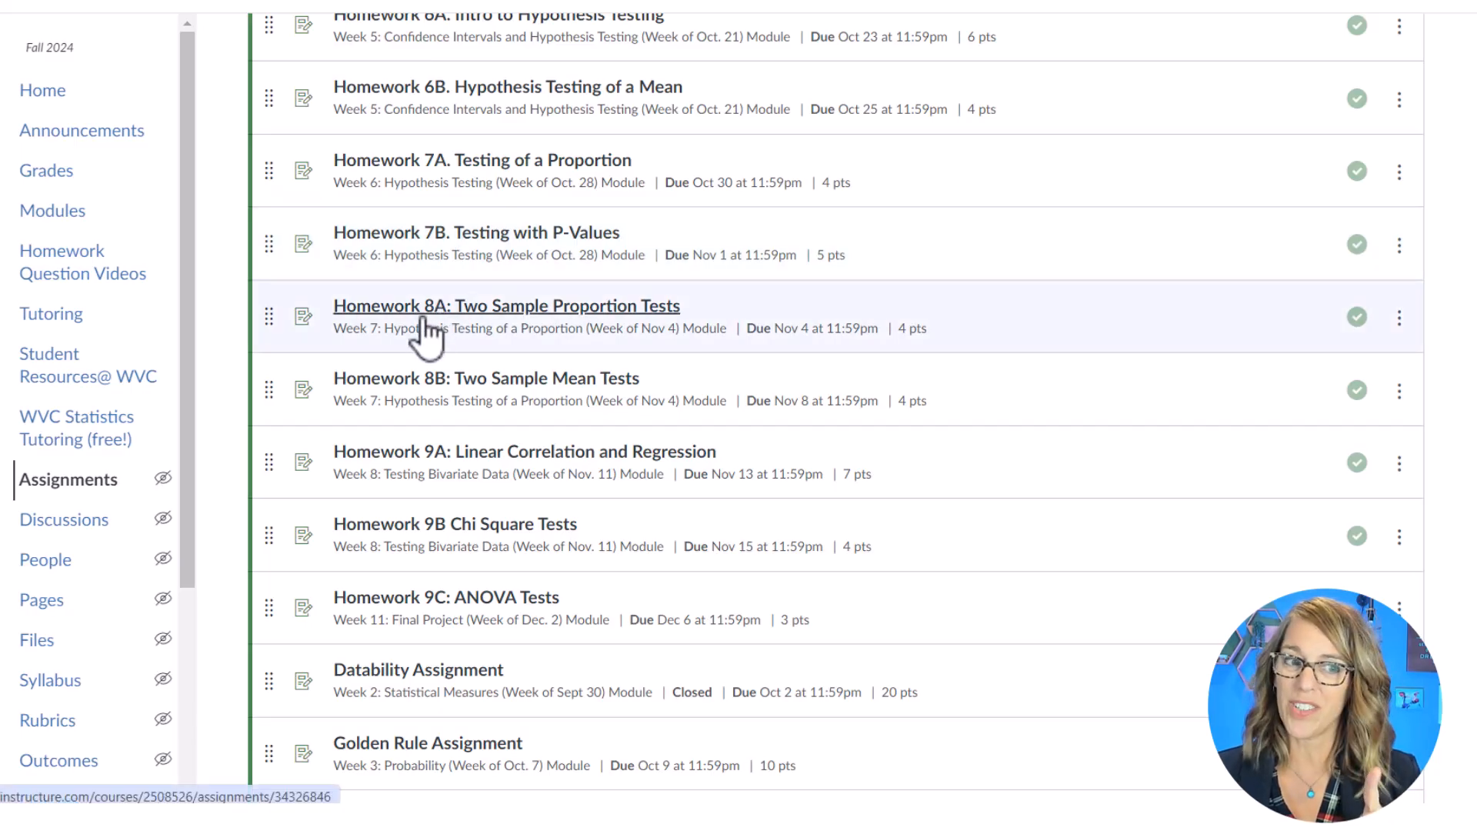
{"action": "scroll", "coordinate": [104, 465], "scroll_direction": "down", "scroll_amount": 4}
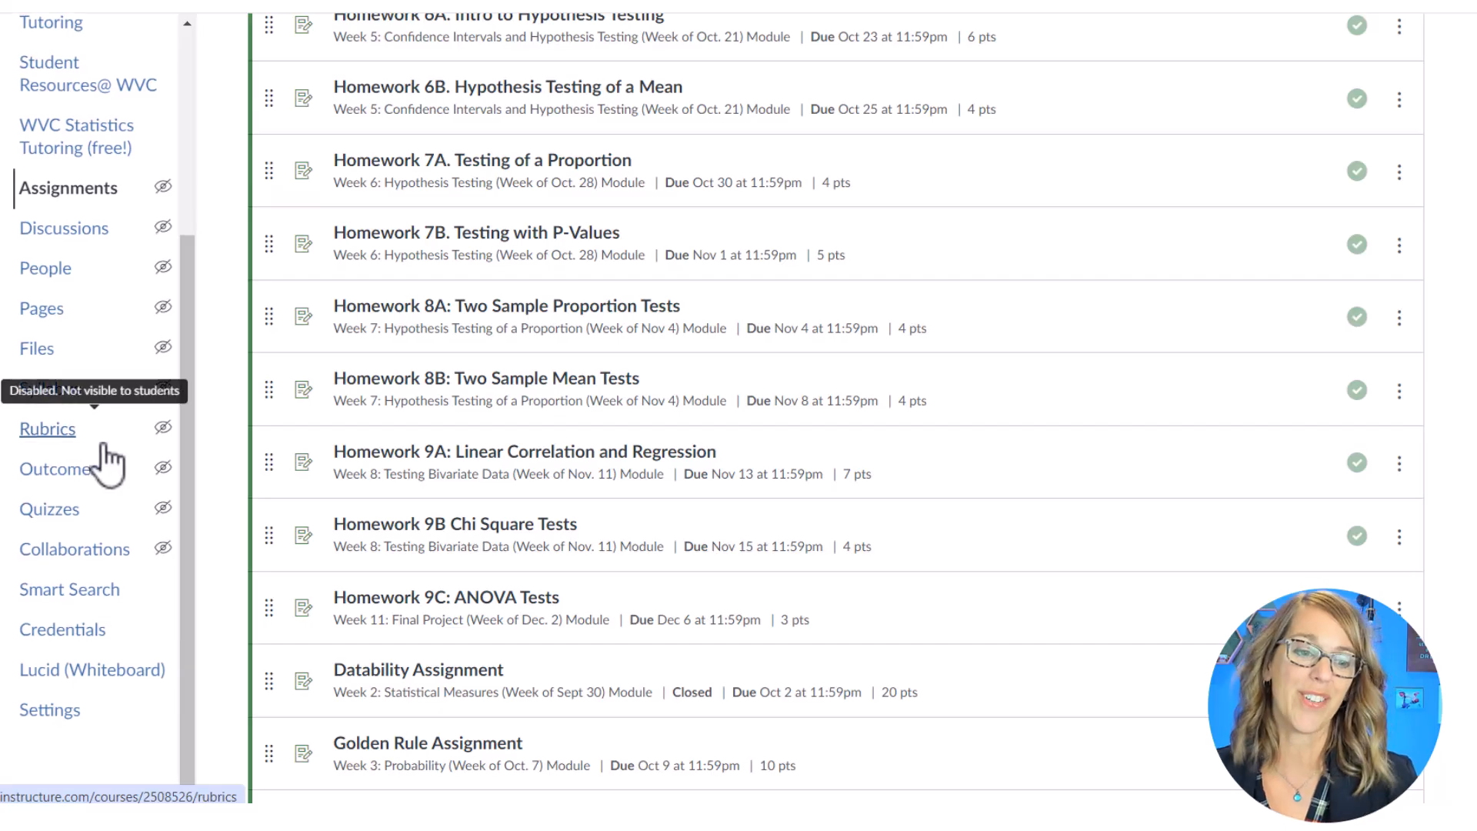
{"action": "left_click", "coordinate": [83, 705]}
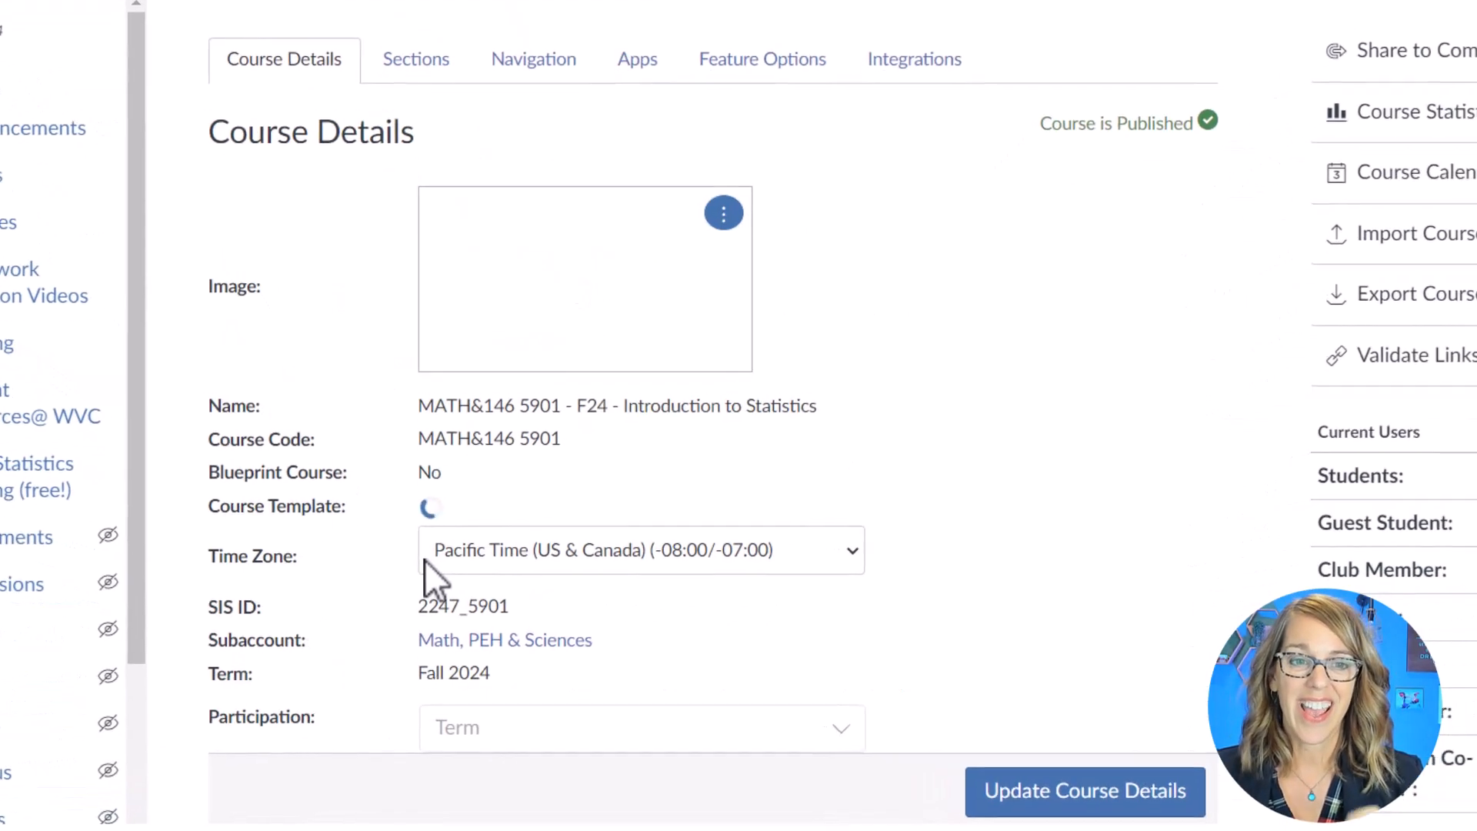
{"action": "scroll", "coordinate": [646, 500], "scroll_direction": "down", "scroll_amount": 8}
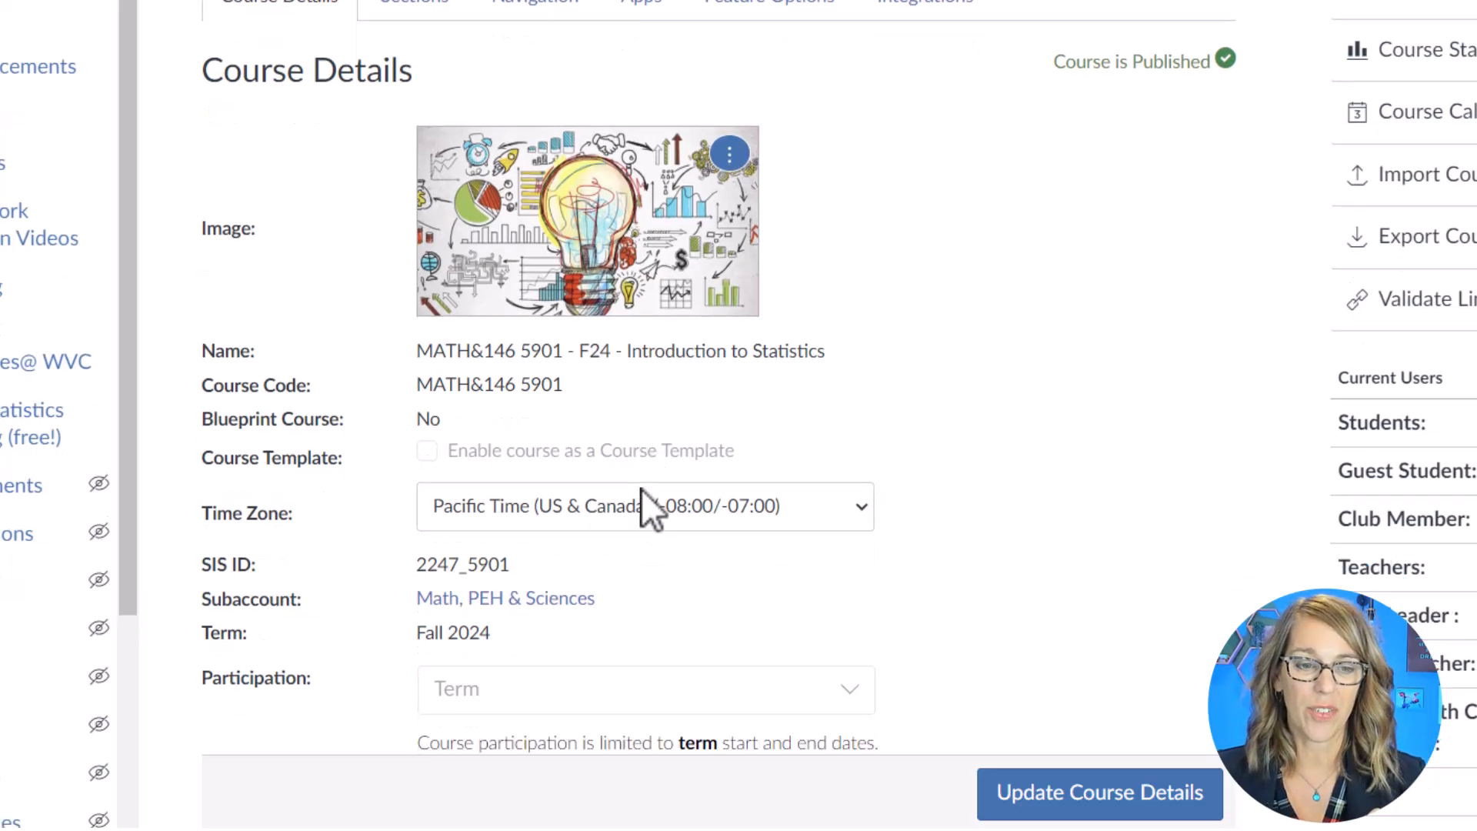
{"action": "scroll", "coordinate": [642, 490], "scroll_direction": "down", "scroll_amount": 5}
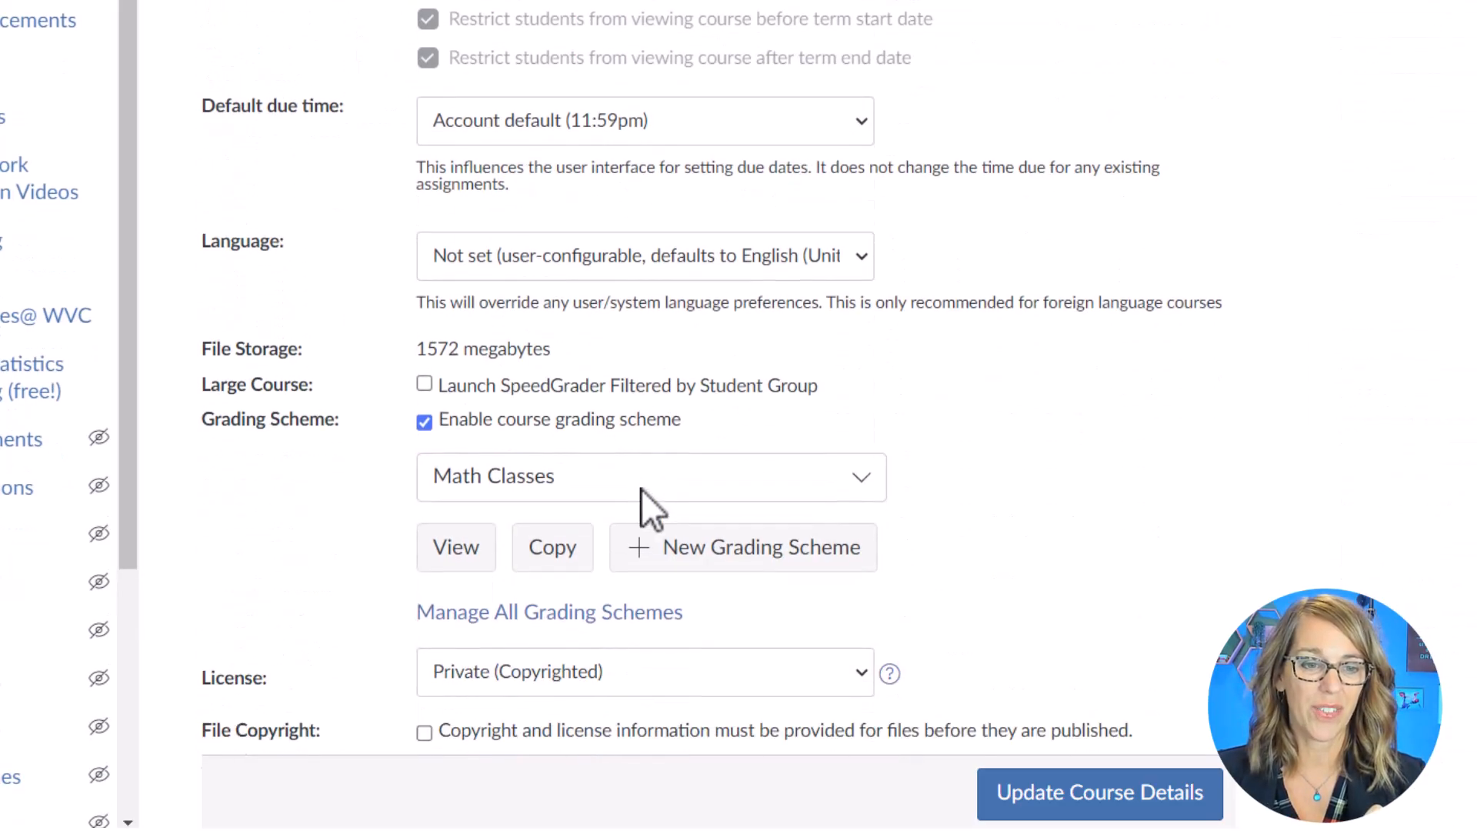
{"action": "scroll", "coordinate": [574, 362], "scroll_direction": "down", "scroll_amount": 2}
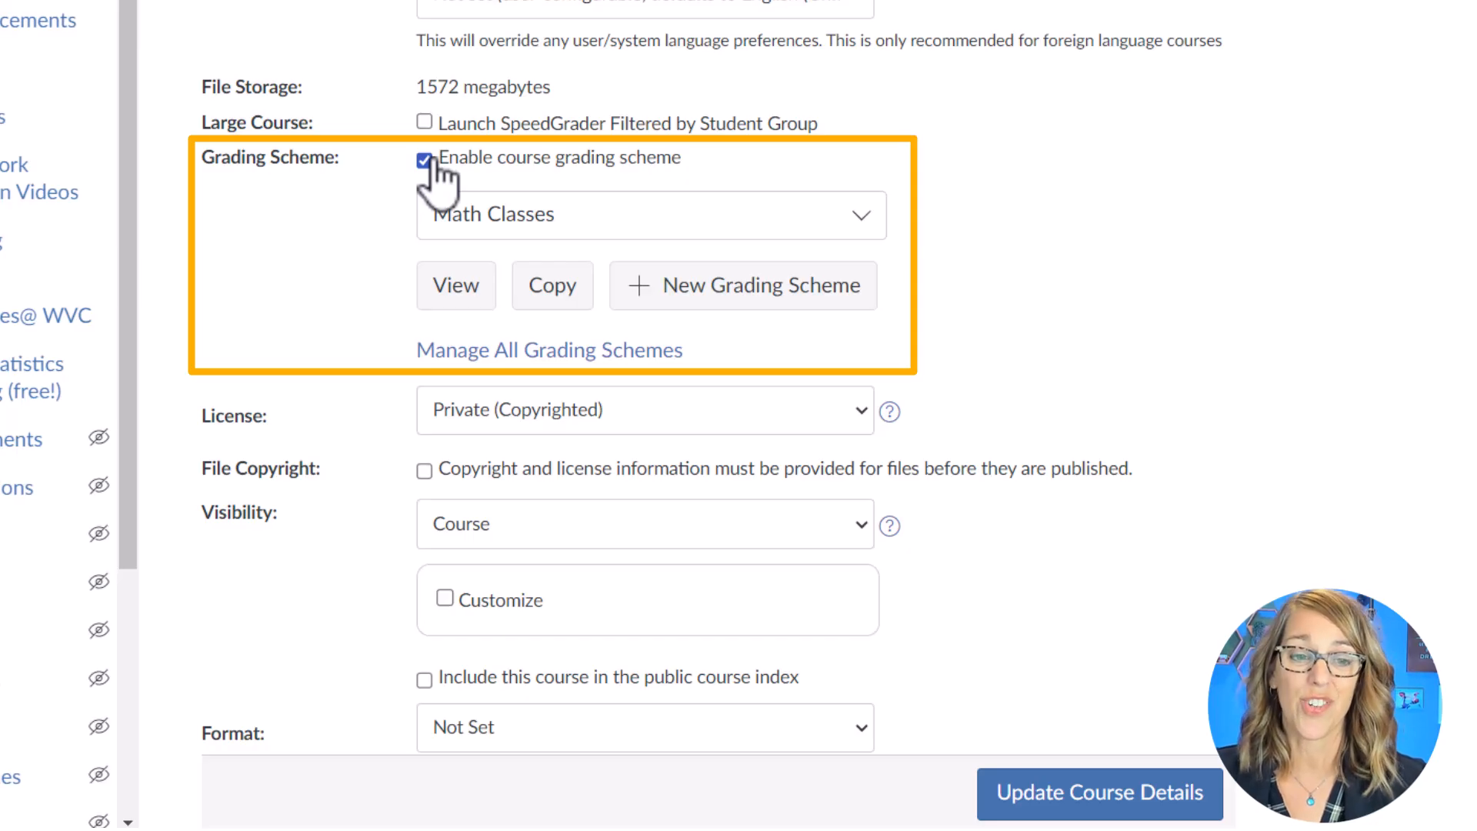
Step: Open the Math Classes grading scheme for editing, save it, and update the course details
{"action": "left_click", "coordinate": [459, 287]}
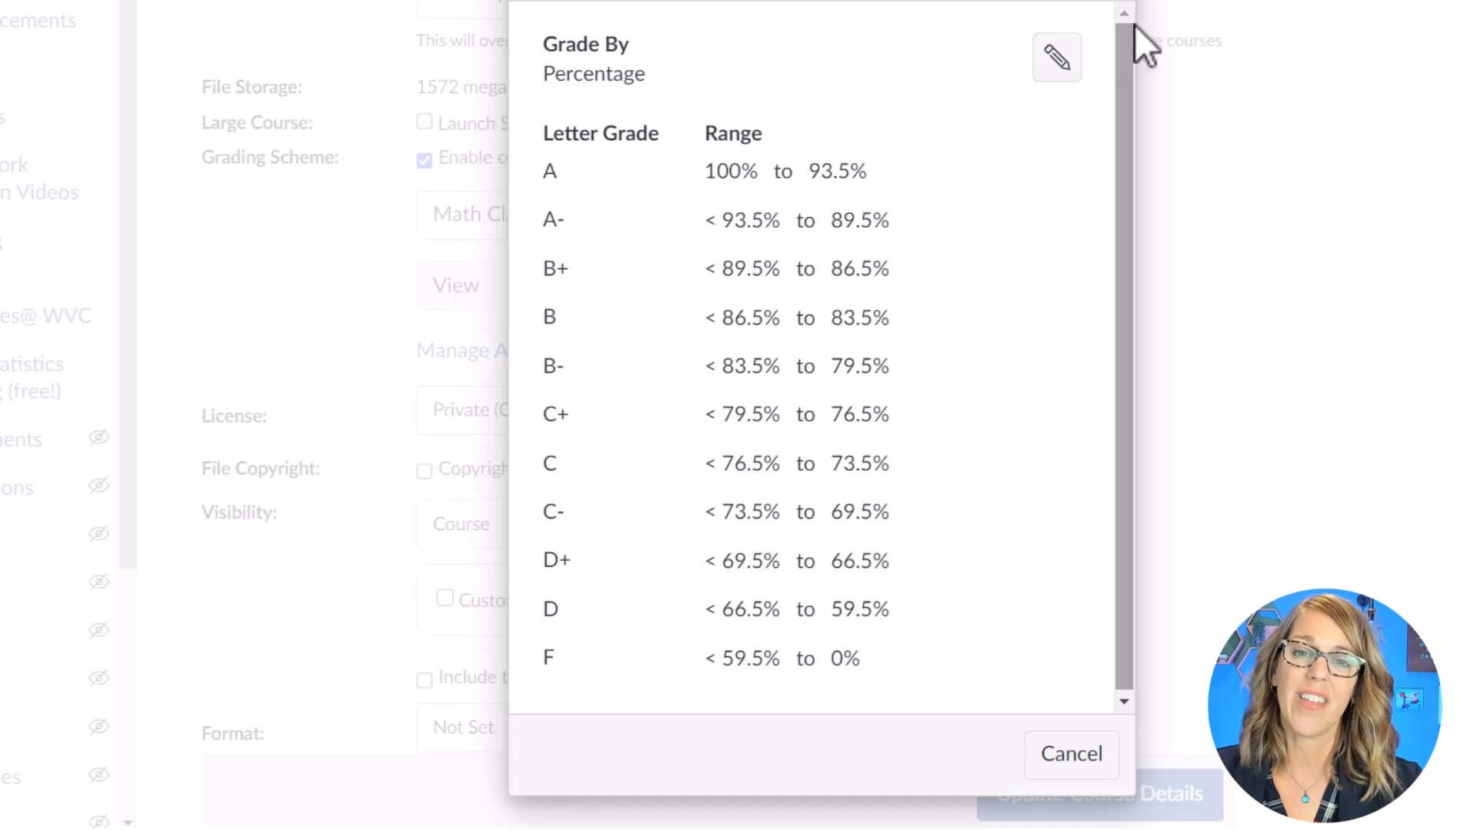
{"action": "left_click", "coordinate": [1057, 61]}
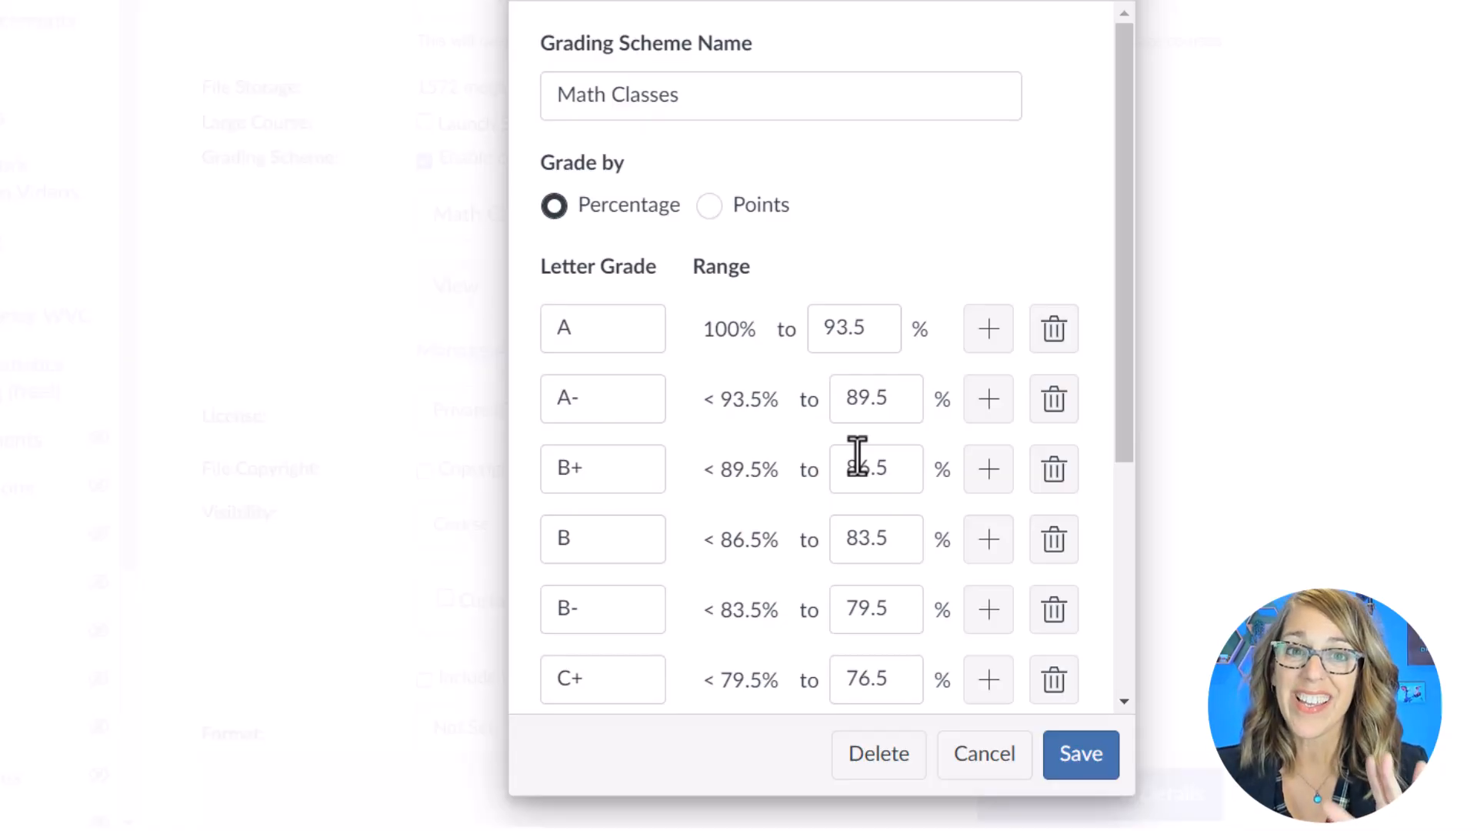
{"action": "left_click", "coordinate": [1077, 770]}
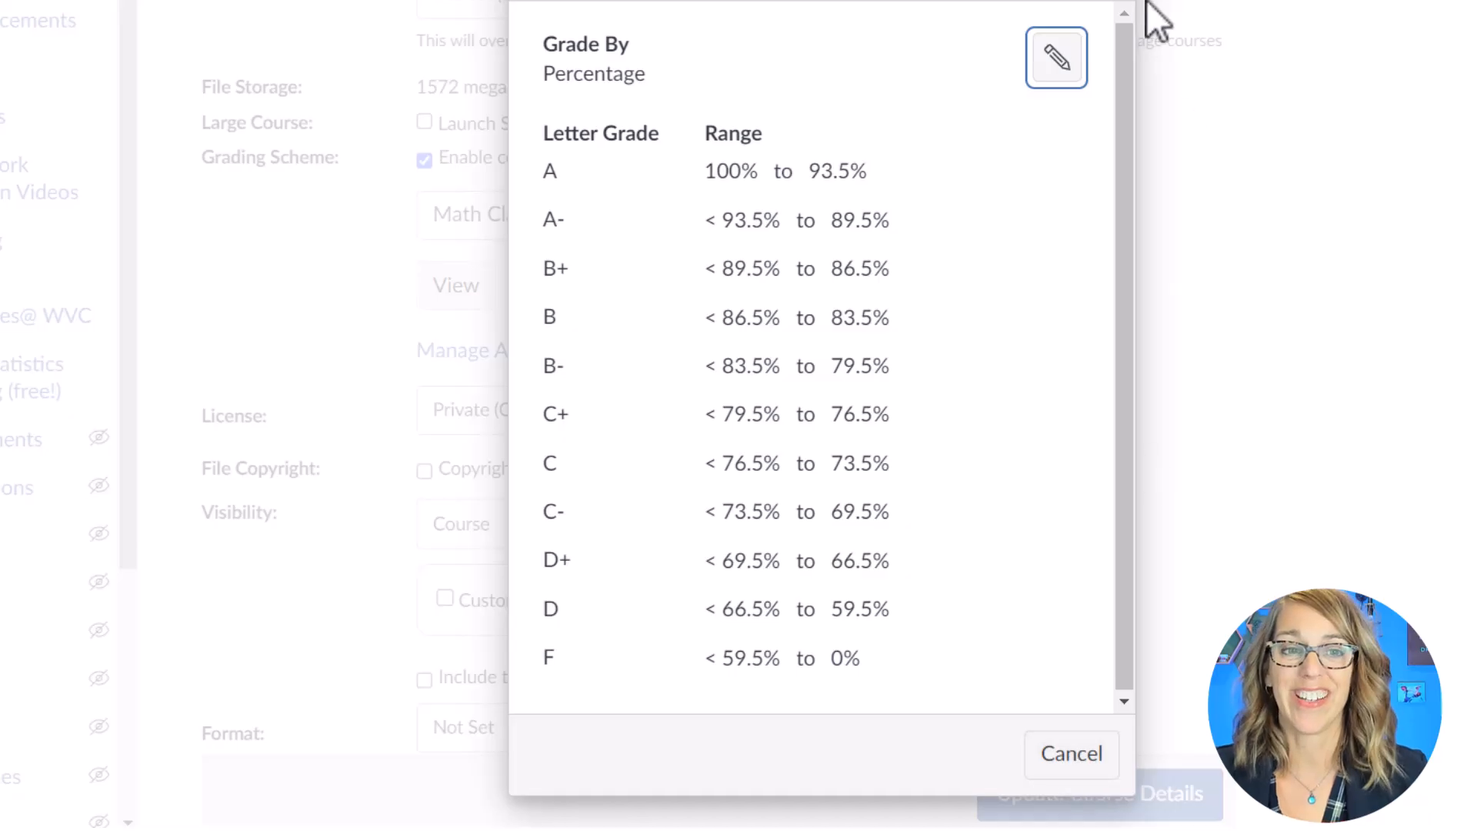
{"action": "left_click", "coordinate": [1101, 2]}
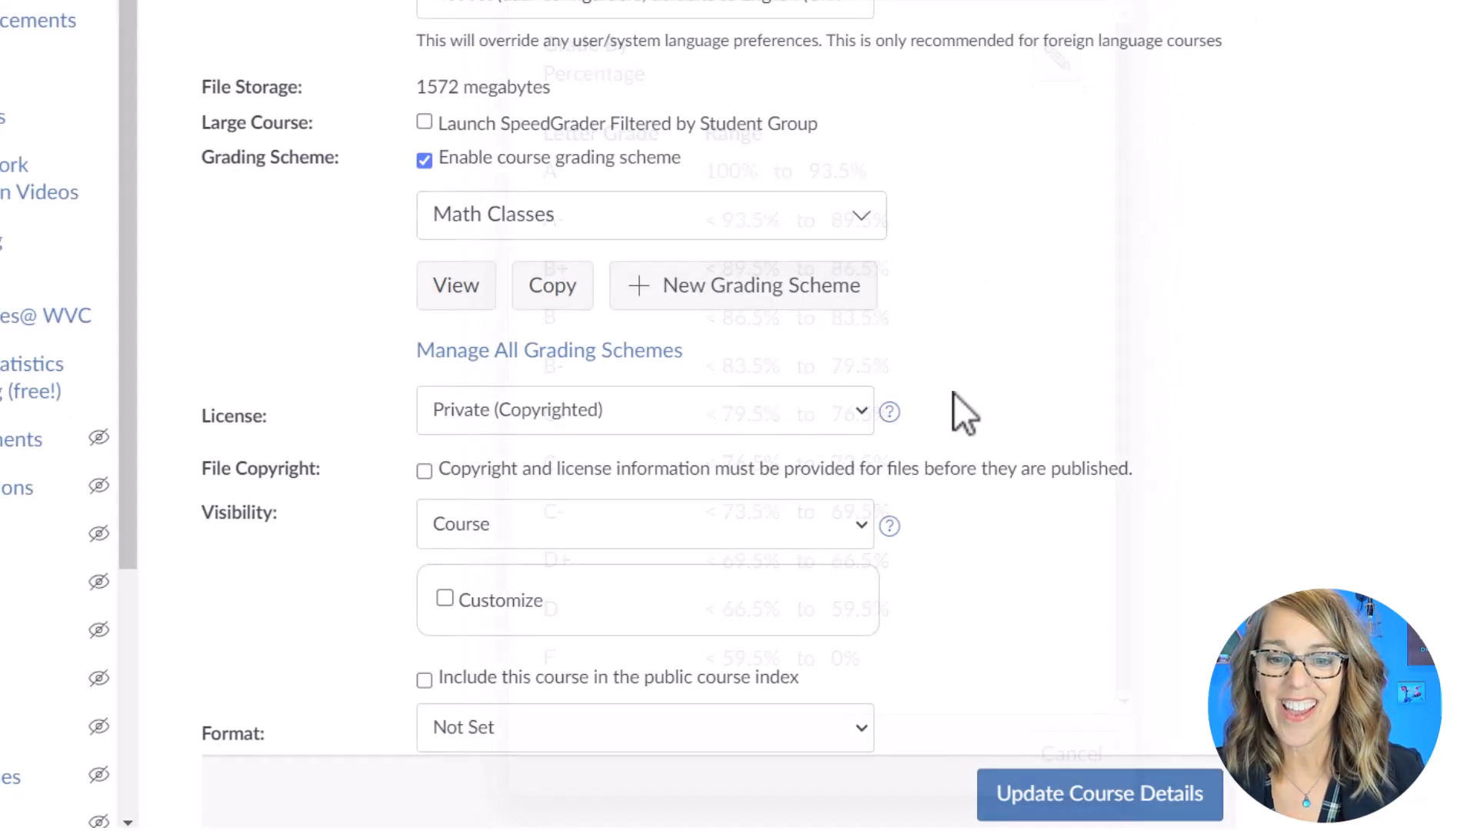
{"action": "left_click", "coordinate": [1129, 800]}
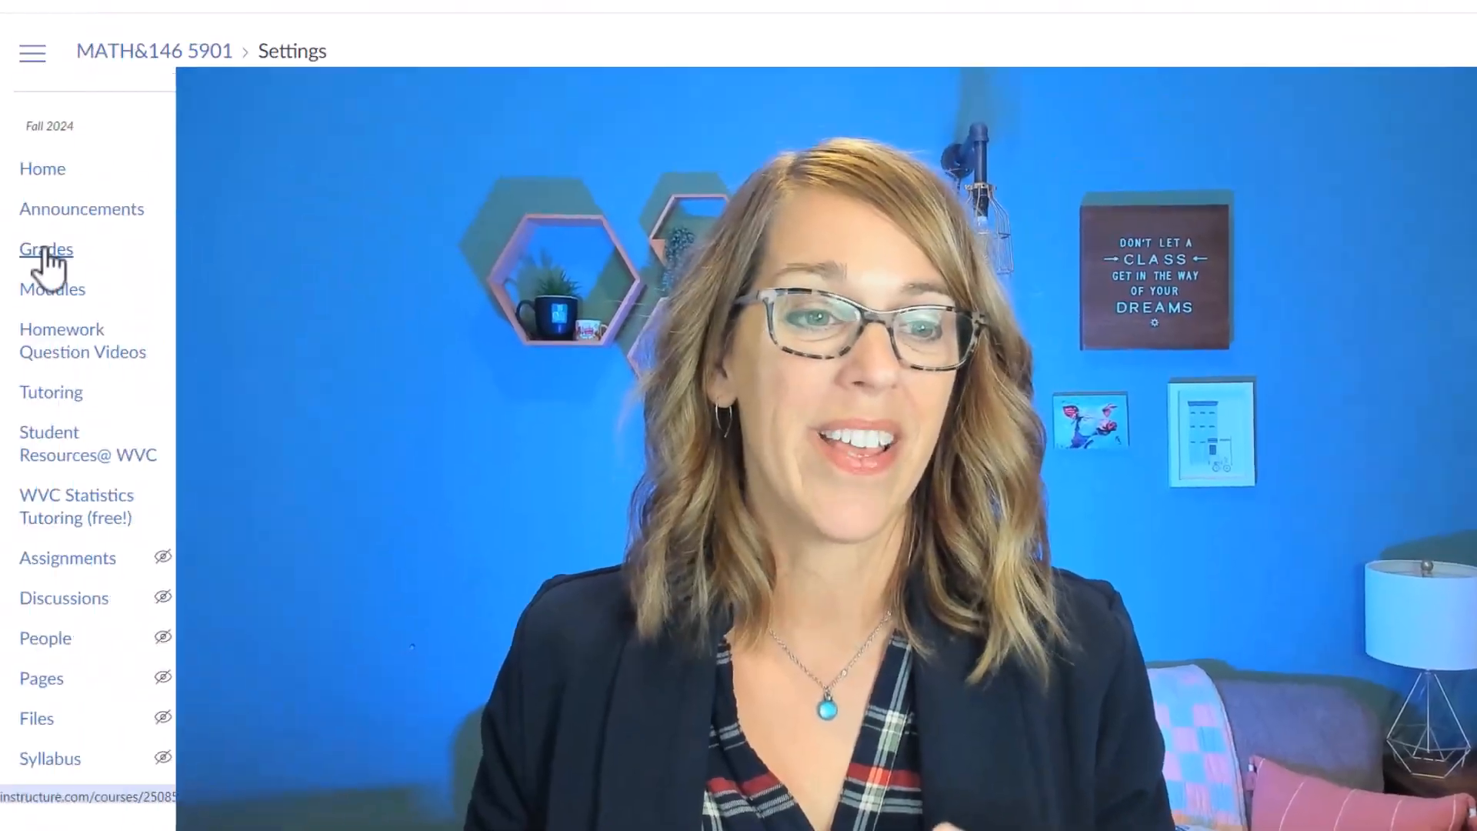
Step: Open the course gradebook and move the Total column to the front
{"action": "left_click", "coordinate": [44, 249]}
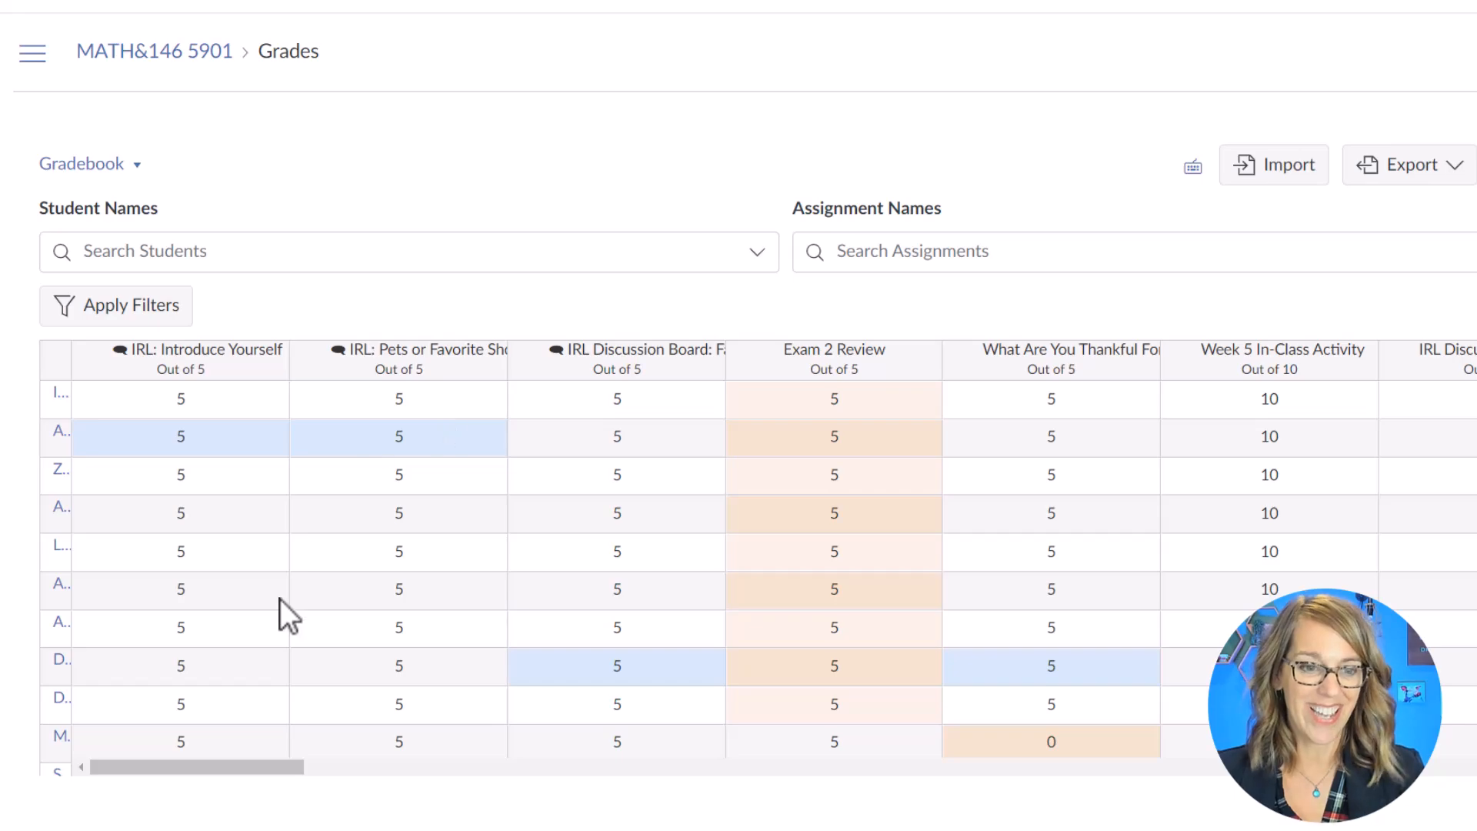
{"action": "left_click_drag", "start_coordinate": [234, 769], "coordinate": [1439, 767]}
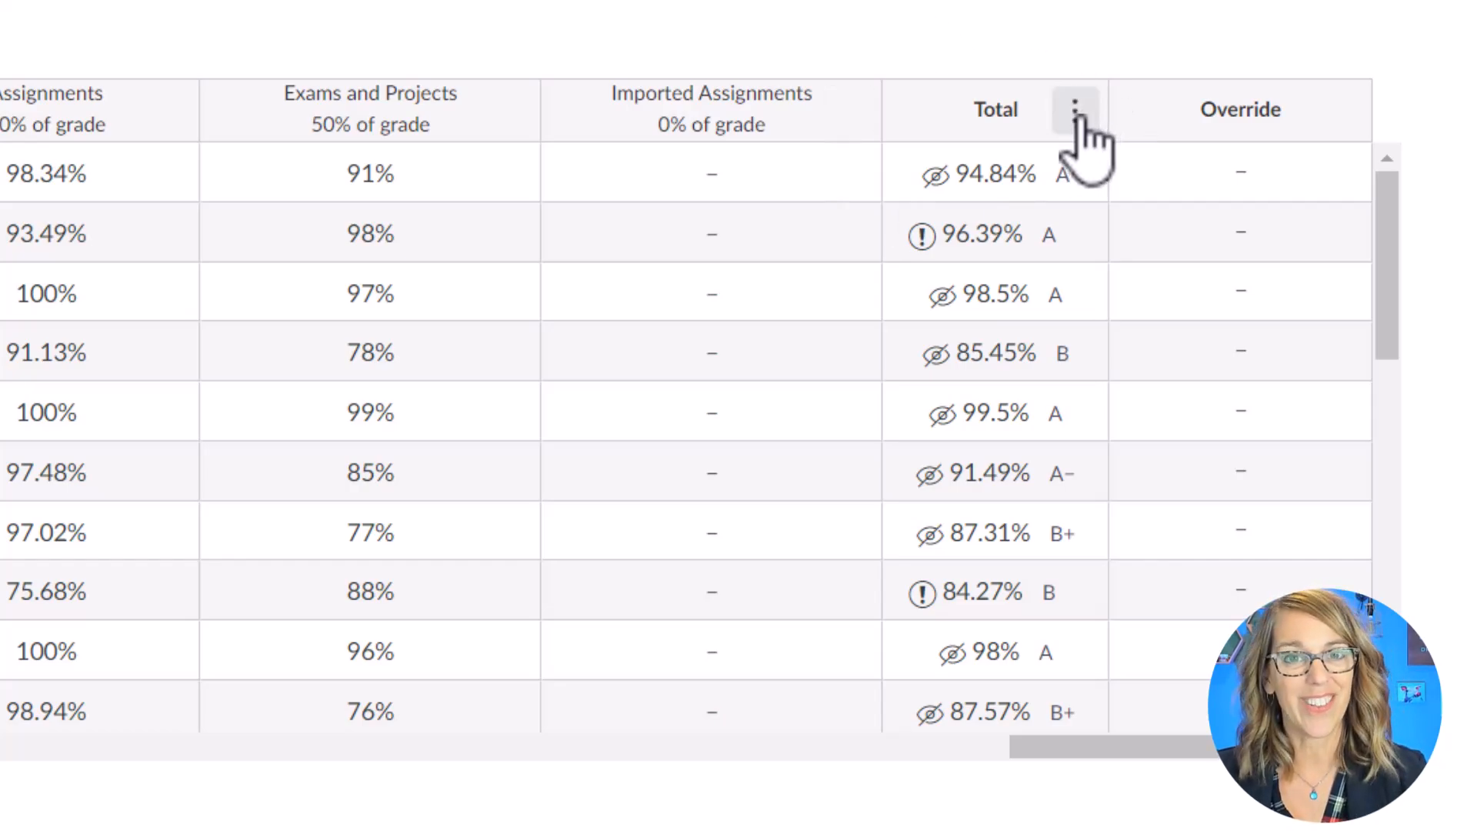
{"action": "left_click", "coordinate": [1075, 111]}
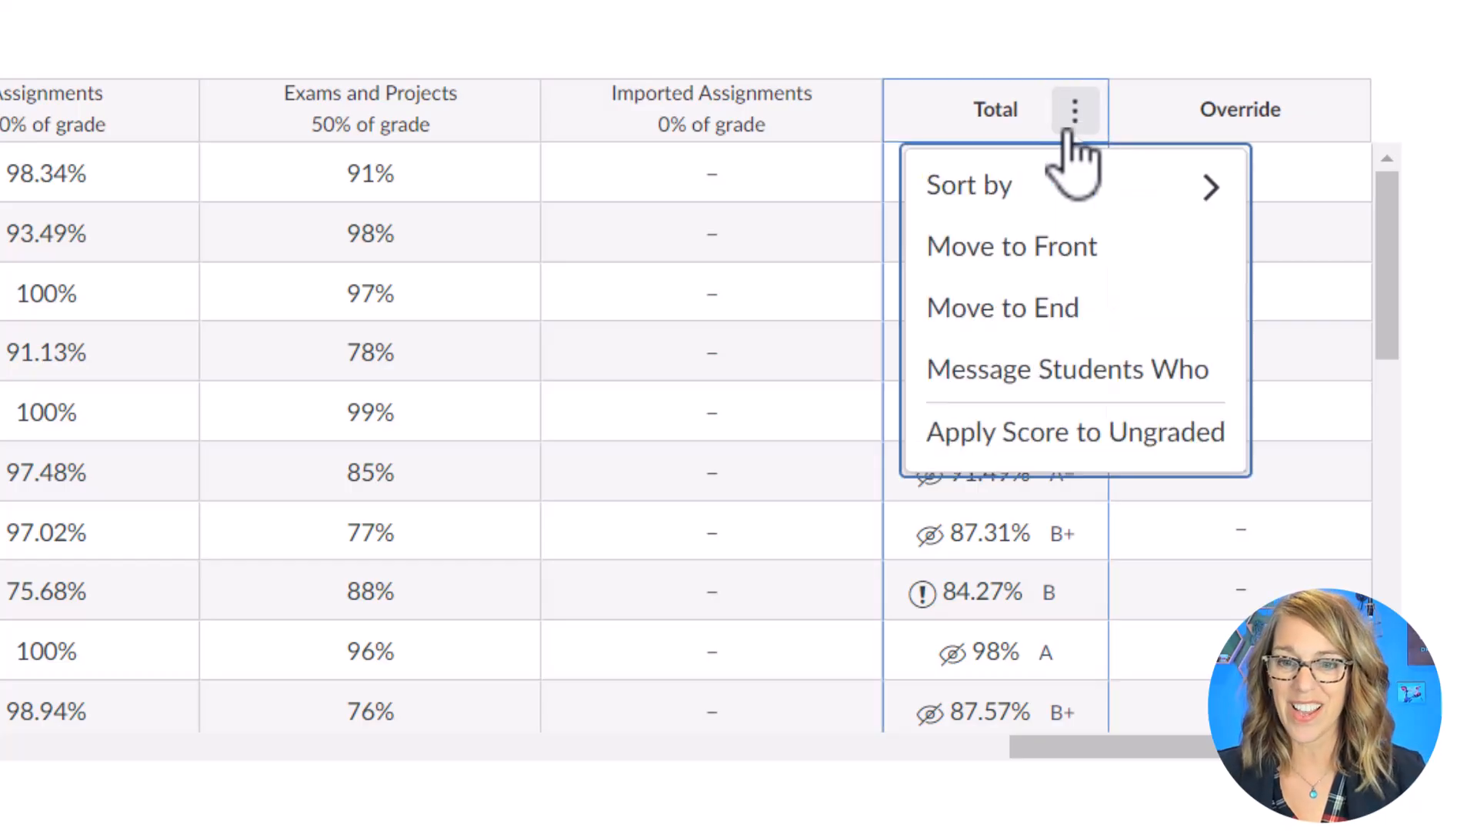
{"action": "left_click", "coordinate": [1064, 253]}
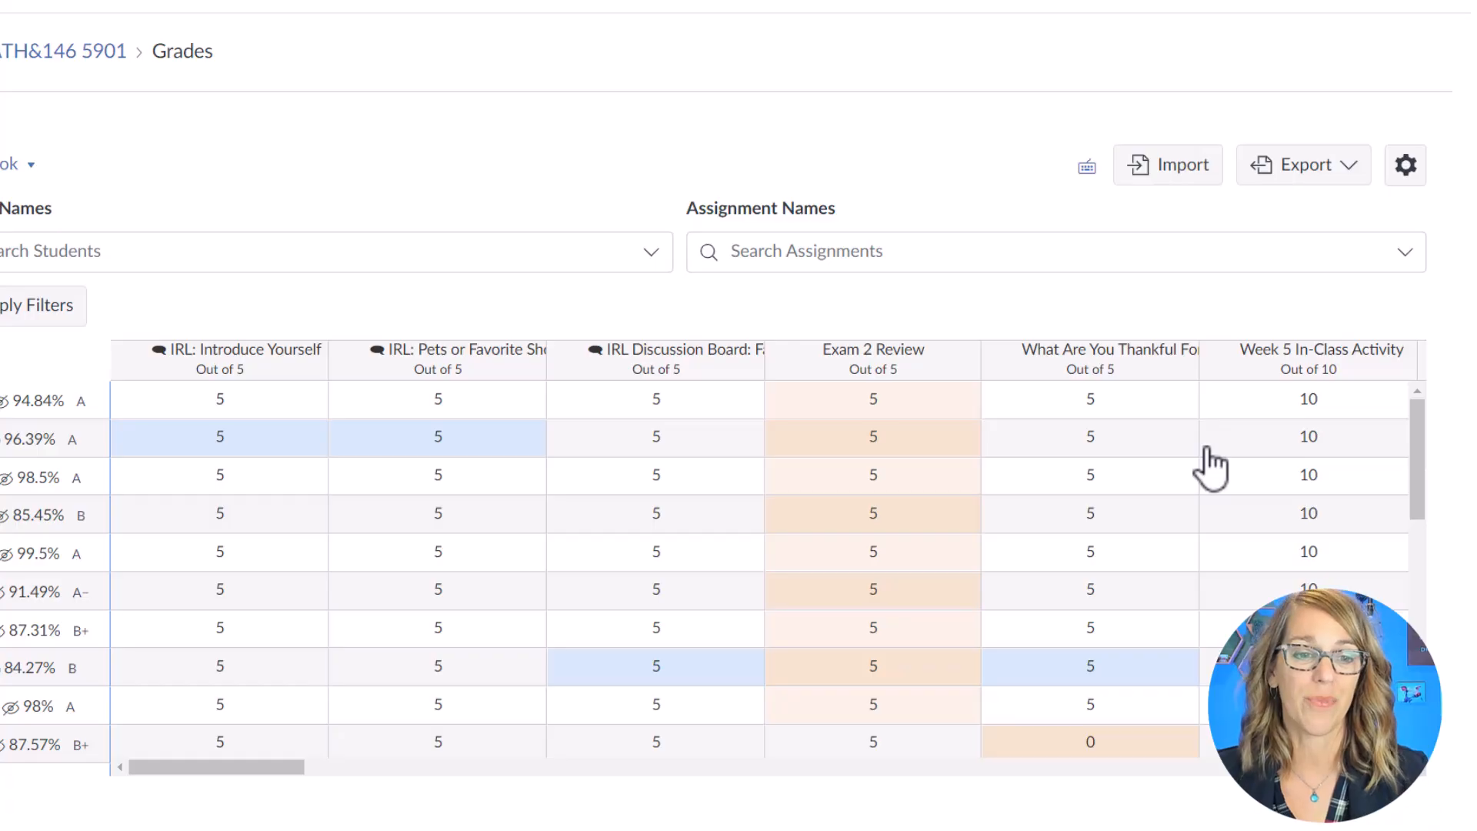
Step: Enter a score of 0 for Week 5 In-Class Activity for the ungraded students with totals of 65.26% and 79.15%
{"action": "left_click_drag", "start_coordinate": [257, 769], "coordinate": [539, 773]}
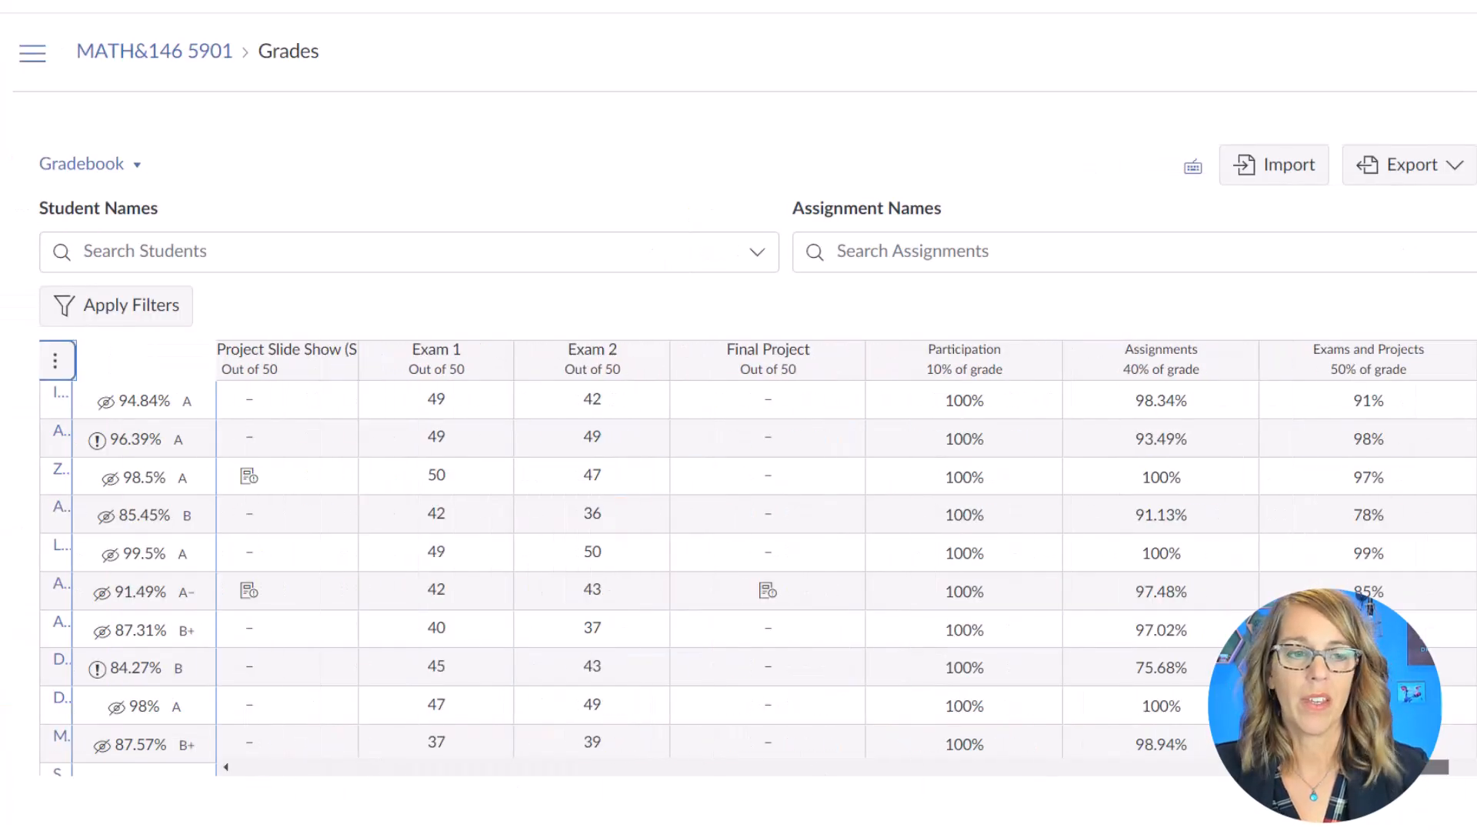
{"action": "left_click_drag", "start_coordinate": [1369, 769], "coordinate": [273, 795]}
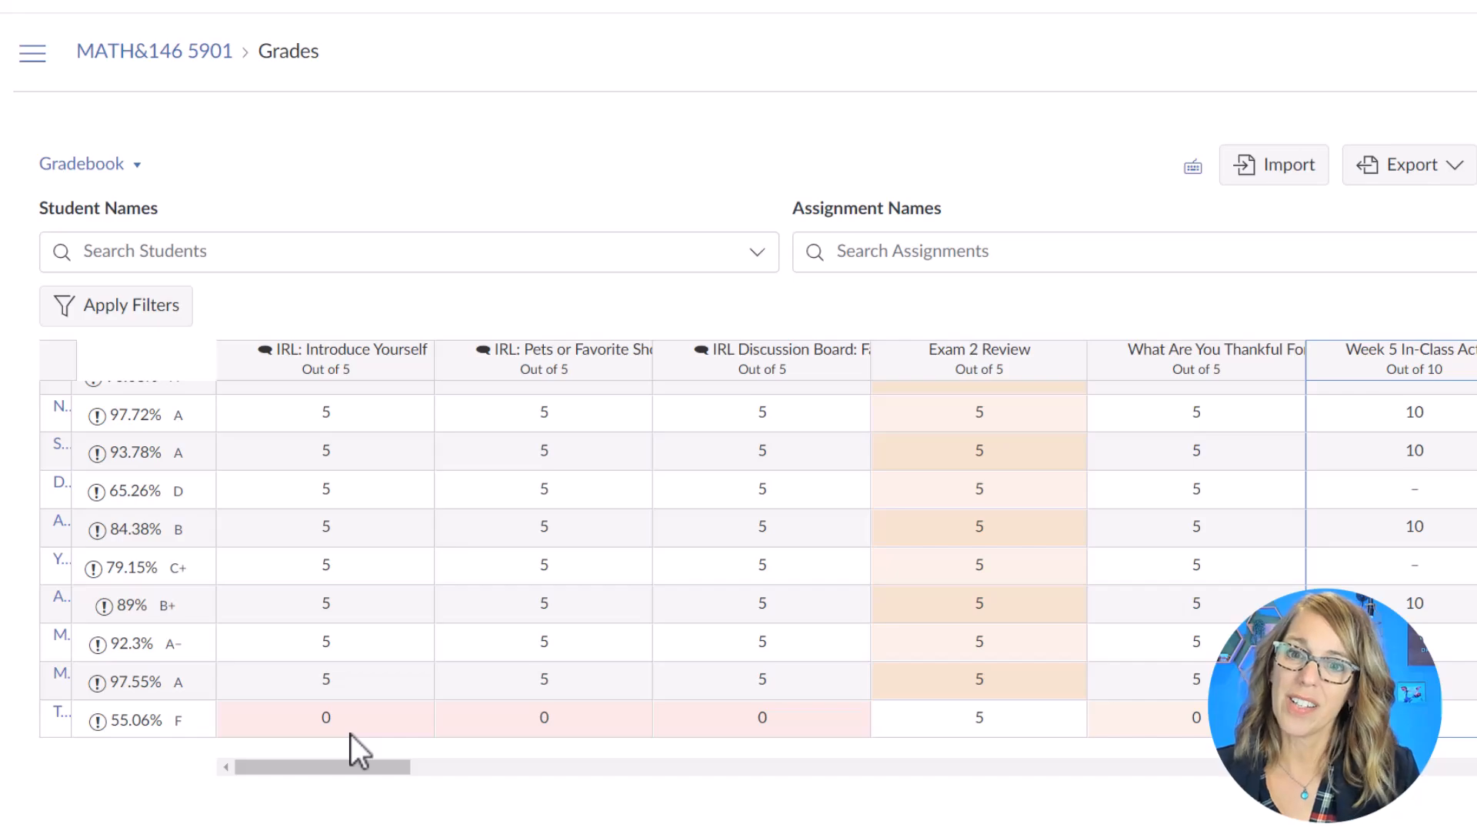
{"action": "left_click_drag", "start_coordinate": [391, 770], "coordinate": [467, 768]}
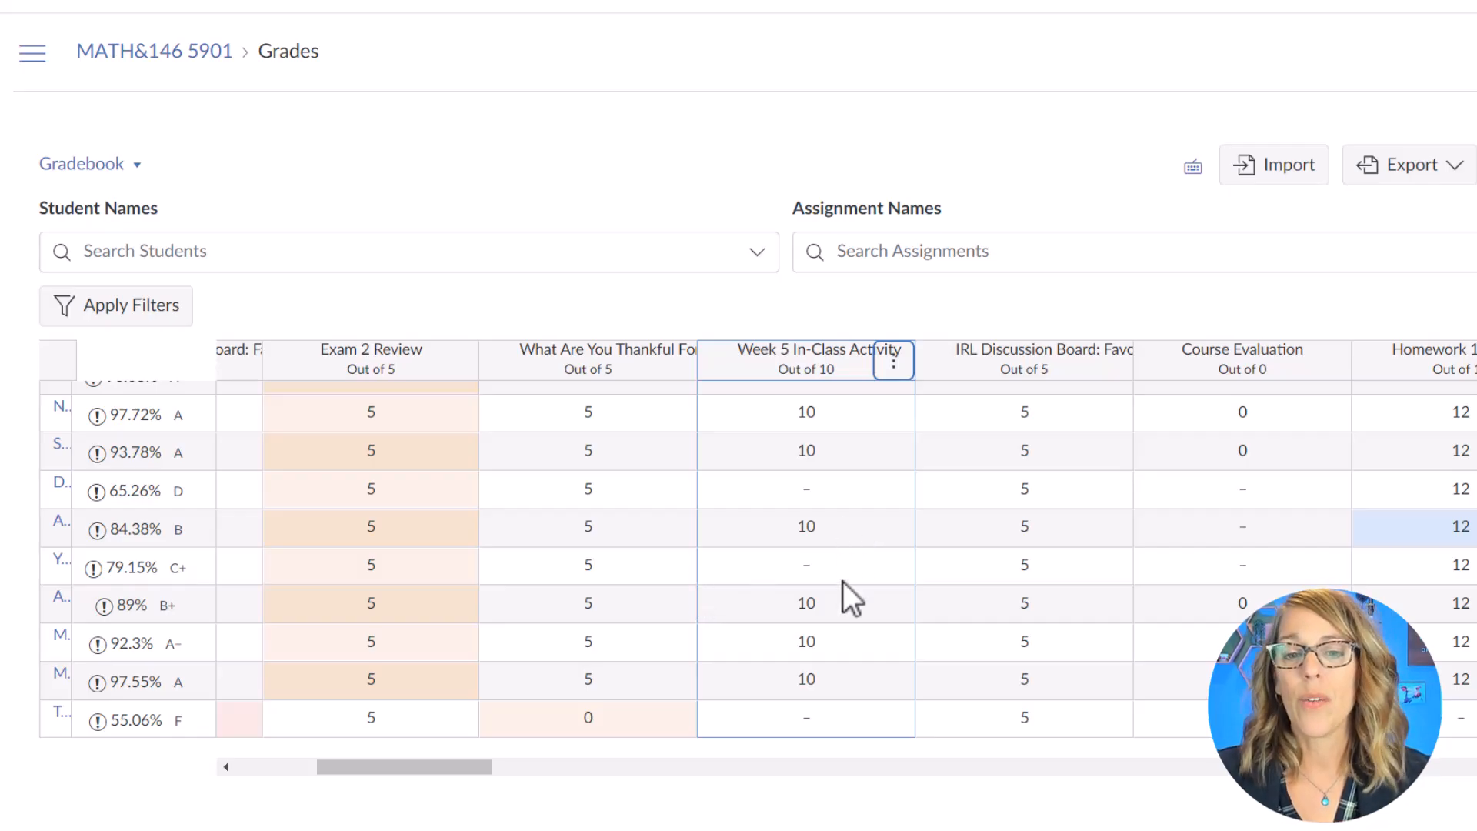
{"action": "scroll", "coordinate": [839, 581], "scroll_direction": "down", "scroll_amount": 3}
{"action": "scroll", "coordinate": [834, 582], "scroll_direction": "up", "scroll_amount": 3}
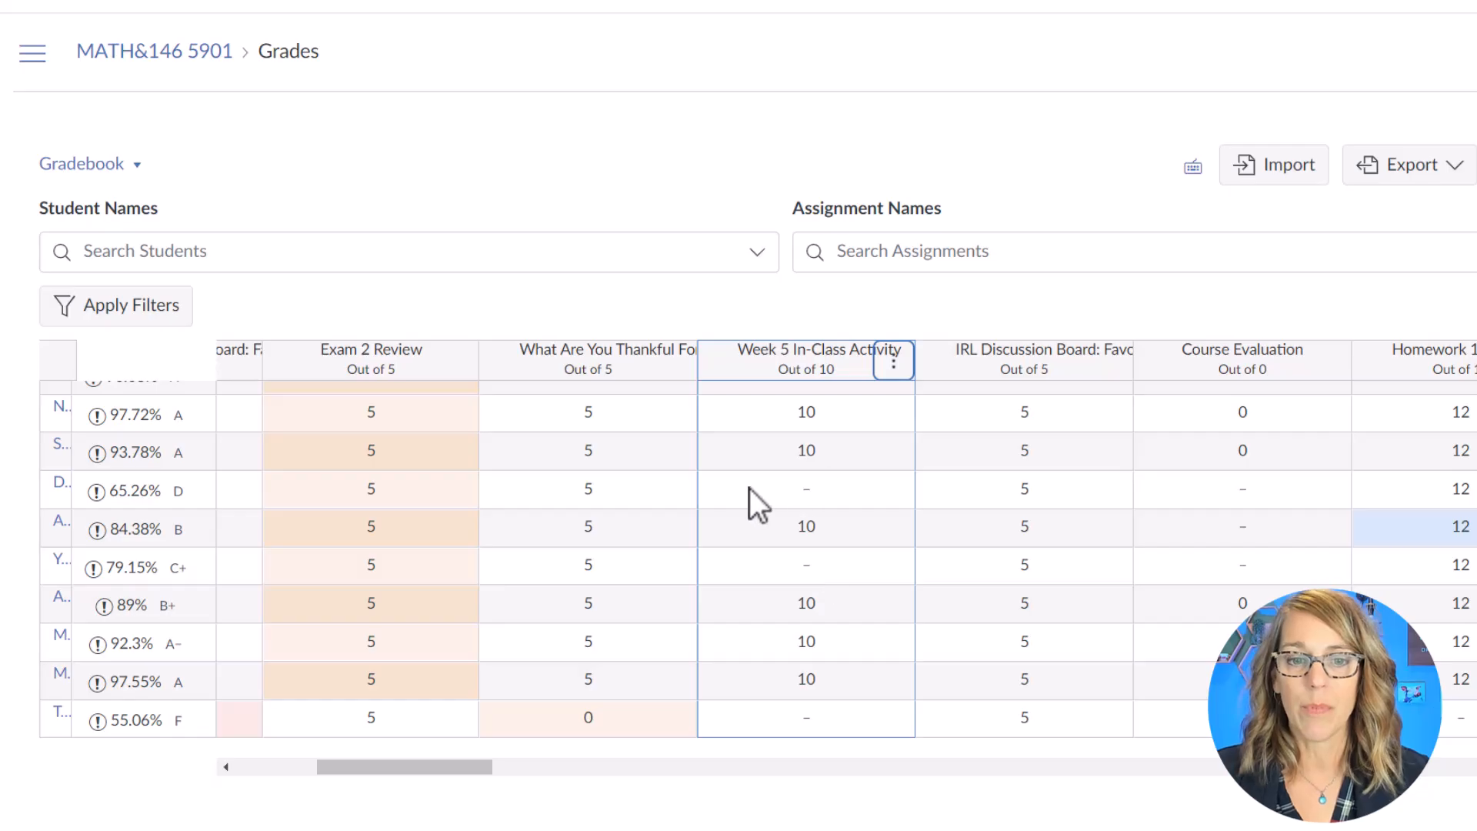
{"action": "left_click", "coordinate": [808, 493]}
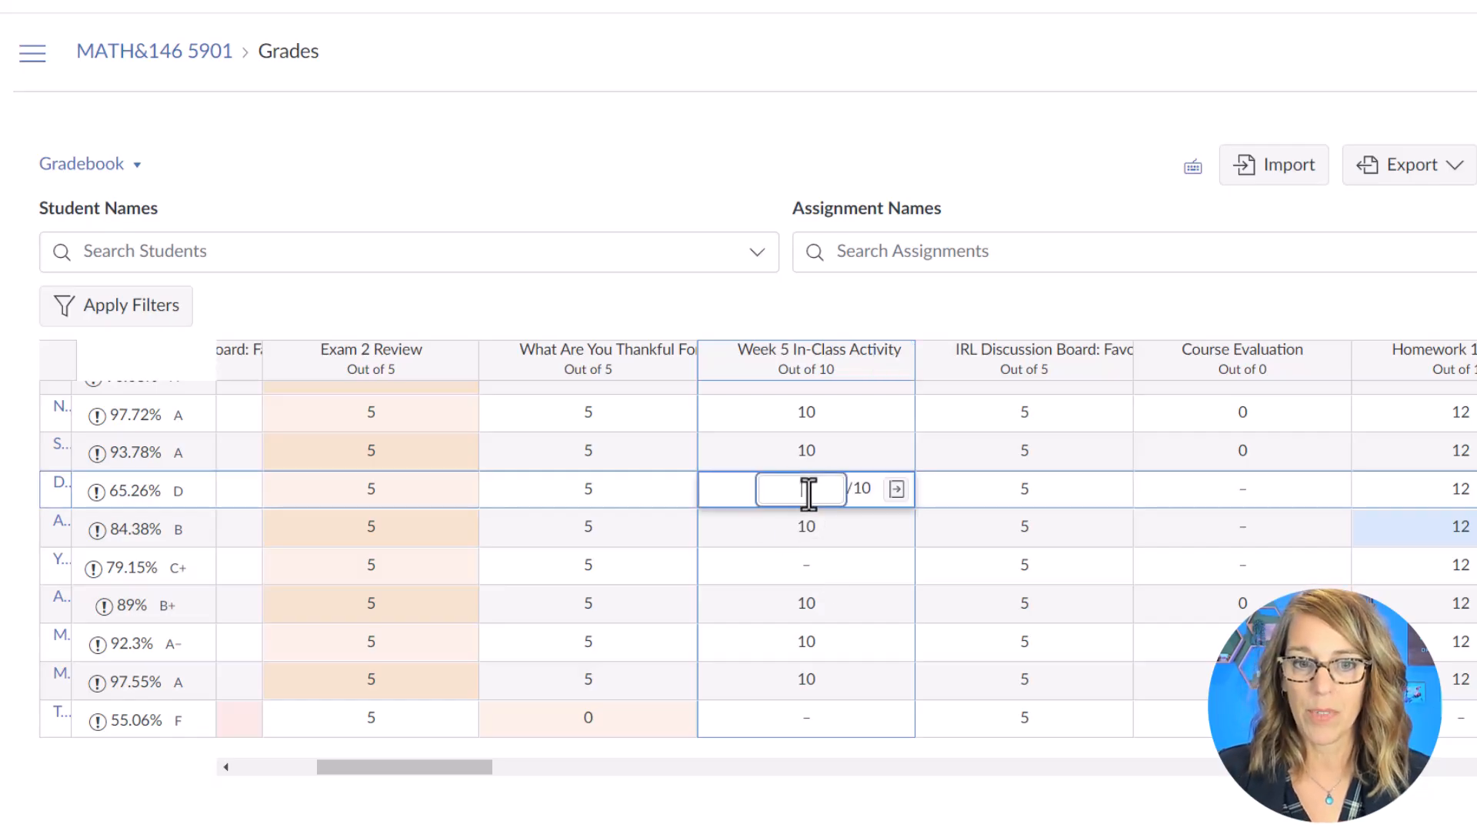
{"action": "key", "text": "Return"}
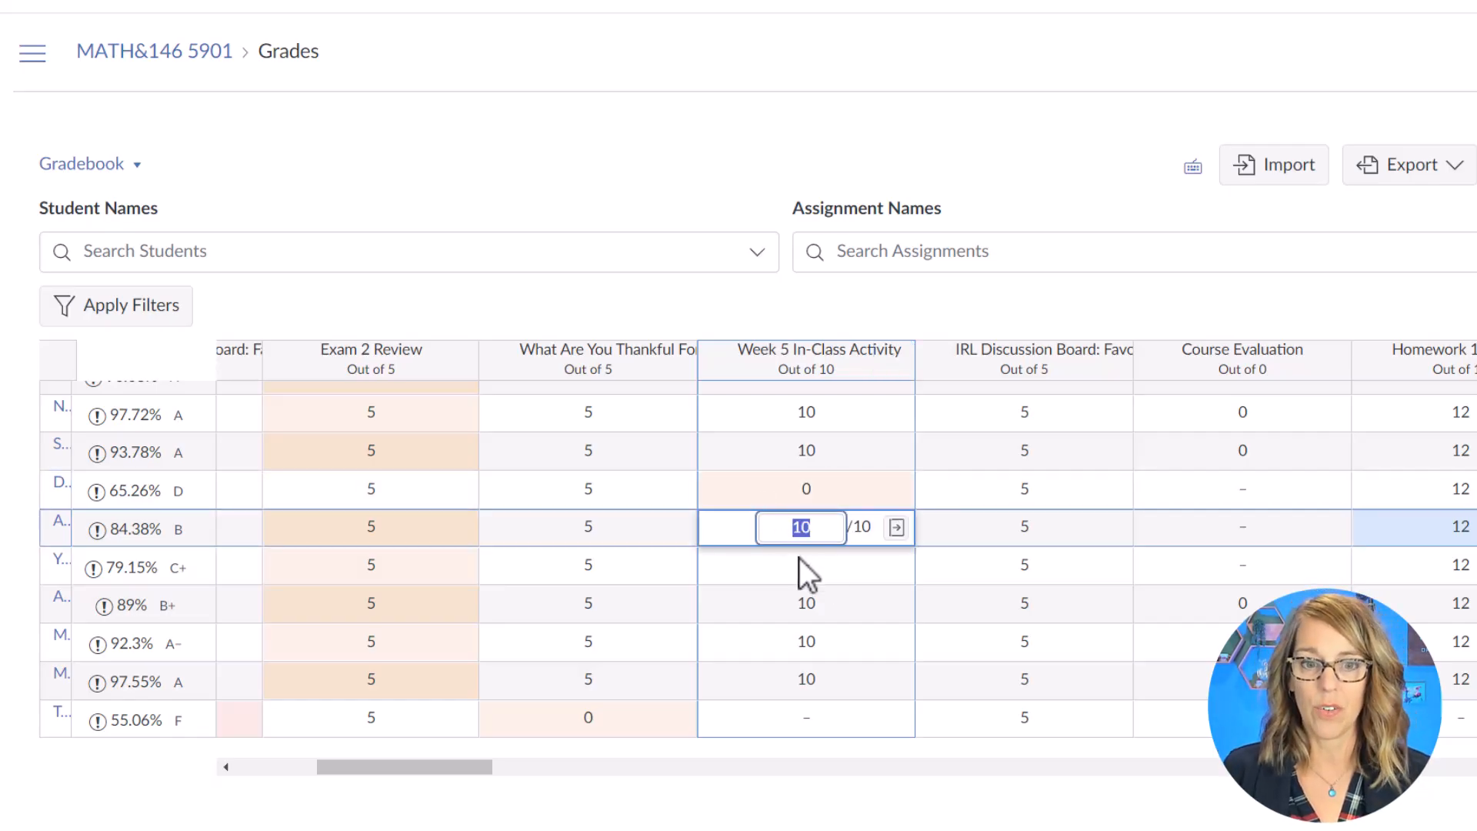
{"action": "left_click", "coordinate": [810, 566]}
{"action": "key", "text": "Return"}
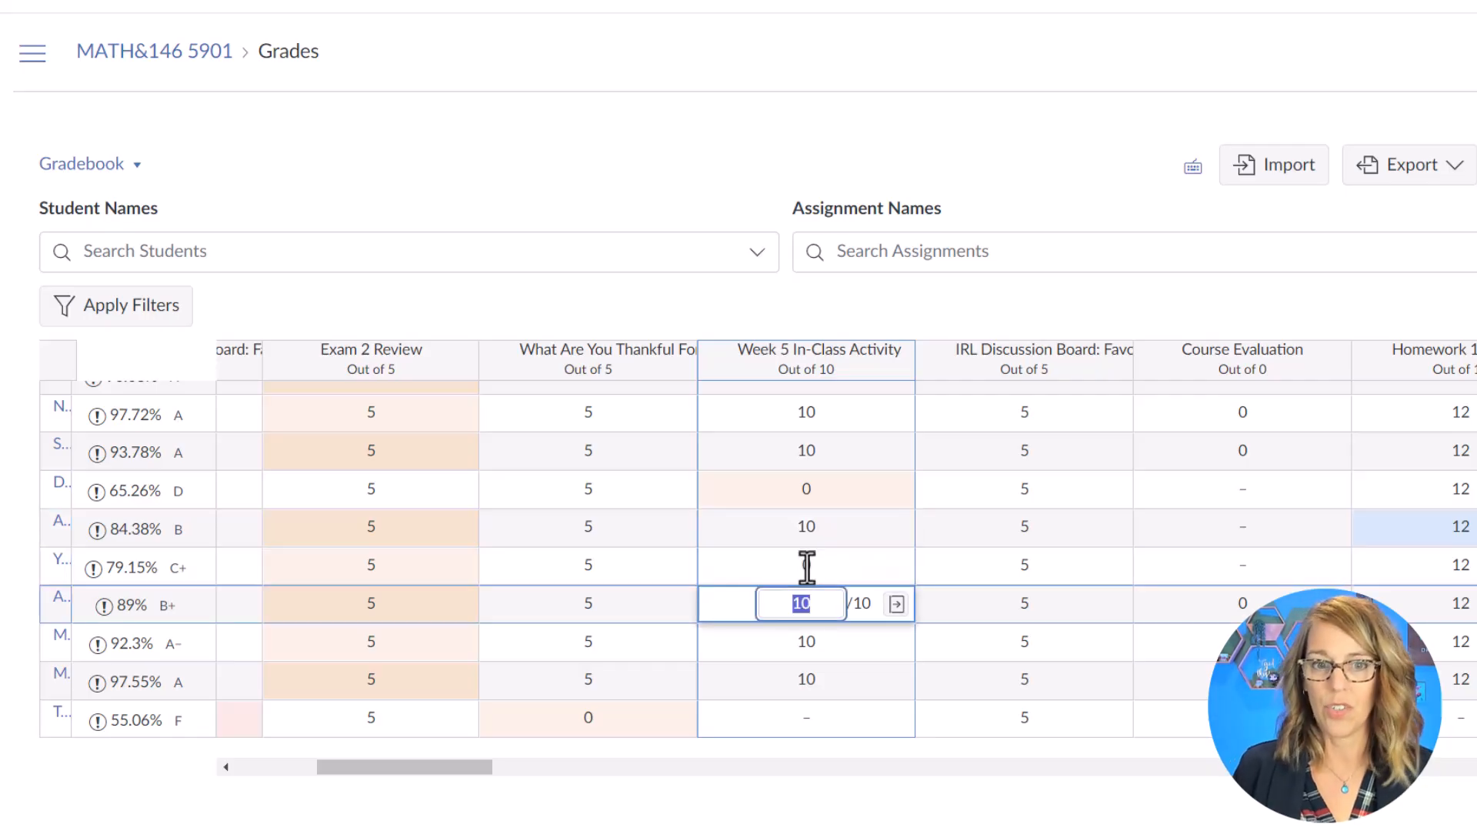
Step: Allow final grade override in the advanced gradebook settings and apply the settings
{"action": "left_click", "coordinate": [869, 307]}
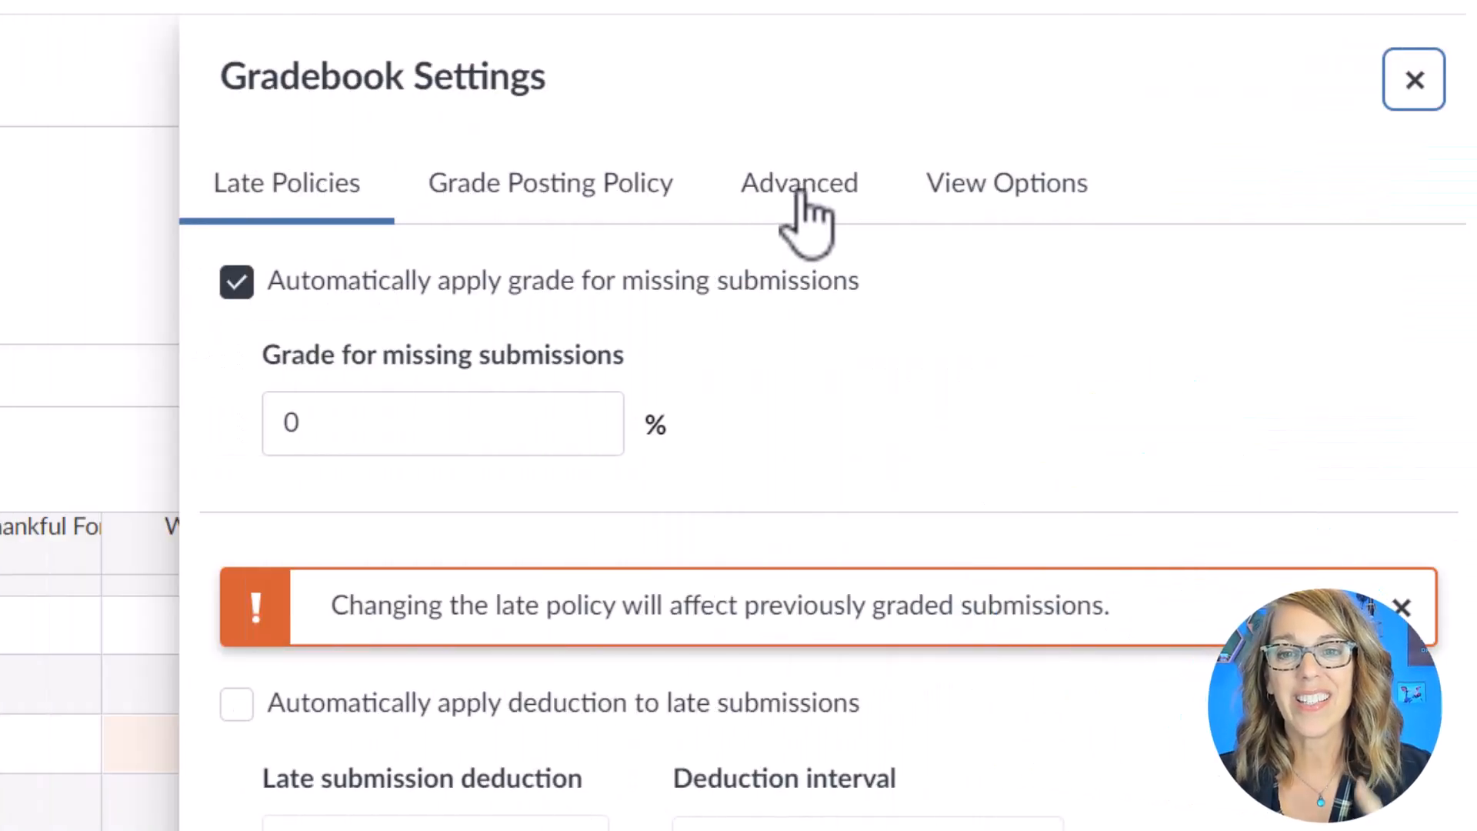
{"action": "left_click", "coordinate": [799, 194]}
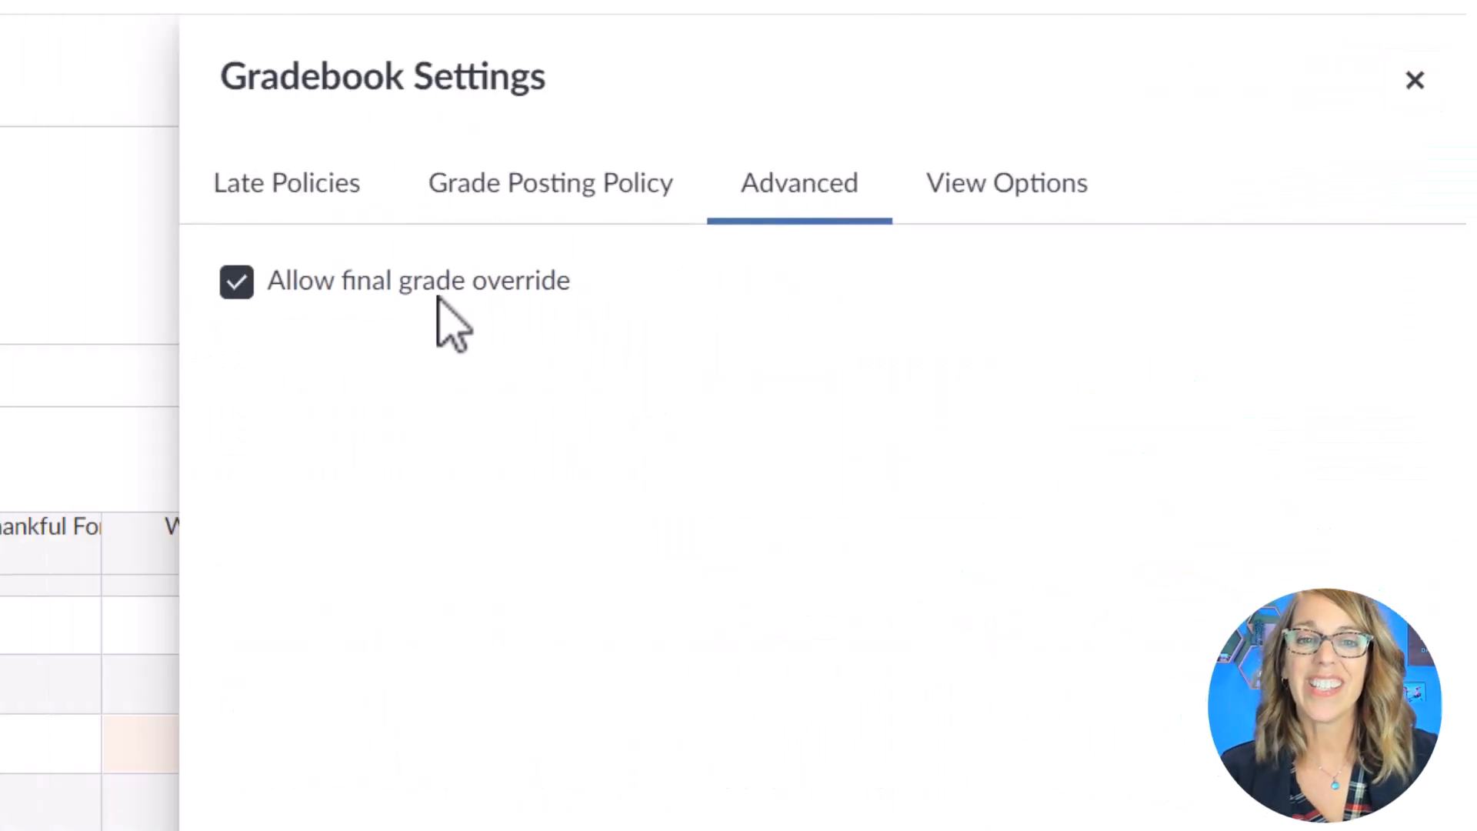
{"action": "left_click", "coordinate": [243, 289]}
{"action": "left_click", "coordinate": [244, 289]}
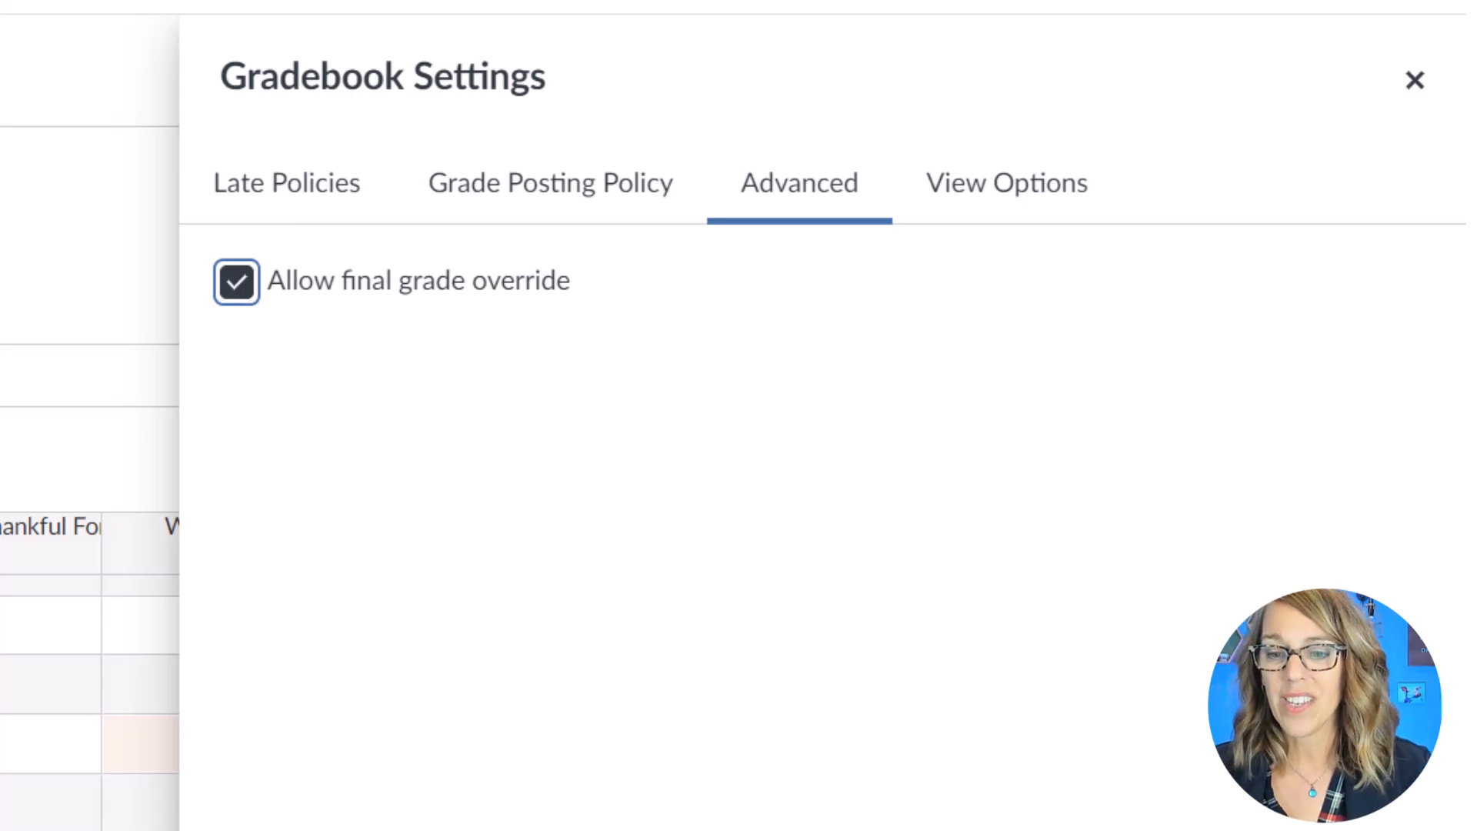
{"action": "left_click", "coordinate": [1430, 804]}
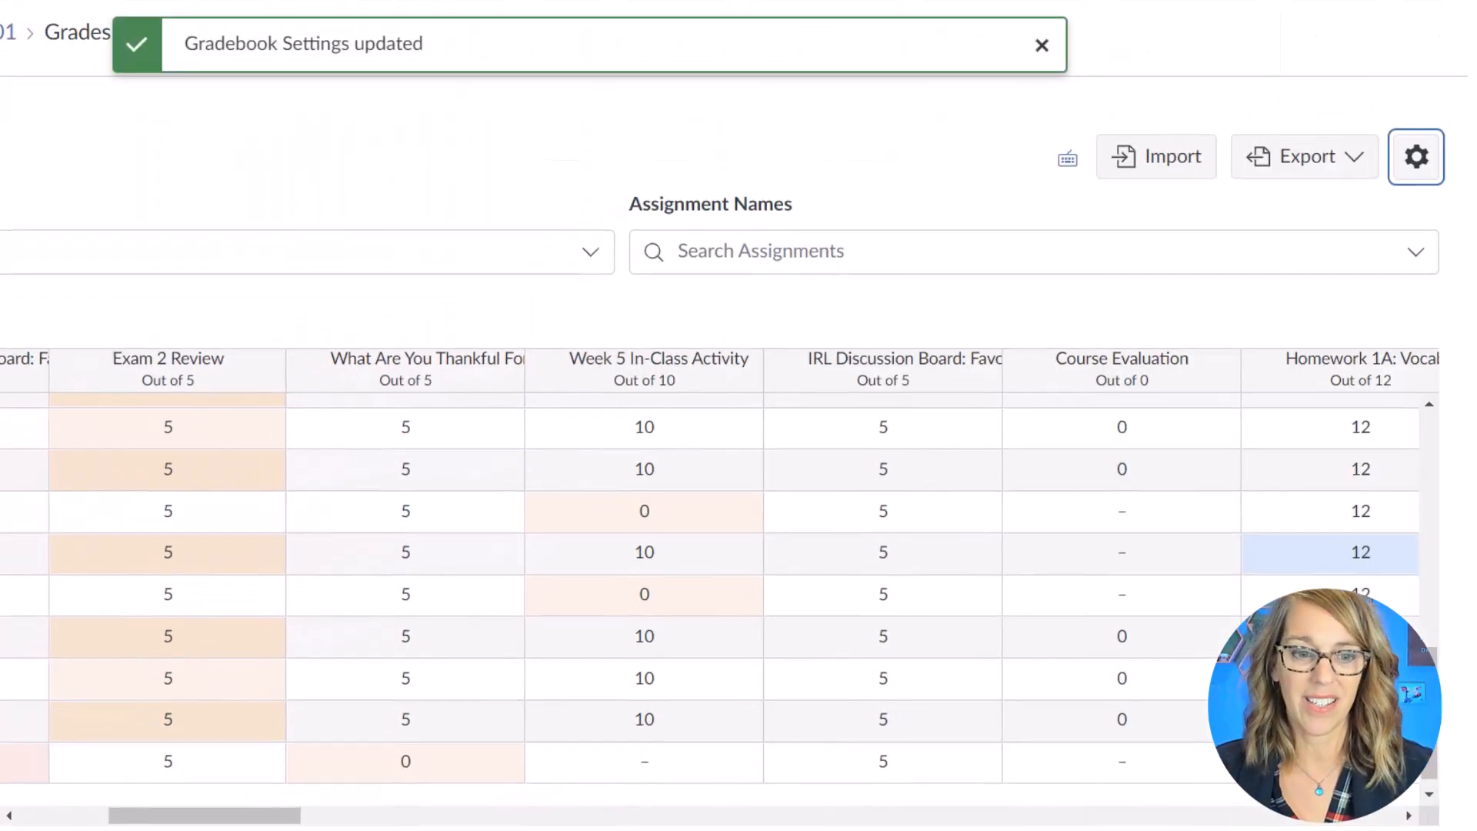
Step: Enter 90 as the final grade override for the first listed student in the gradebook
{"action": "left_click_drag", "start_coordinate": [224, 816], "coordinate": [1358, 817]}
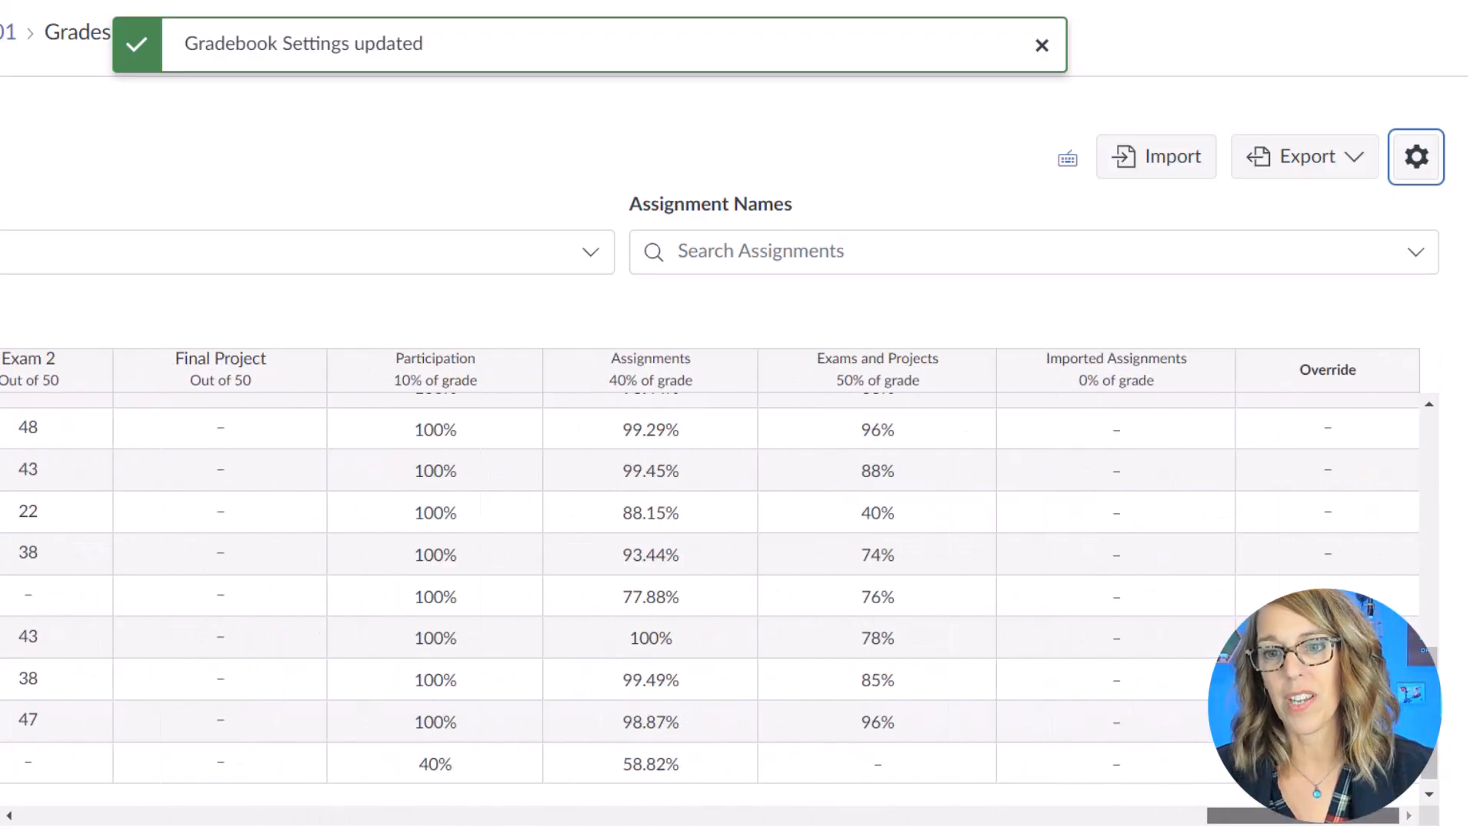
{"action": "scroll", "coordinate": [708, 601], "scroll_direction": "up", "scroll_amount": 10}
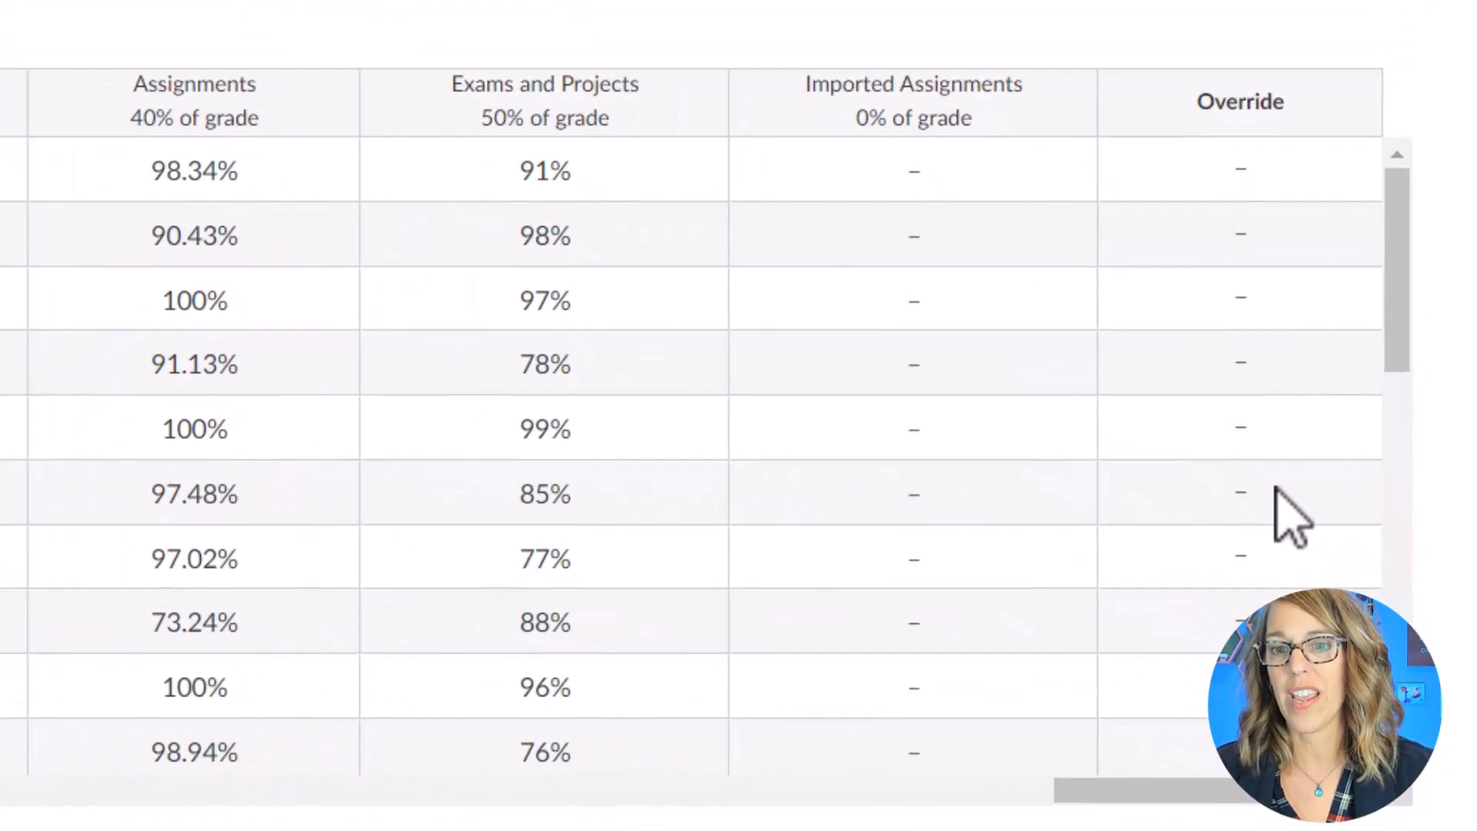
{"action": "left_click", "coordinate": [1233, 149]}
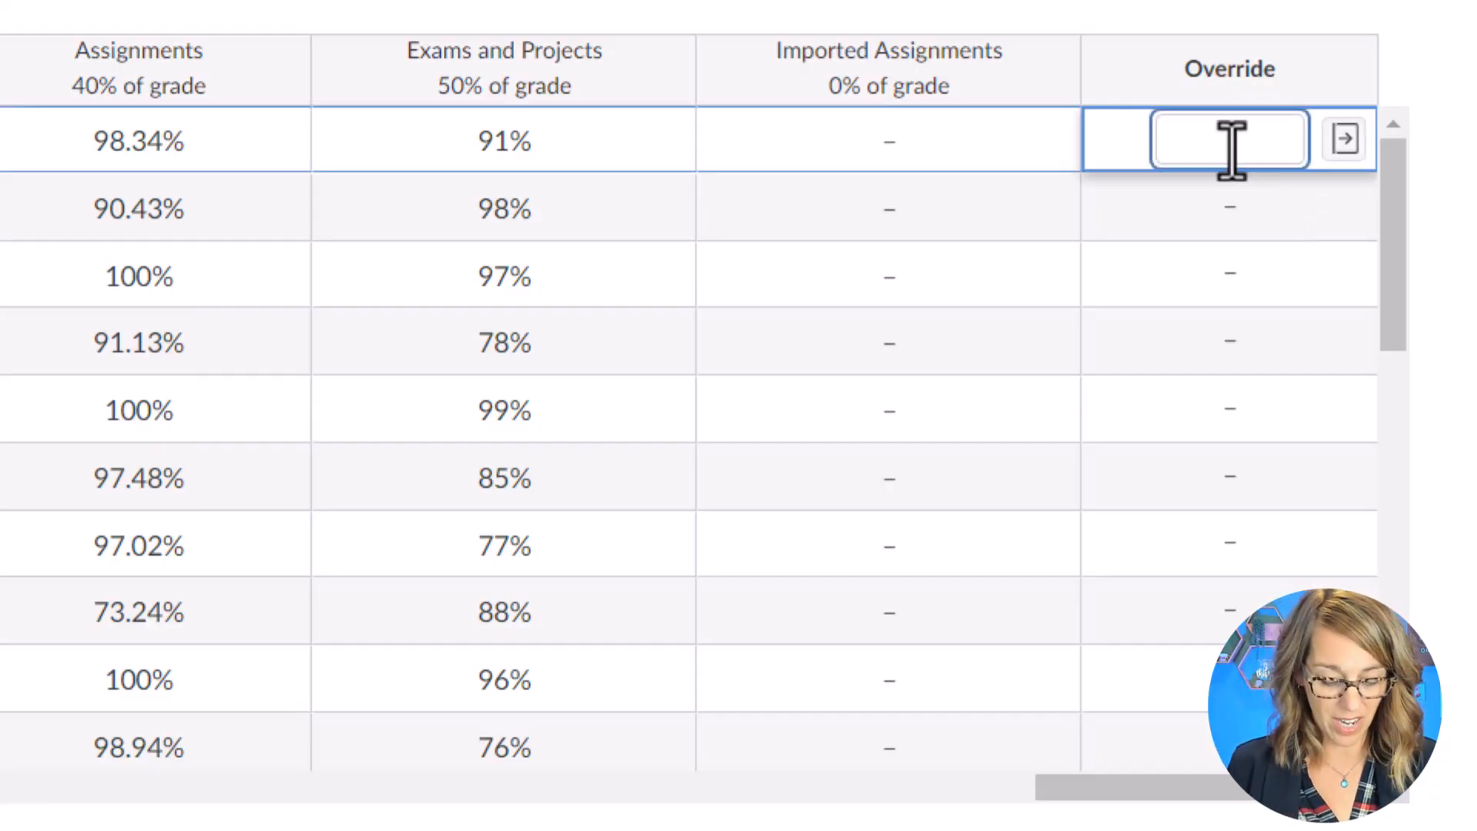
{"action": "type", "text": "90"}
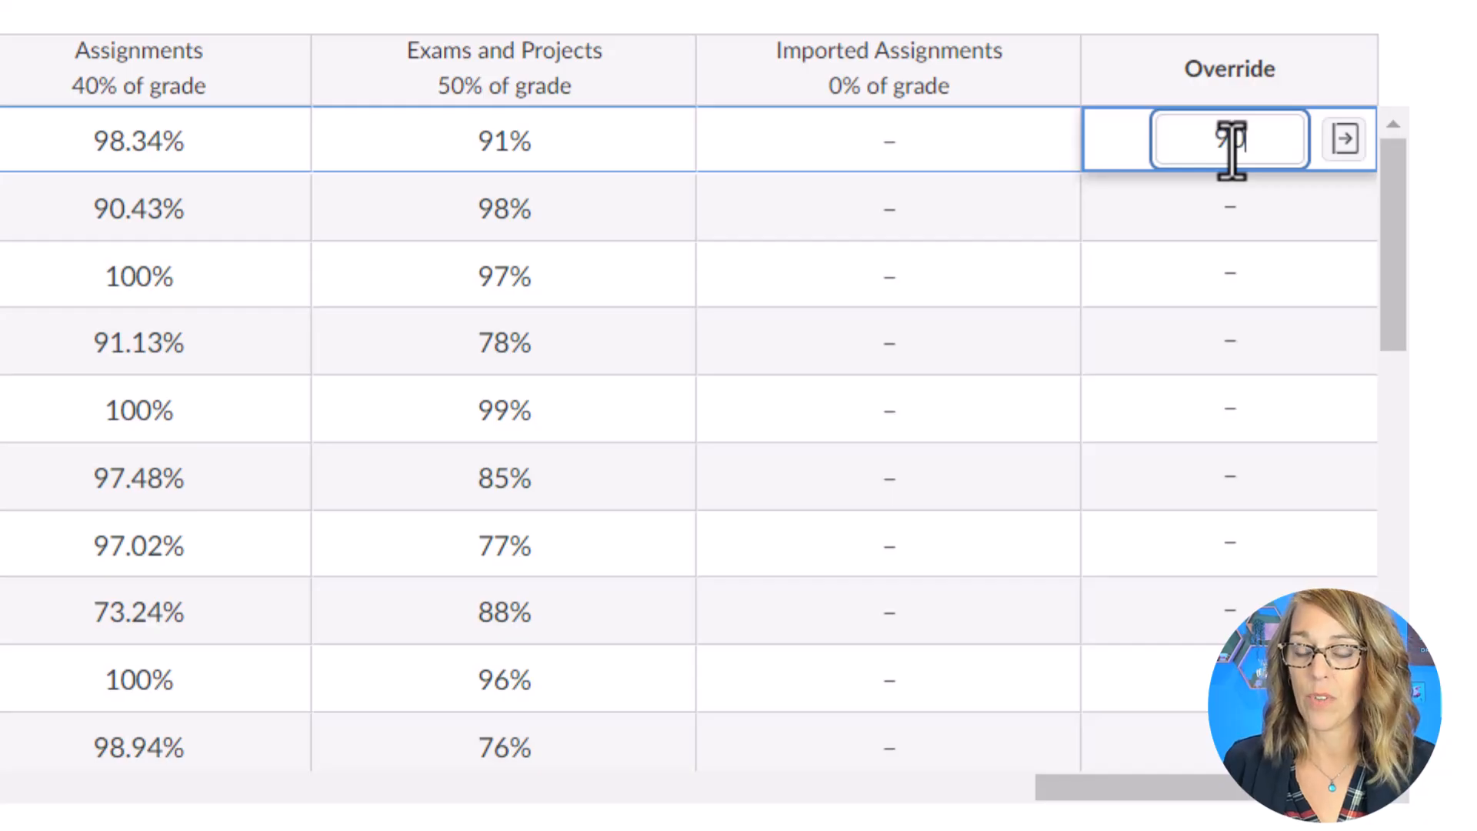
{"action": "key", "text": "Return"}
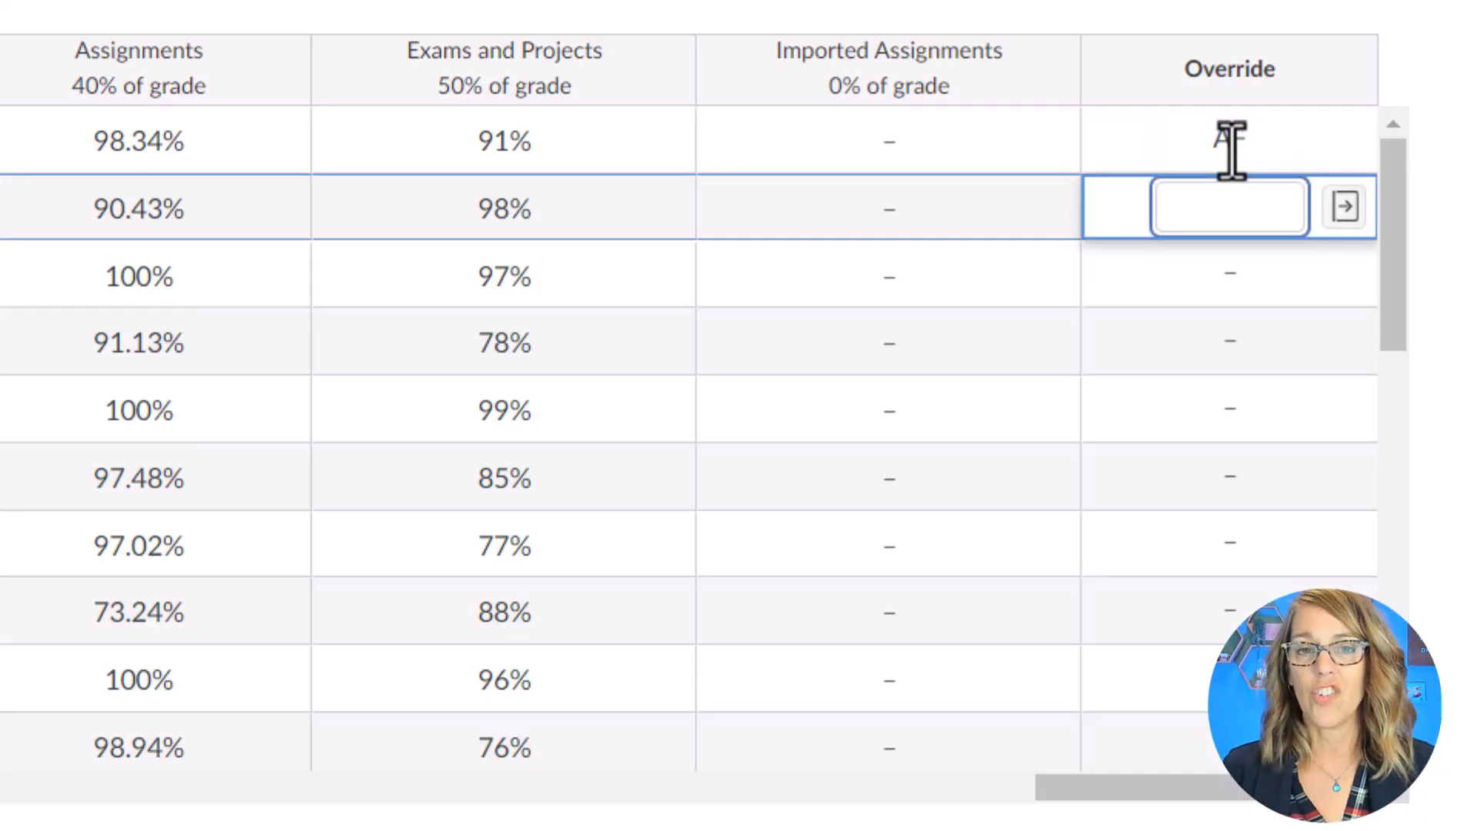
Step: Clear the final grade override of the first listed student
{"action": "left_click", "coordinate": [1257, 138]}
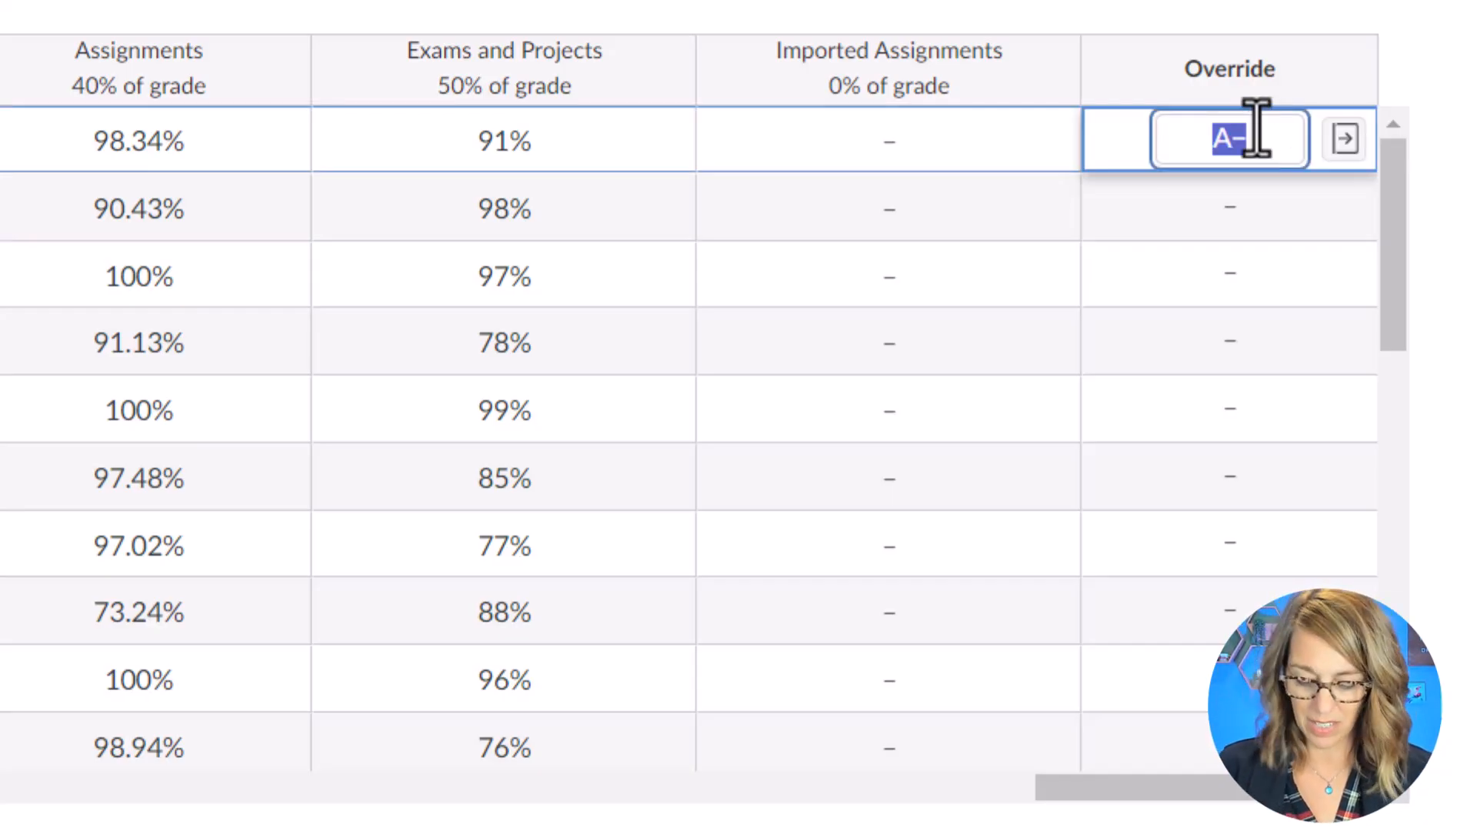
{"action": "key", "text": "BackSpace"}
{"action": "key", "text": "Return"}
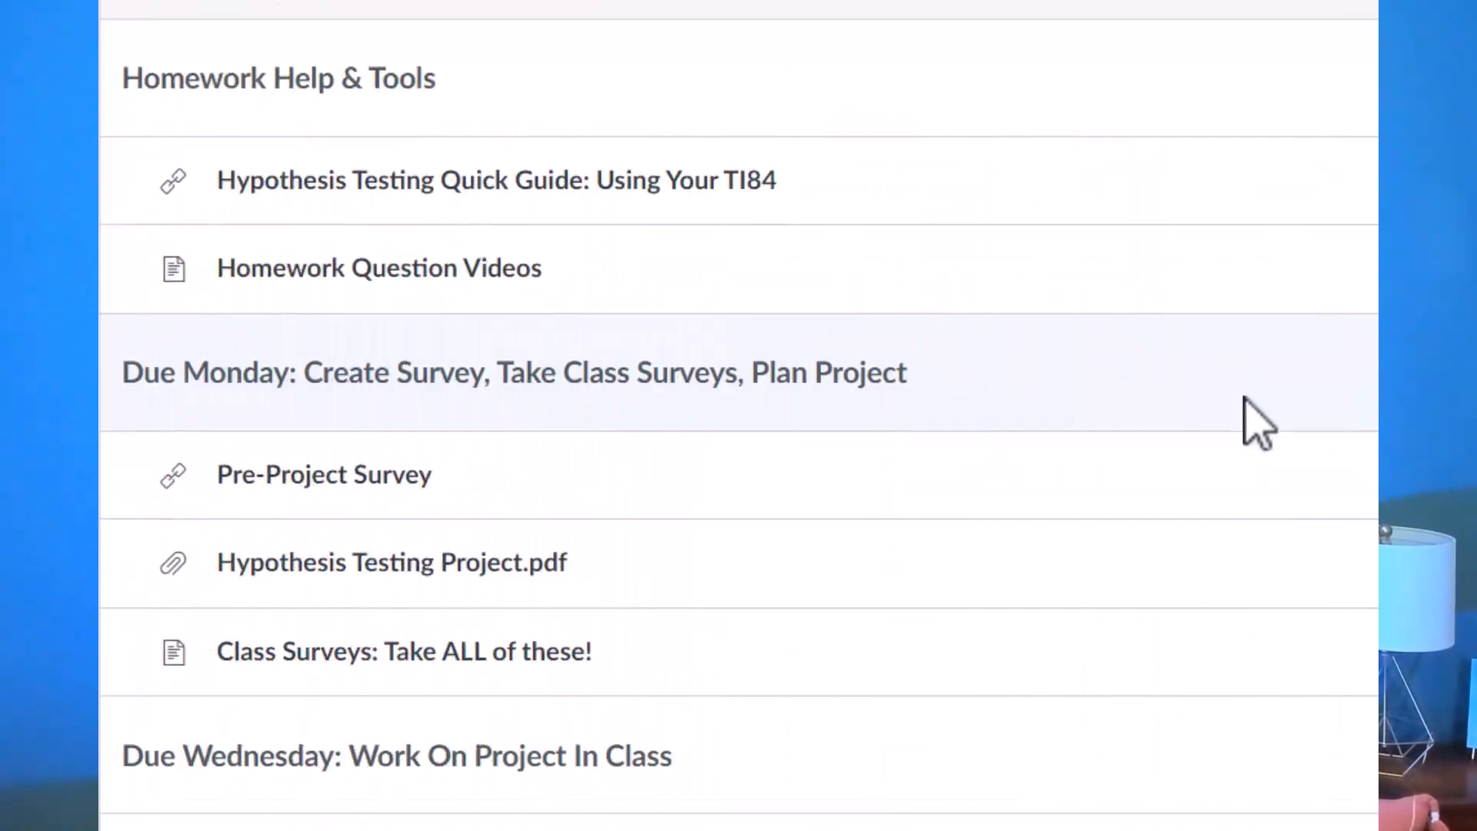
Step: Open the Course Evaluation item in the Week 12: Complete Project and Course Evaluation module
{"action": "scroll", "coordinate": [1246, 418], "scroll_direction": "down", "scroll_amount": 8}
{"action": "scroll", "coordinate": [1247, 418], "scroll_direction": "down", "scroll_amount": 2}
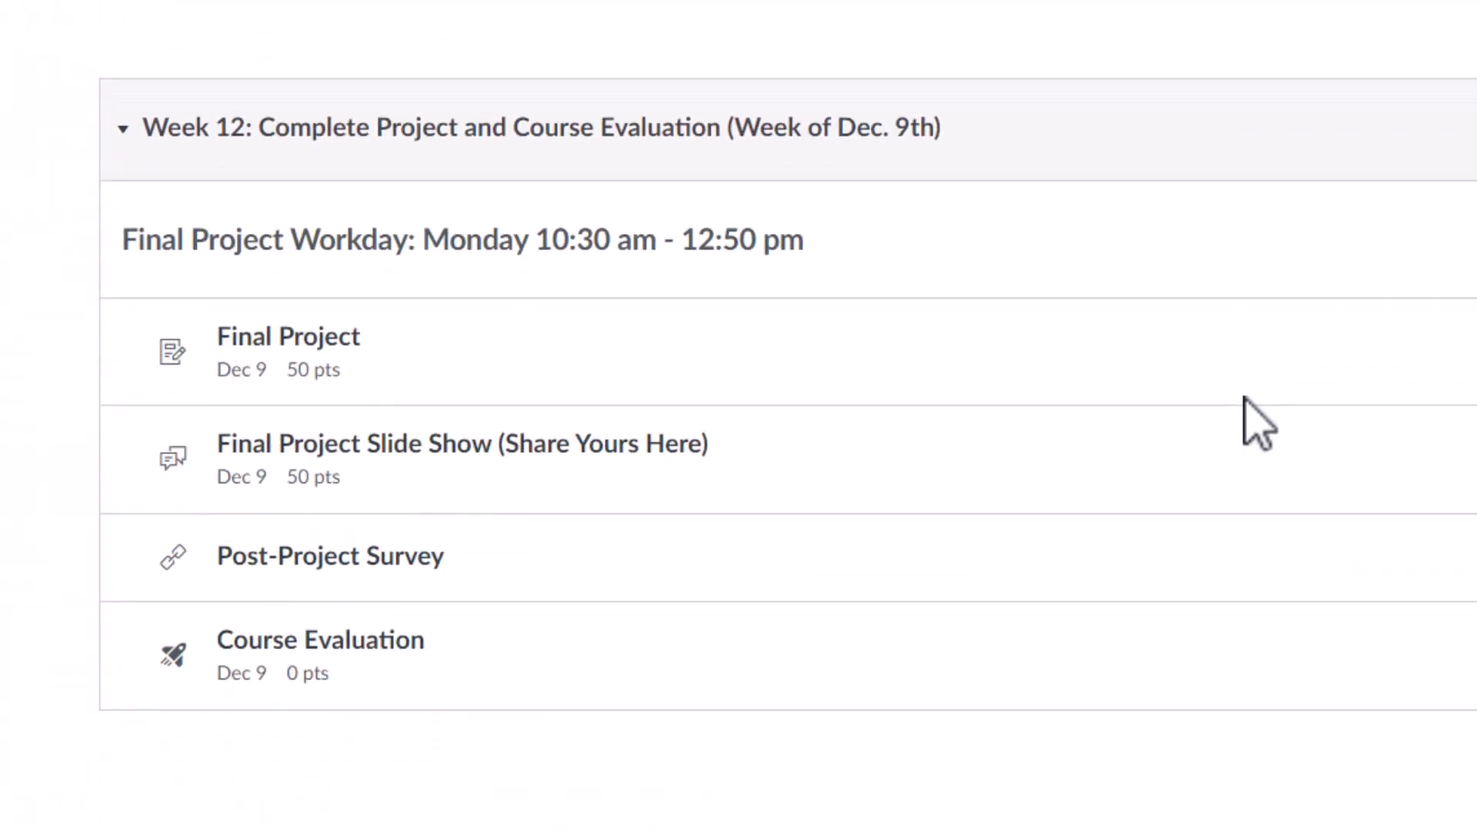
{"action": "left_click", "coordinate": [388, 646]}
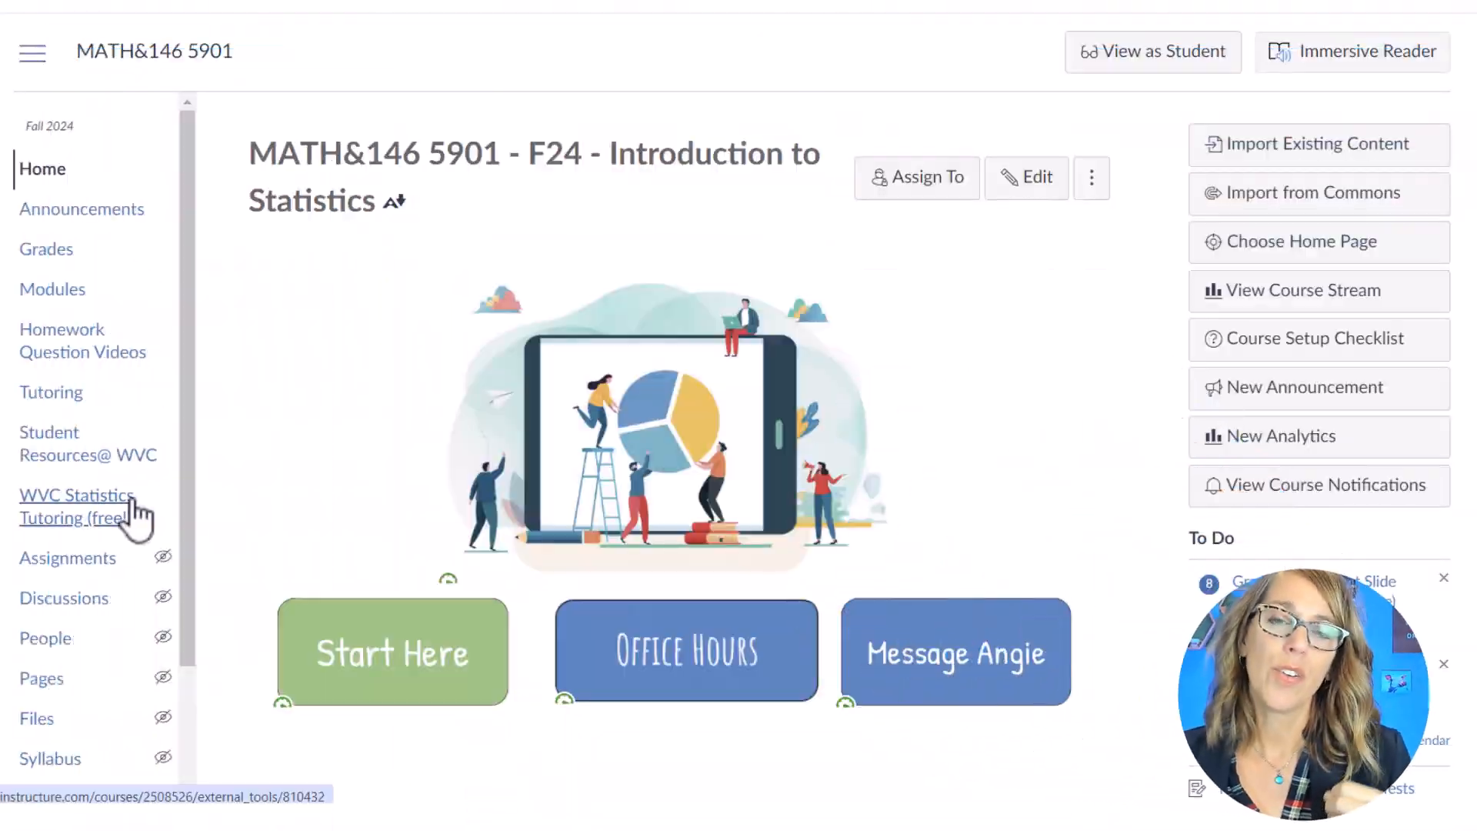
Step: Open the course modules and collapse the Week 10 and Week 11 modules
{"action": "left_click", "coordinate": [67, 296]}
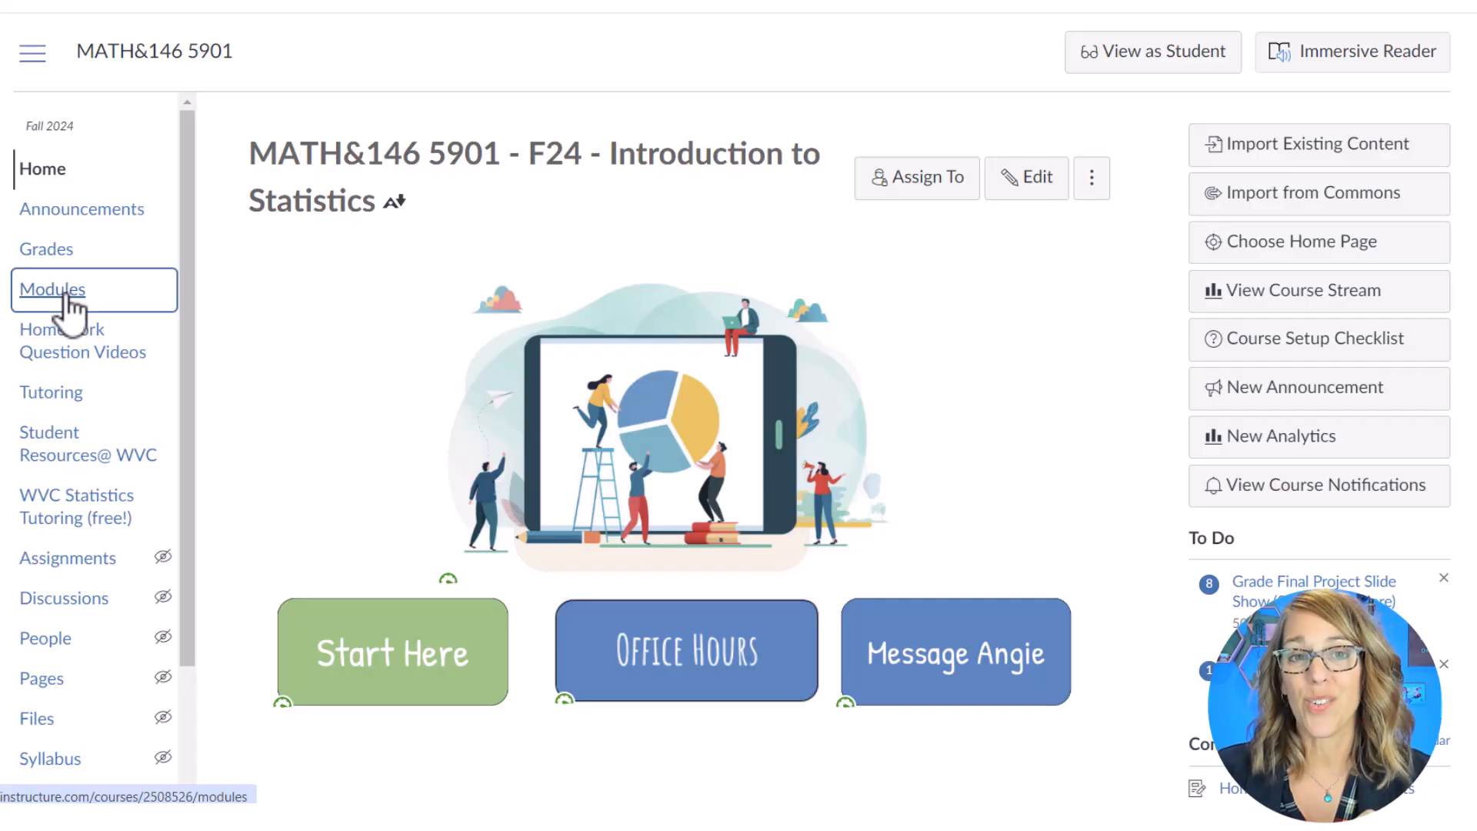
{"action": "scroll", "coordinate": [459, 505], "scroll_direction": "down", "scroll_amount": 5}
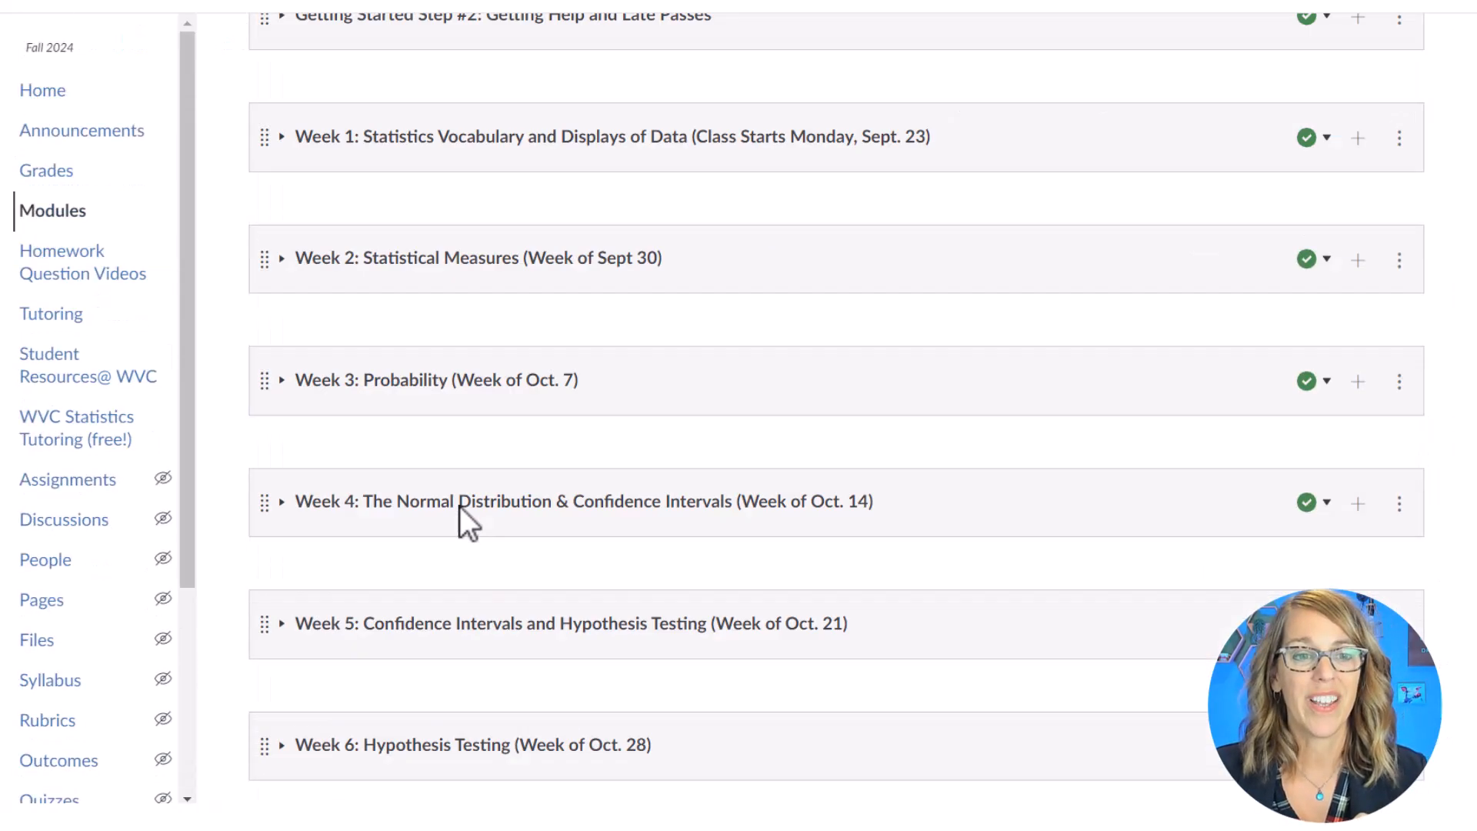
{"action": "scroll", "coordinate": [459, 505], "scroll_direction": "down", "scroll_amount": 12}
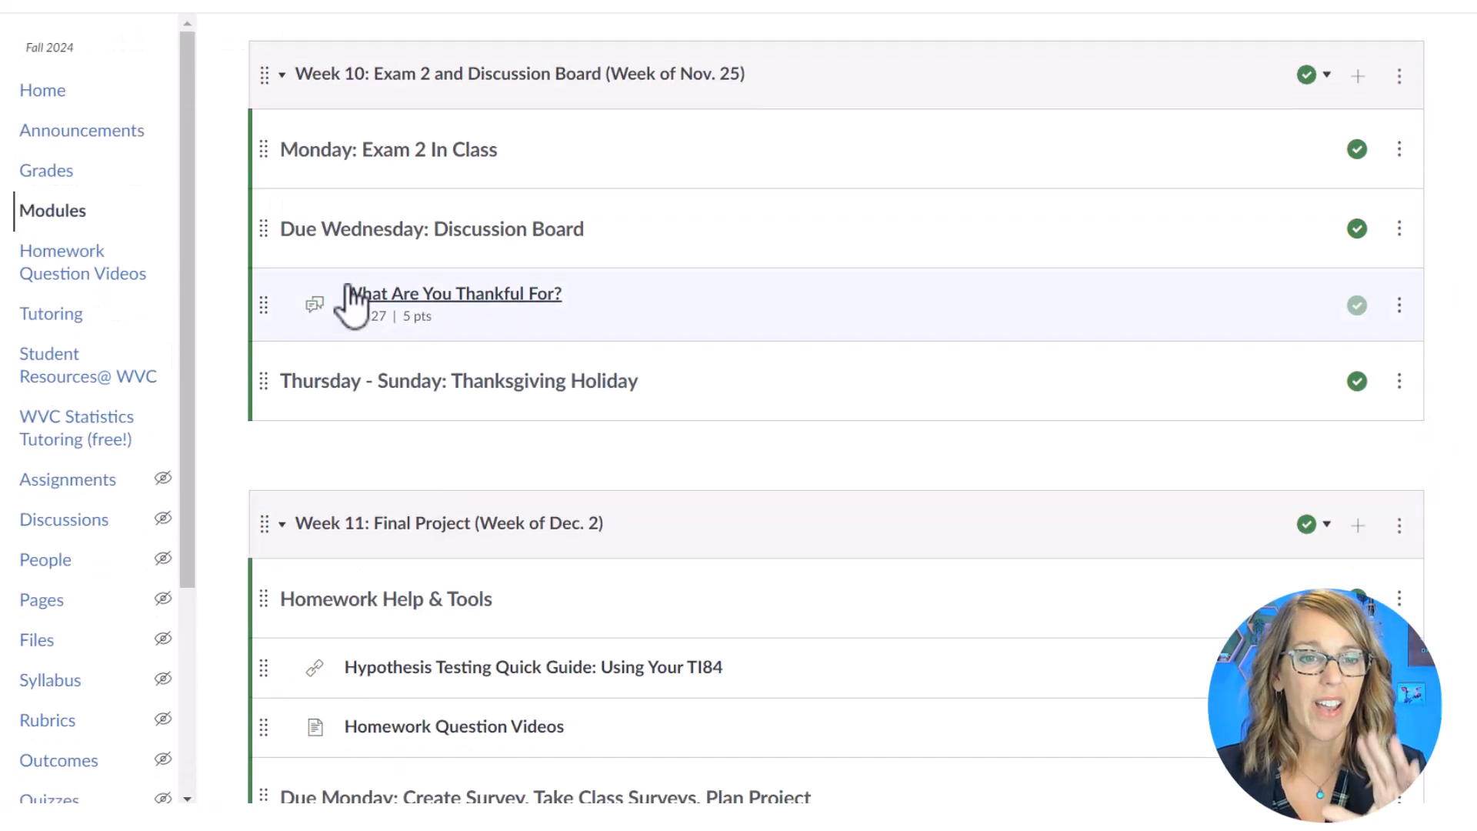
{"action": "left_click", "coordinate": [282, 76]}
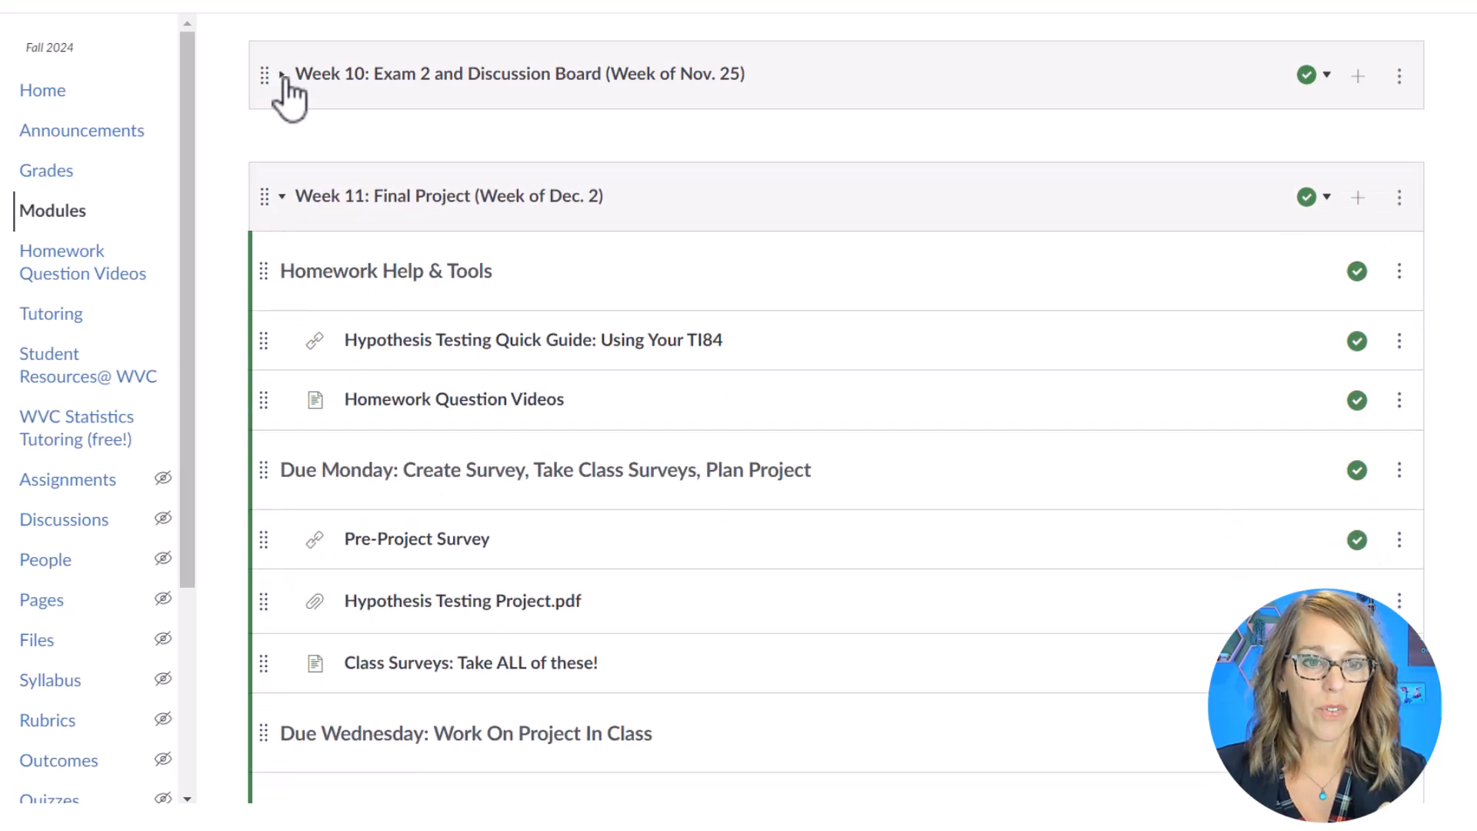
{"action": "left_click", "coordinate": [283, 198]}
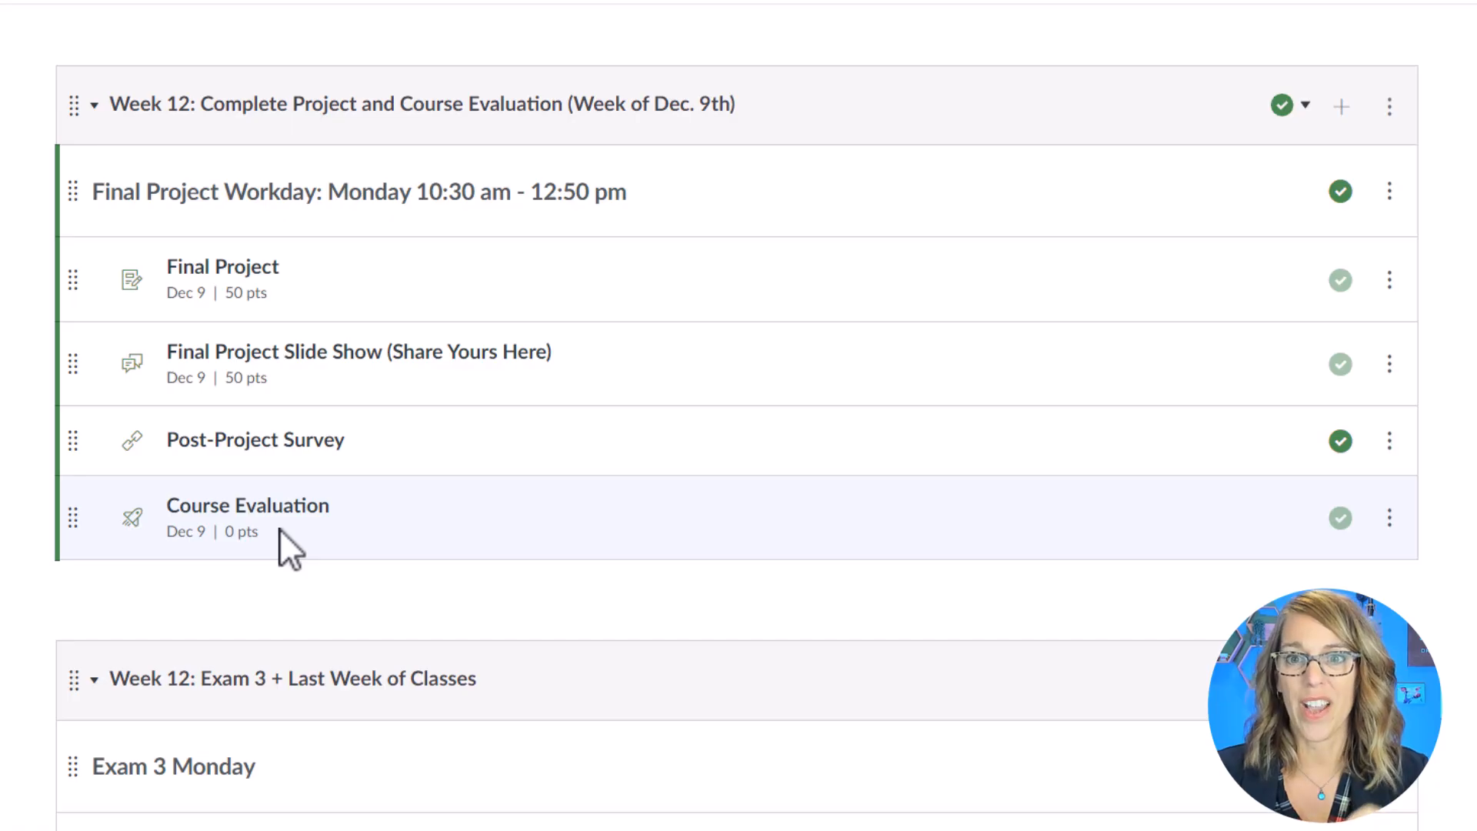
Step: Create a new quiz item for the Week 12: Complete Project and Course Evaluation module, using Classic Quizzes and the name Temp Eval
{"action": "left_click", "coordinate": [1342, 108]}
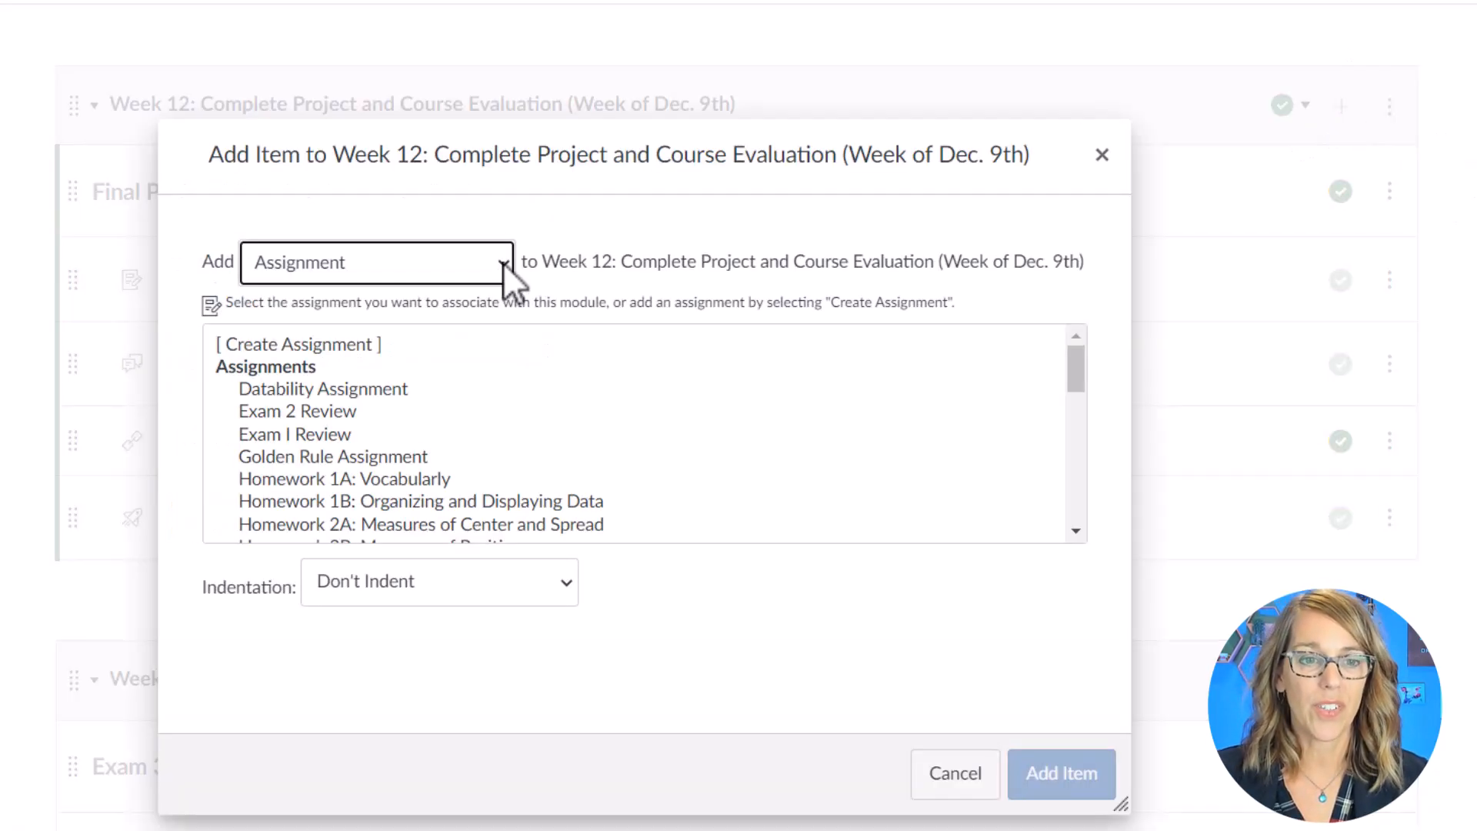
{"action": "left_click", "coordinate": [503, 261]}
{"action": "left_click", "coordinate": [412, 336]}
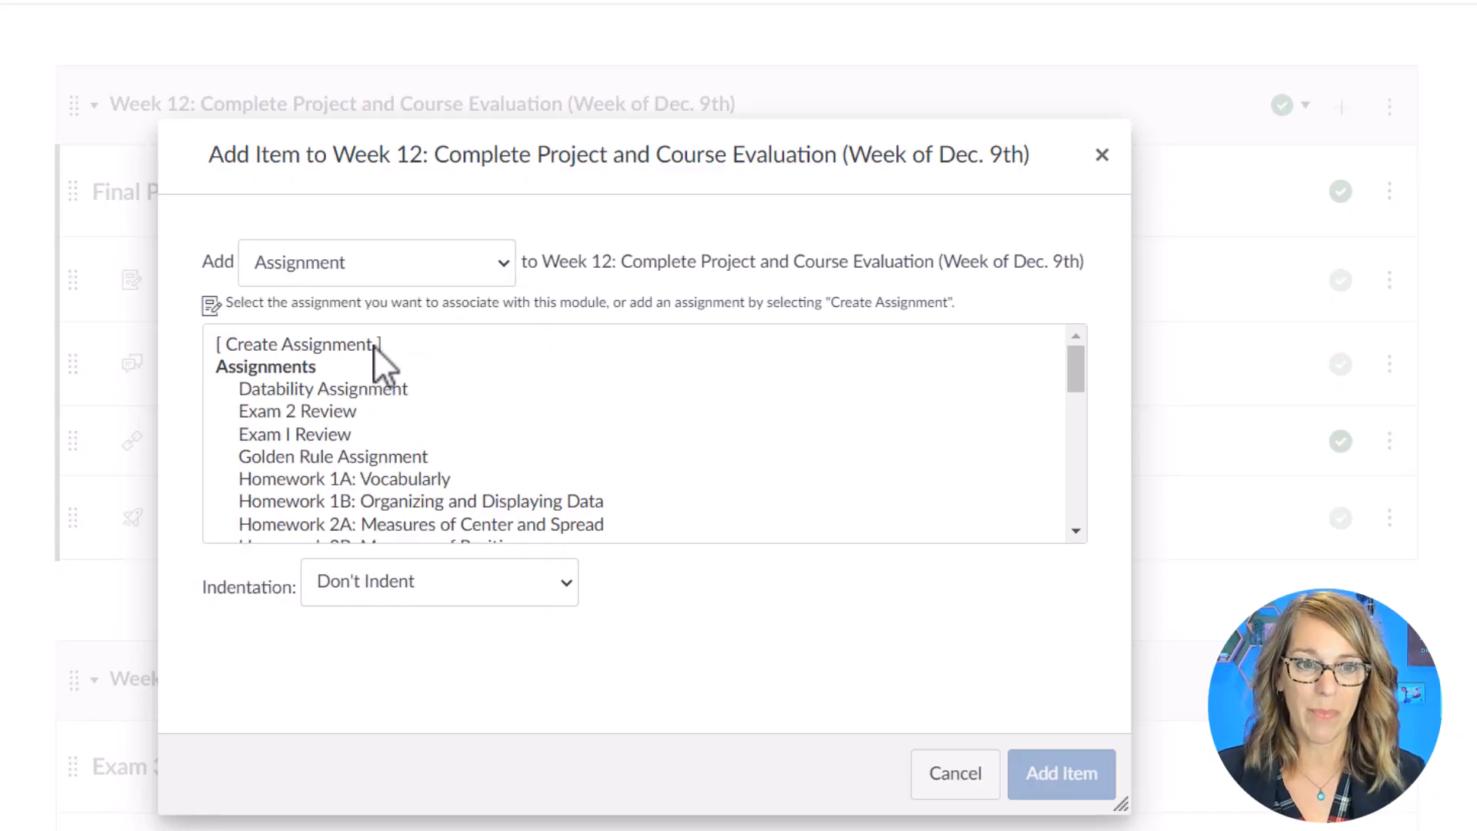
{"action": "left_click", "coordinate": [285, 346]}
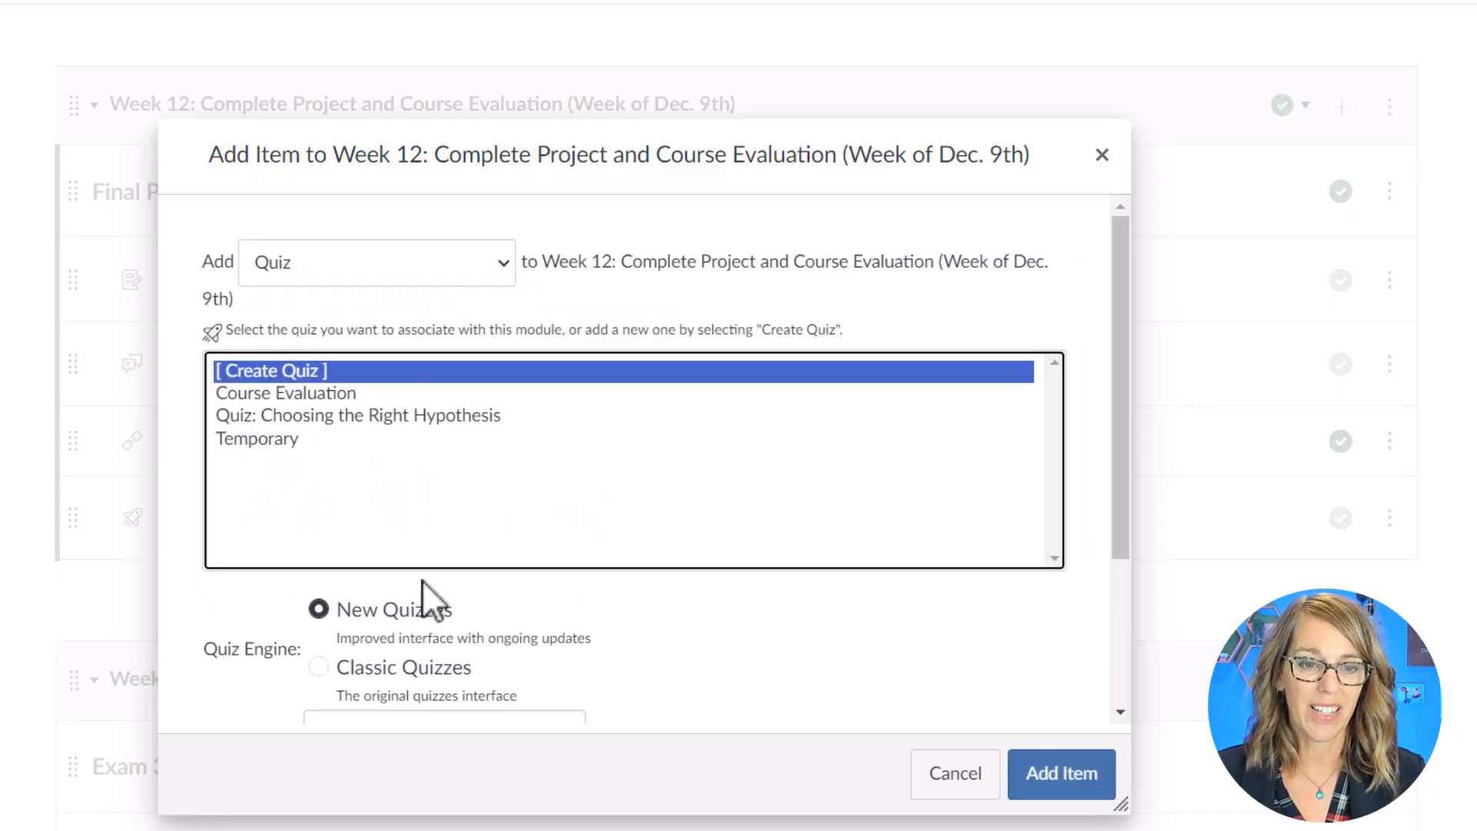
{"action": "scroll", "coordinate": [508, 608], "scroll_direction": "down", "scroll_amount": 3}
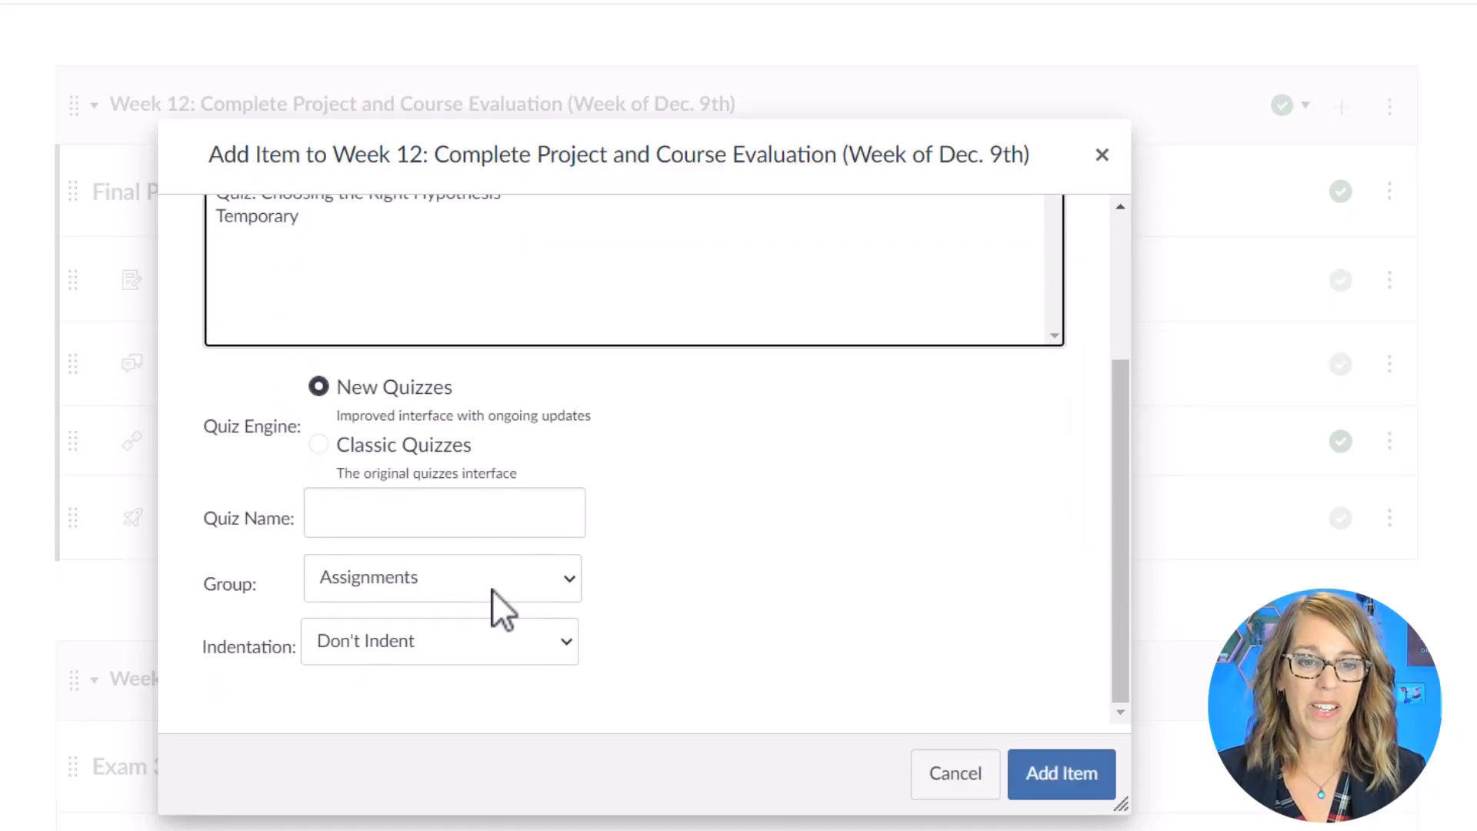
{"action": "left_click", "coordinate": [317, 450]}
{"action": "left_click", "coordinate": [342, 513]}
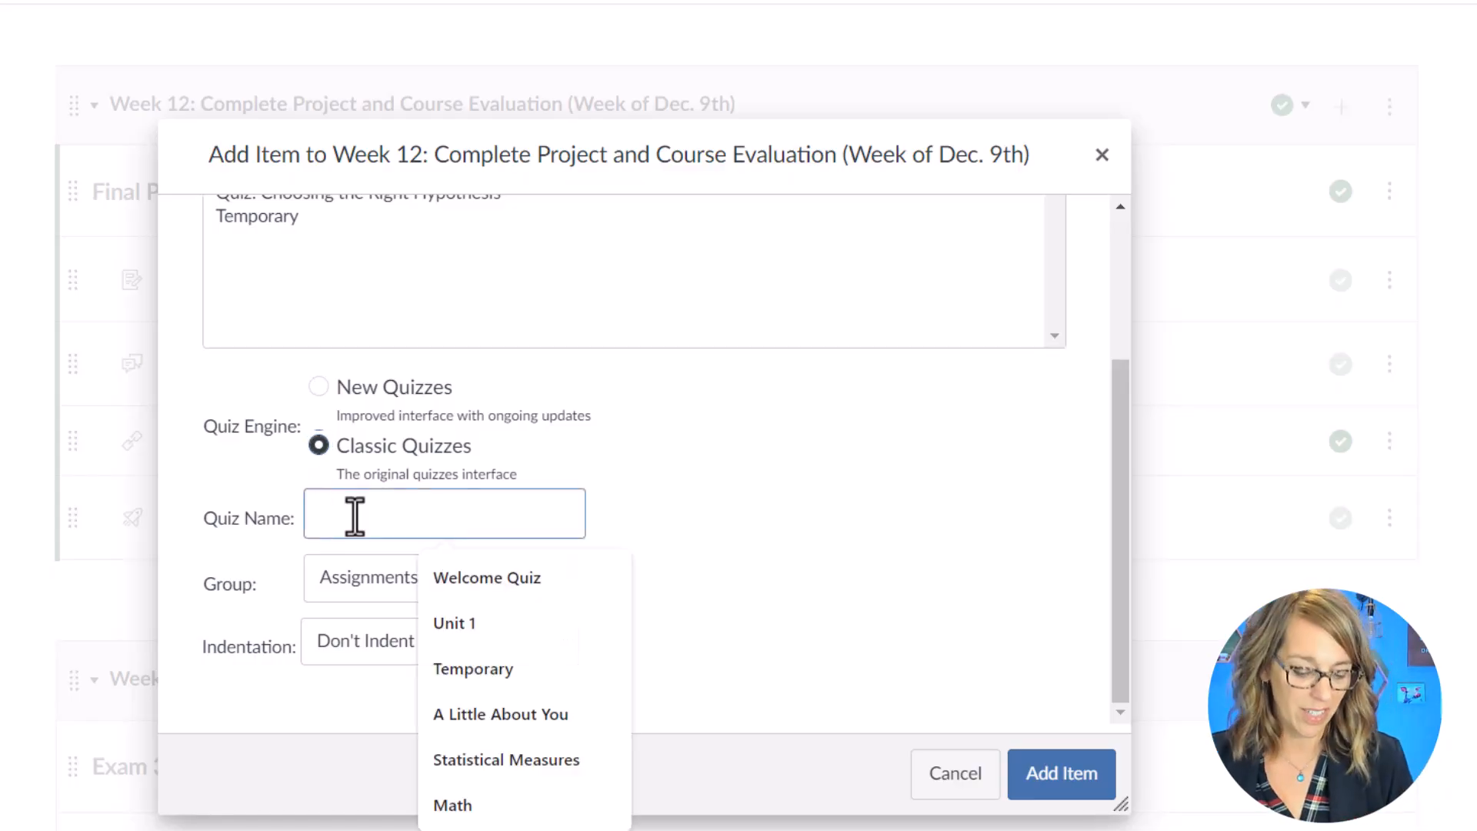
{"action": "type", "text": "Temp Eval"}
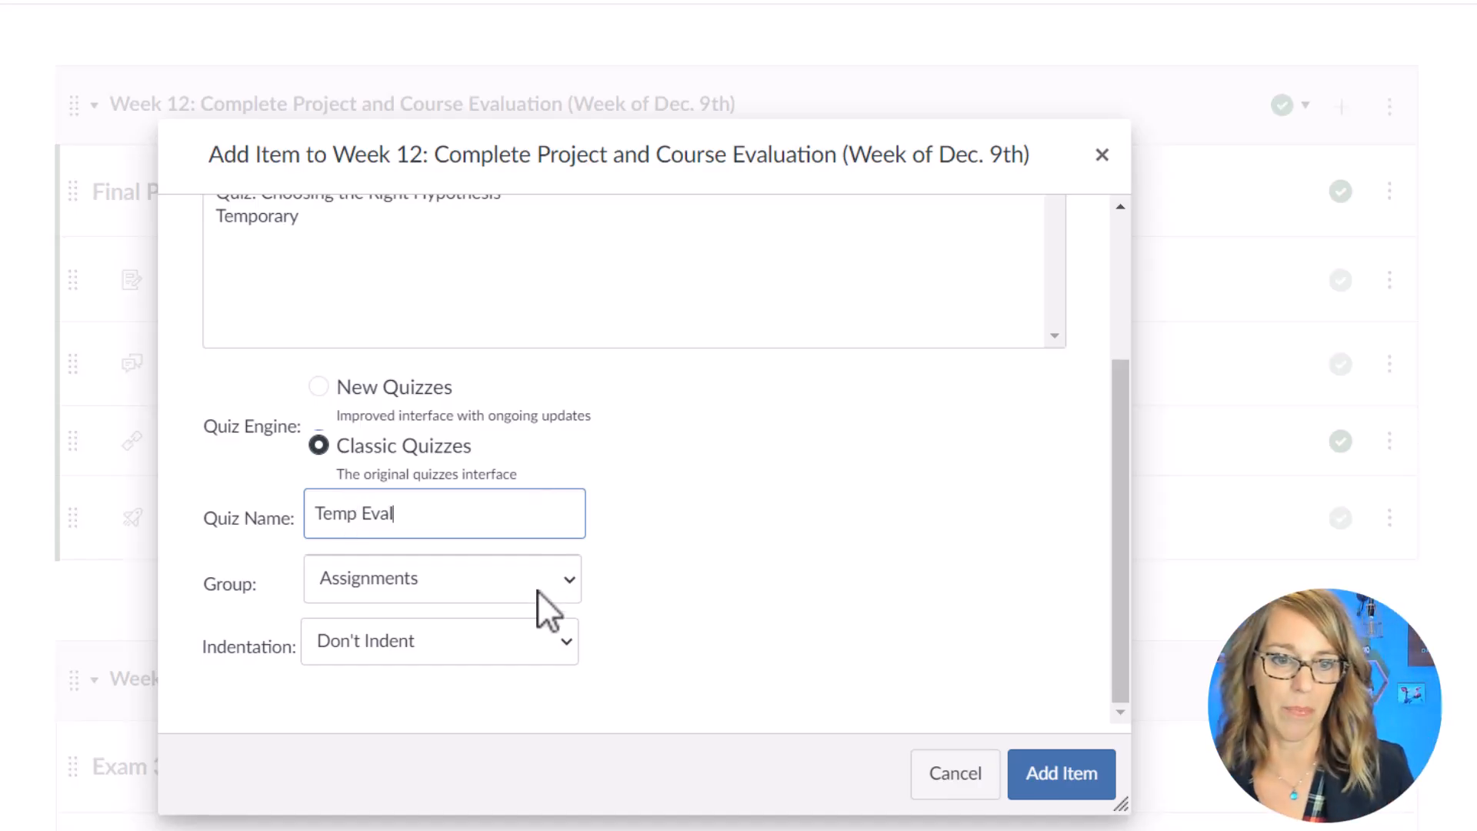
Step: Assign the new quiz to the Participation group, indent it 1 level, and add it to the module
{"action": "left_click", "coordinate": [569, 580]}
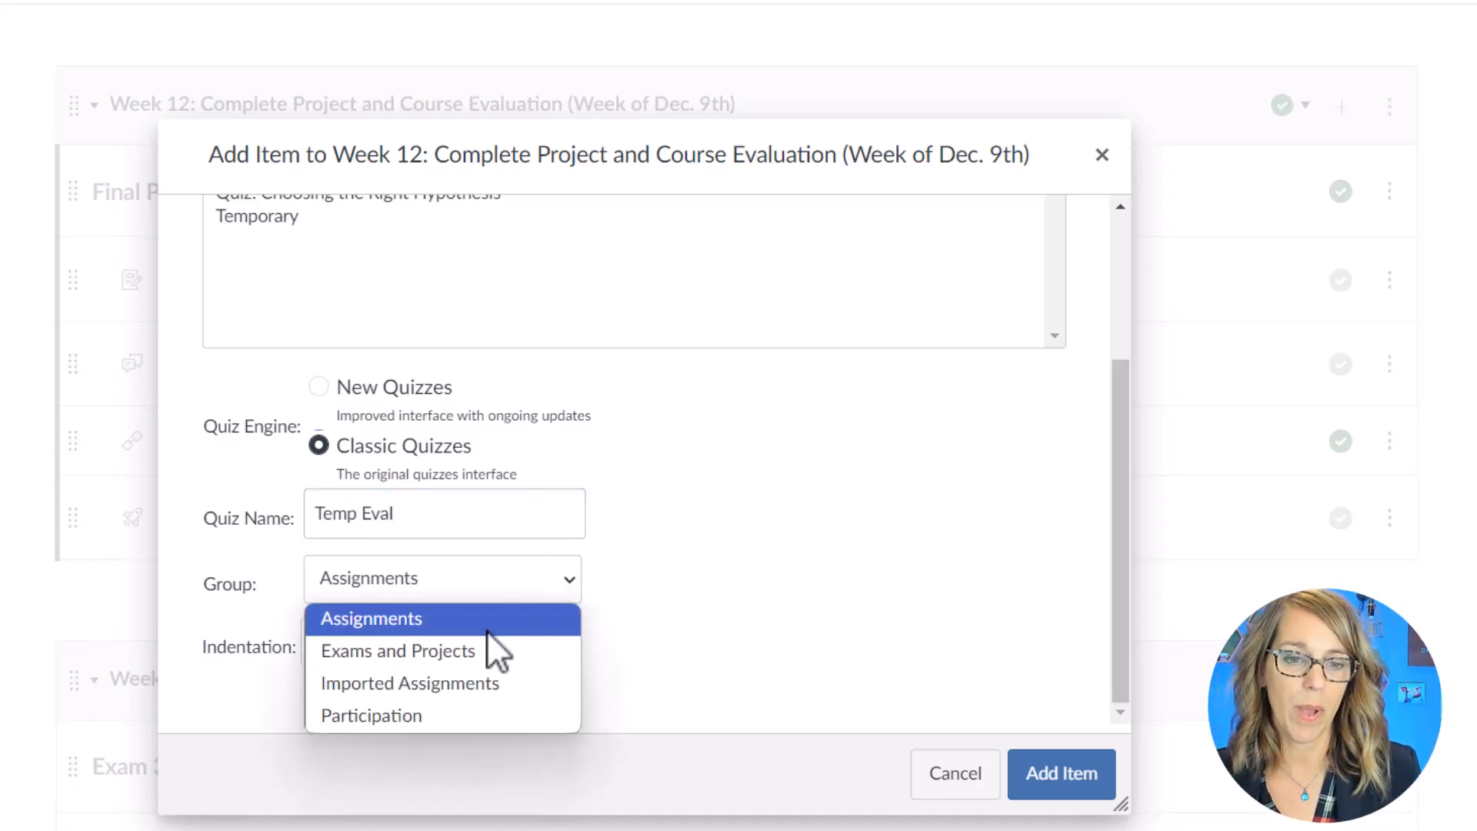
{"action": "left_click", "coordinate": [422, 717]}
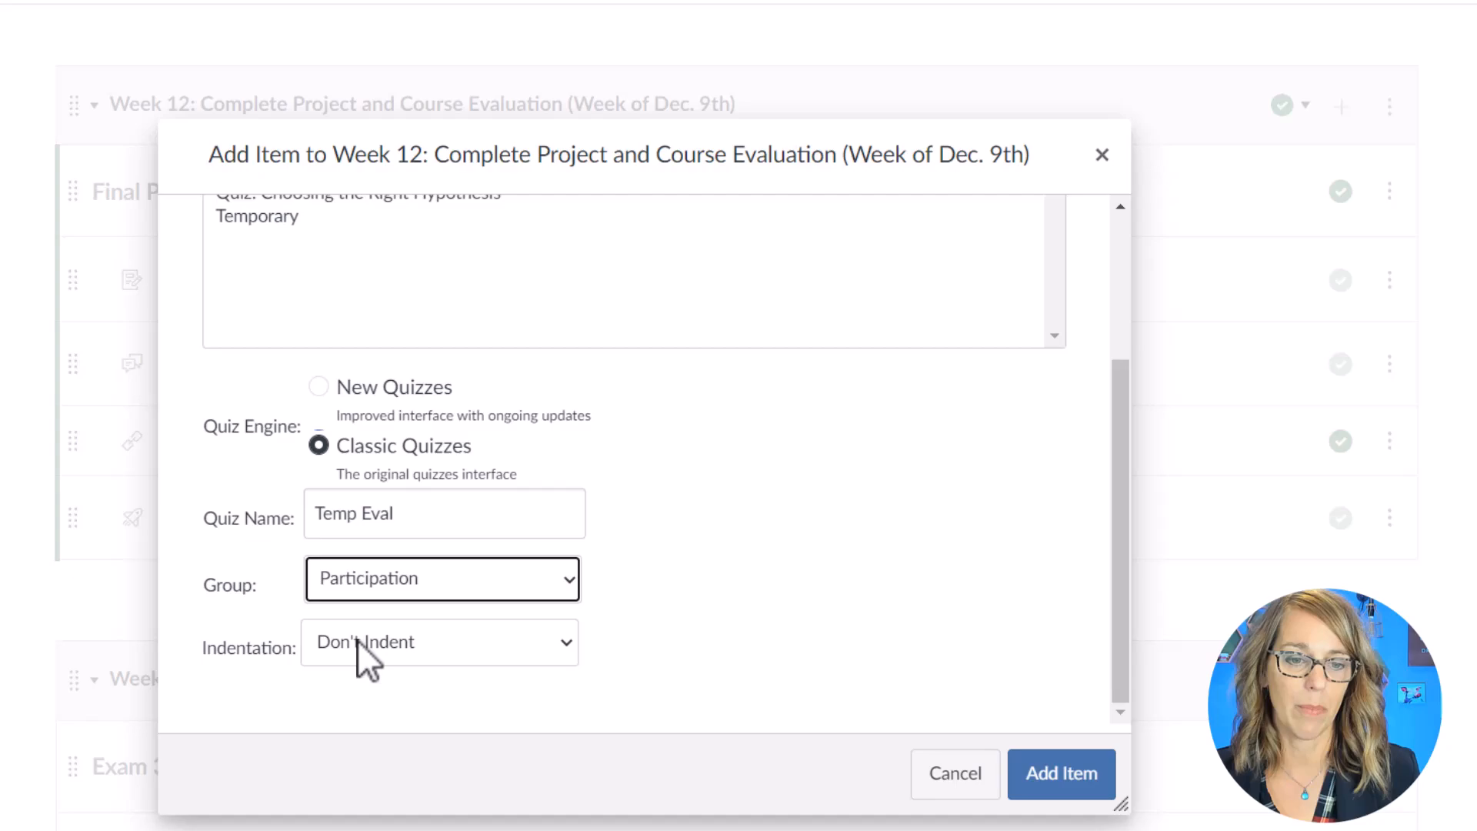
{"action": "left_click", "coordinate": [565, 643]}
{"action": "left_click", "coordinate": [436, 713]}
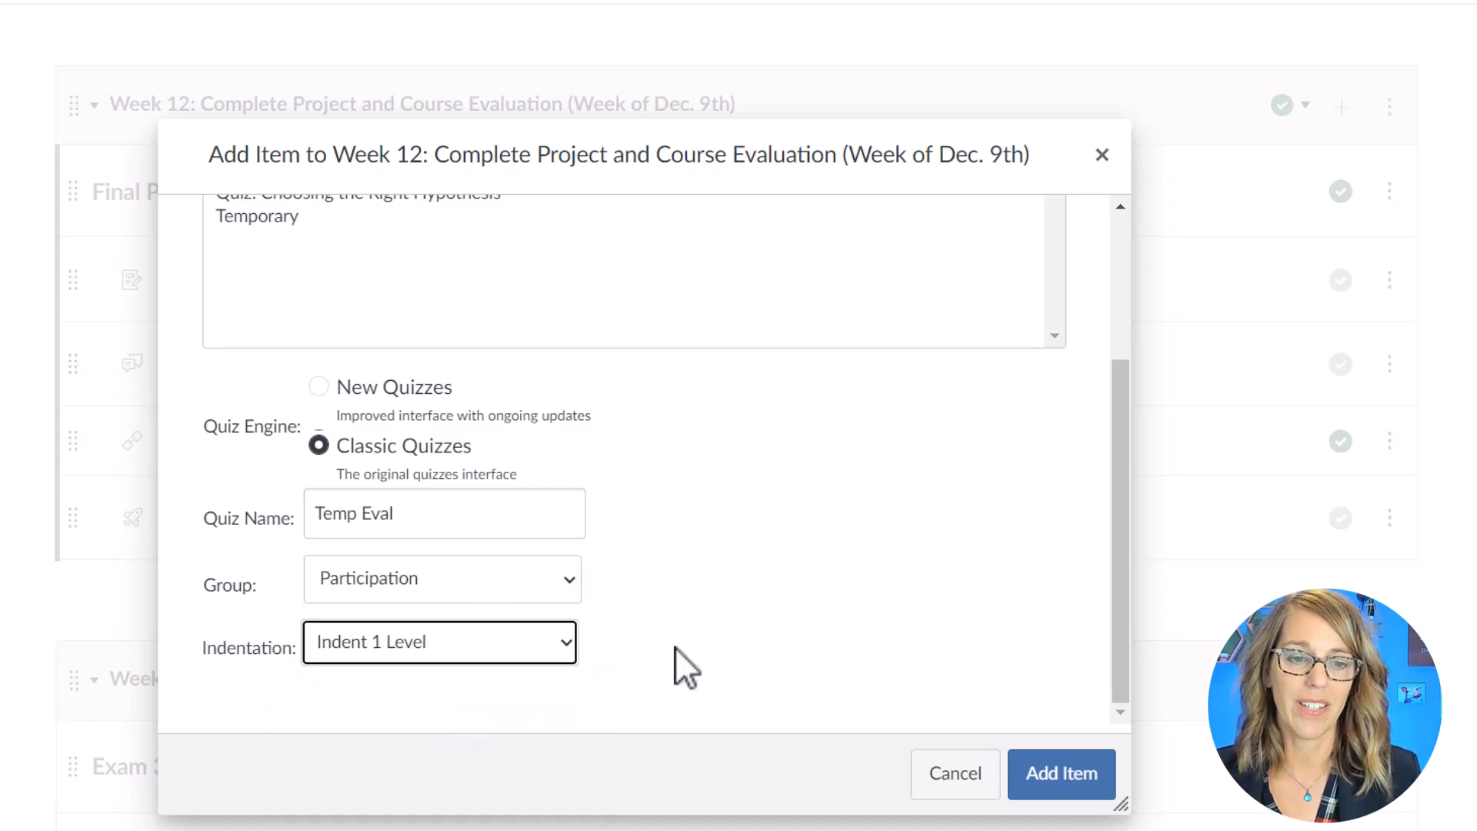
{"action": "left_click", "coordinate": [1063, 792]}
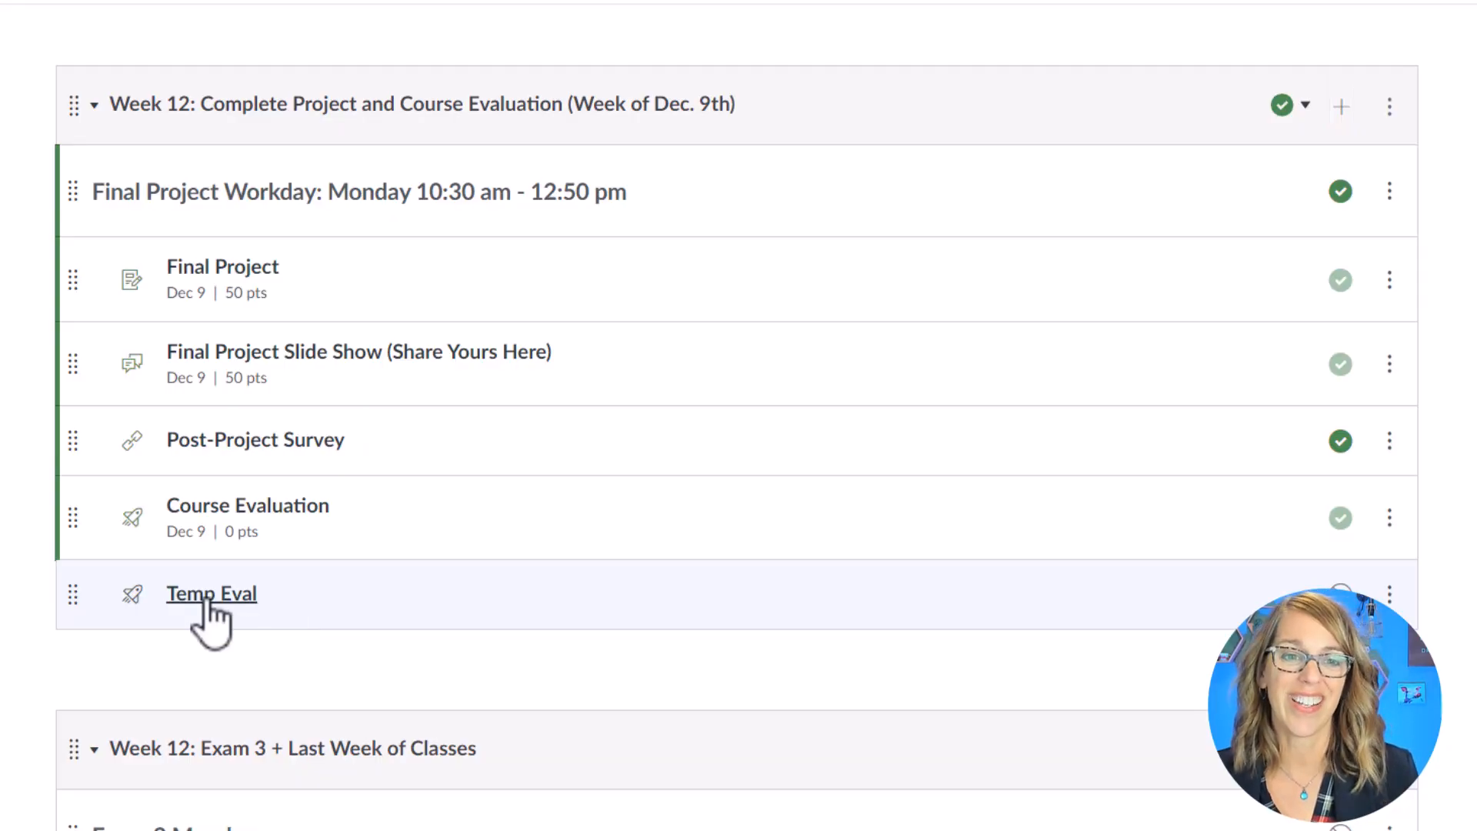
Step: Open the Temp Eval quiz for editing and set its quiz type to Graded Survey
{"action": "left_click", "coordinate": [209, 597]}
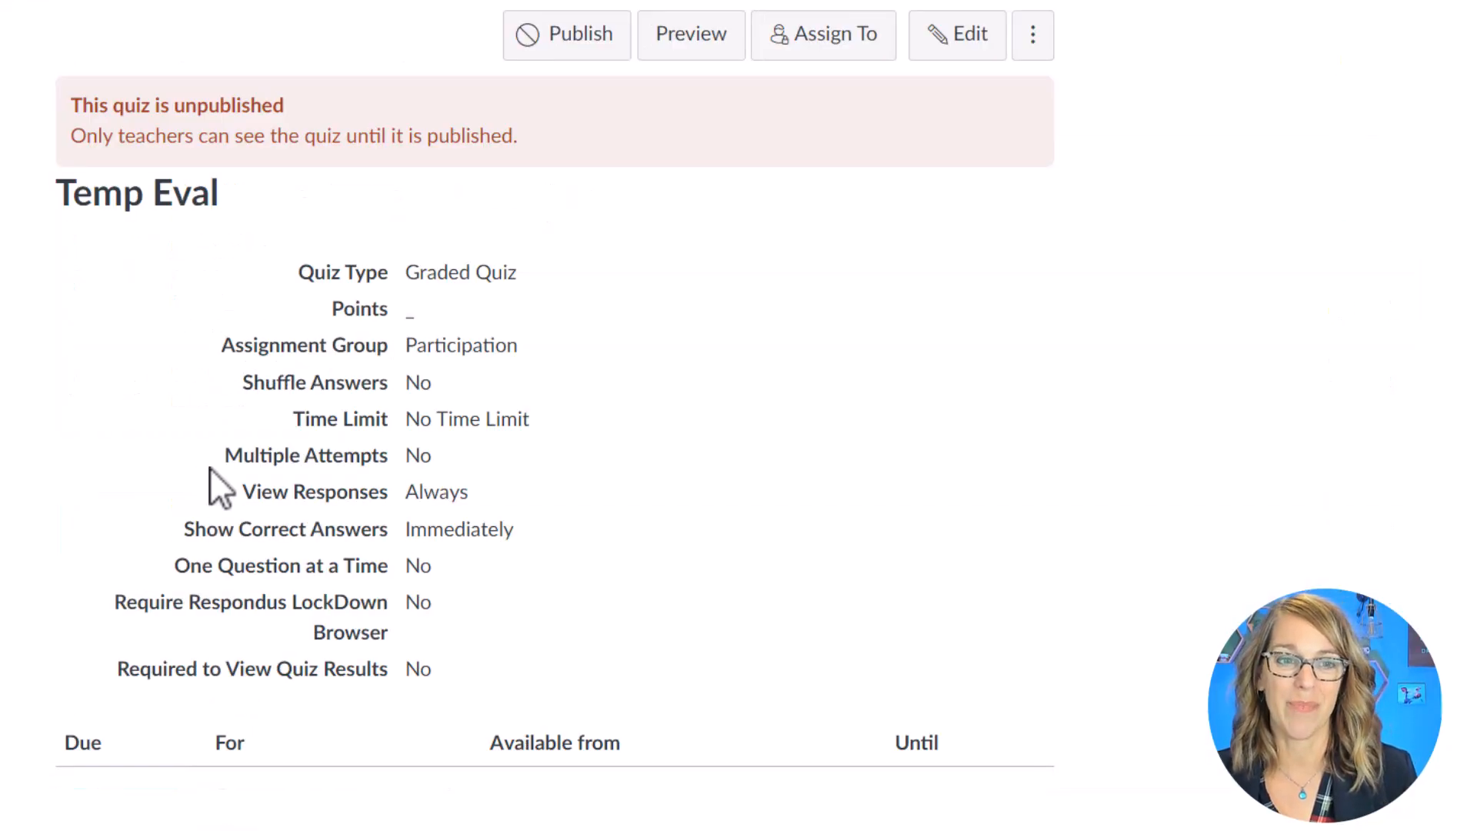
{"action": "left_click", "coordinate": [971, 38]}
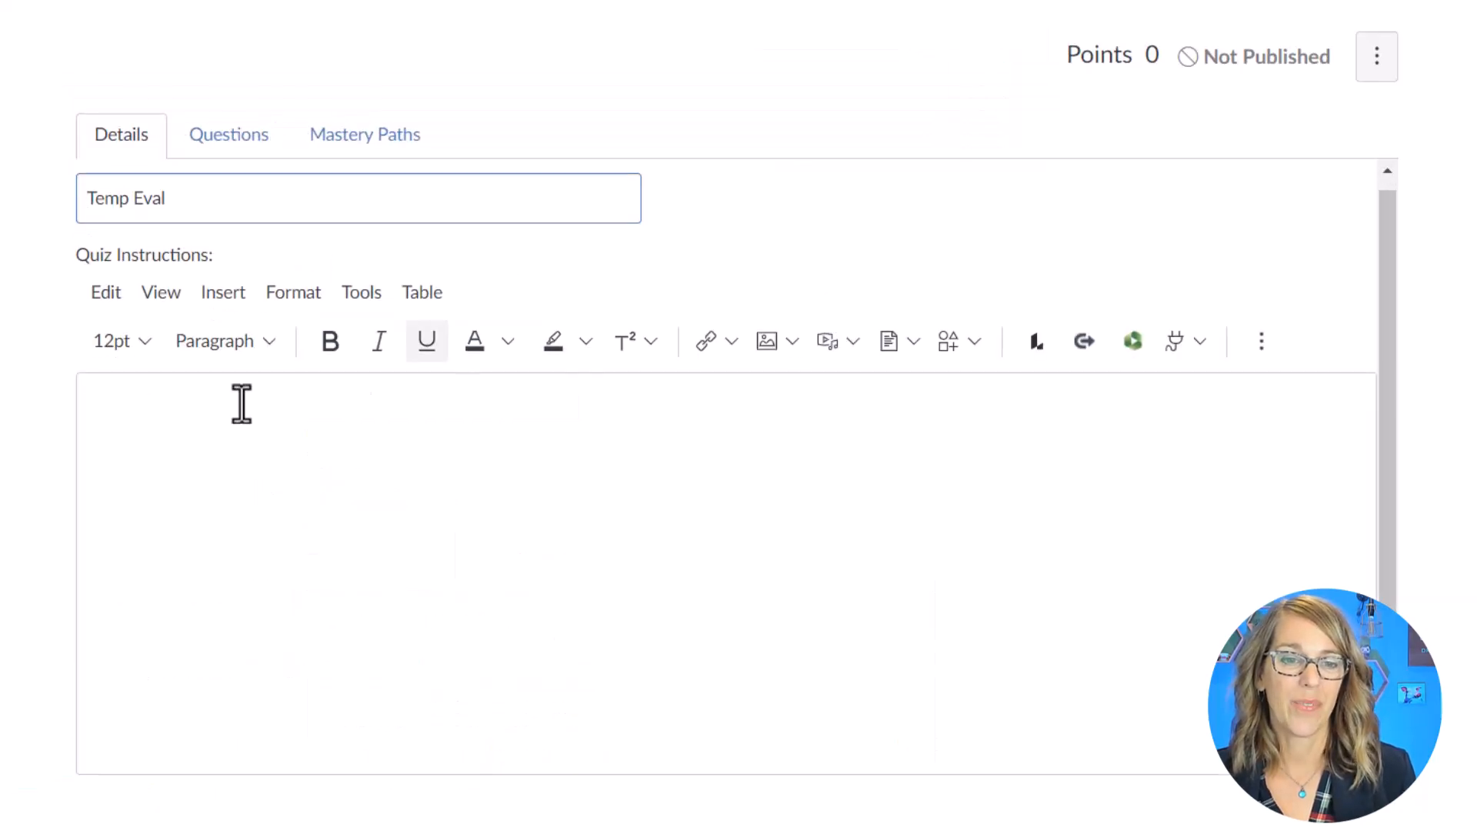
{"action": "left_click", "coordinate": [188, 431]}
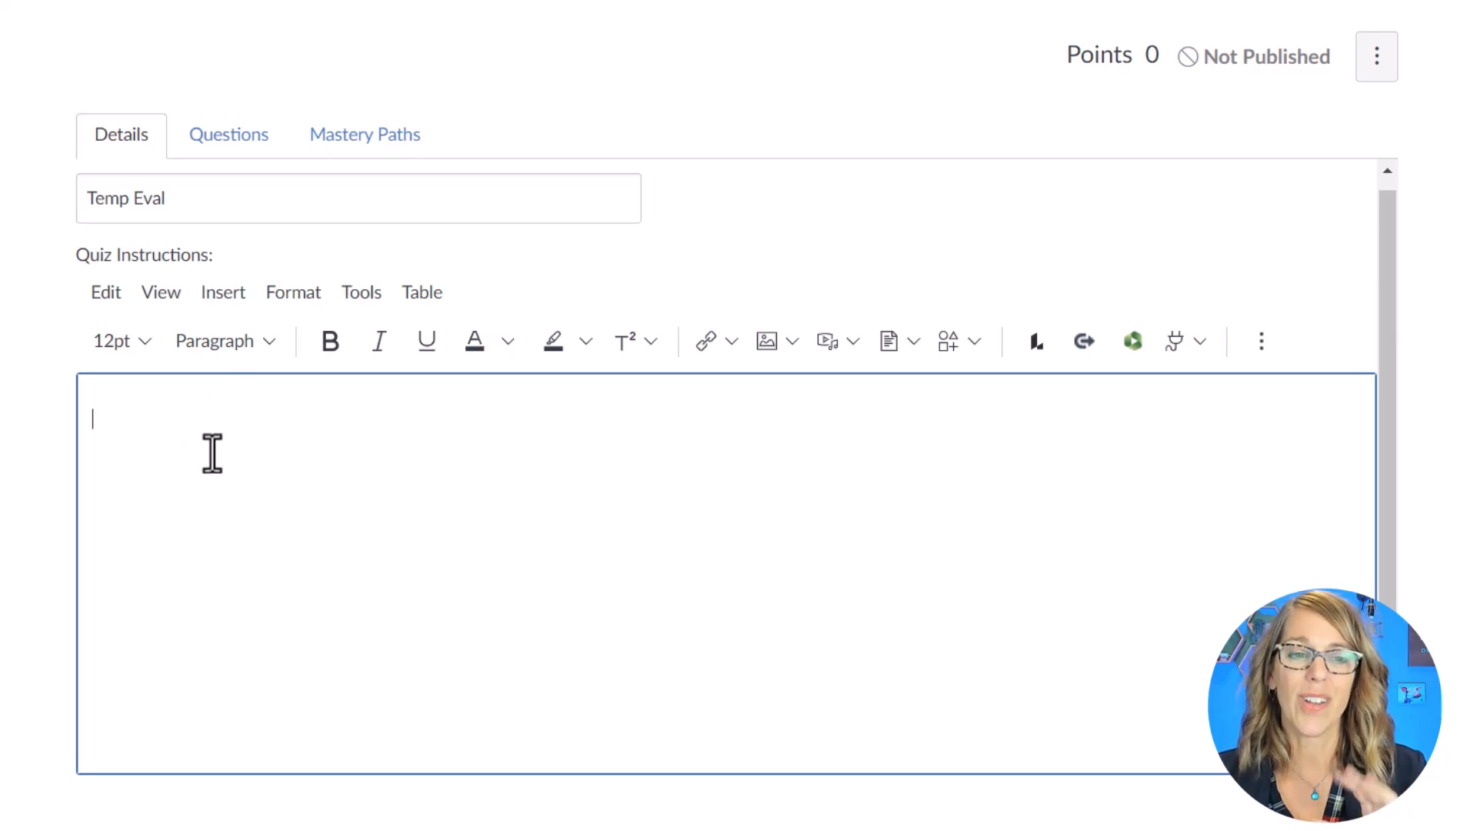
{"action": "scroll", "coordinate": [213, 454], "scroll_direction": "down", "scroll_amount": 3}
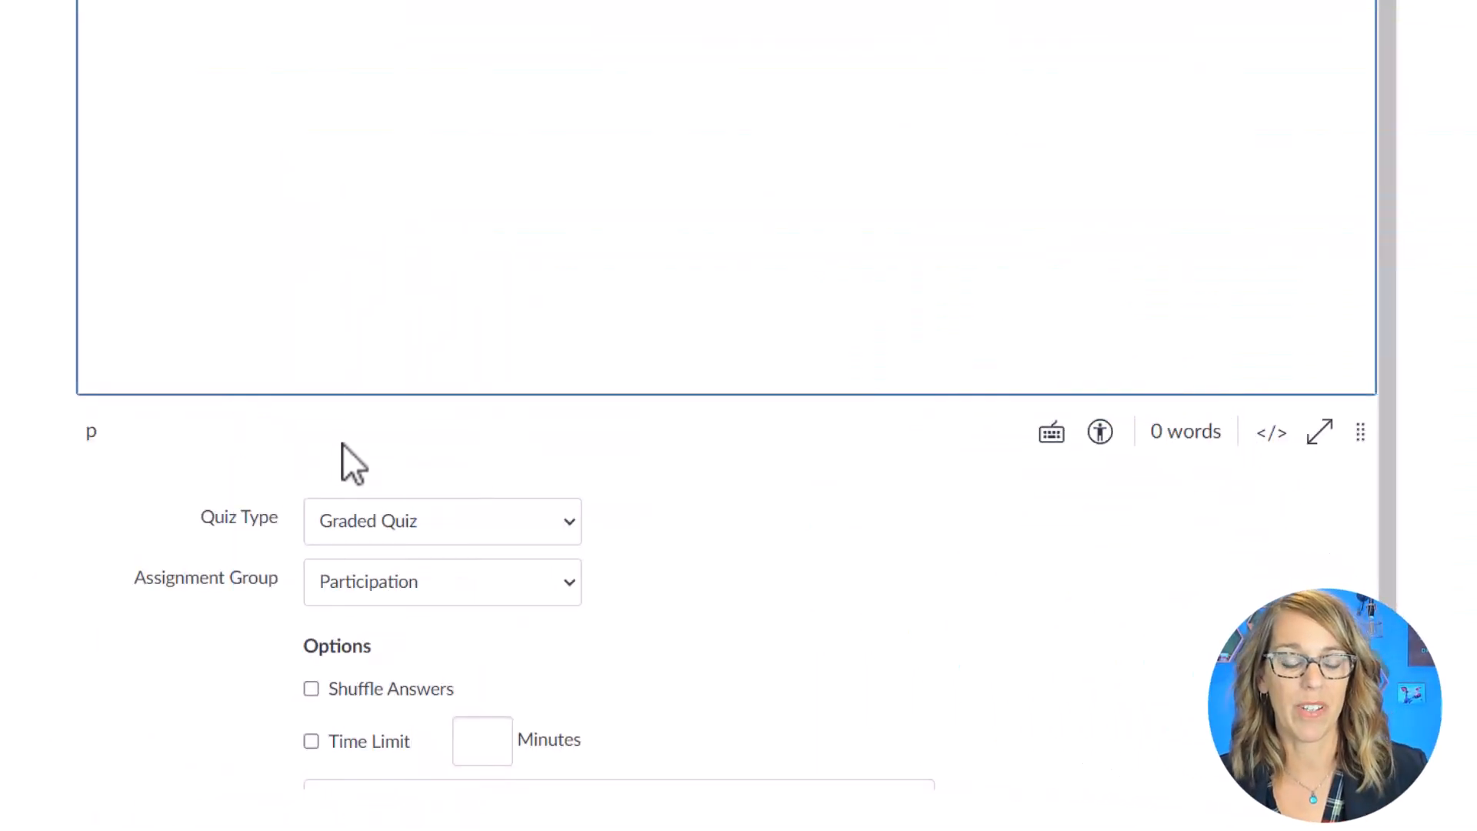
{"action": "left_click", "coordinate": [571, 520]}
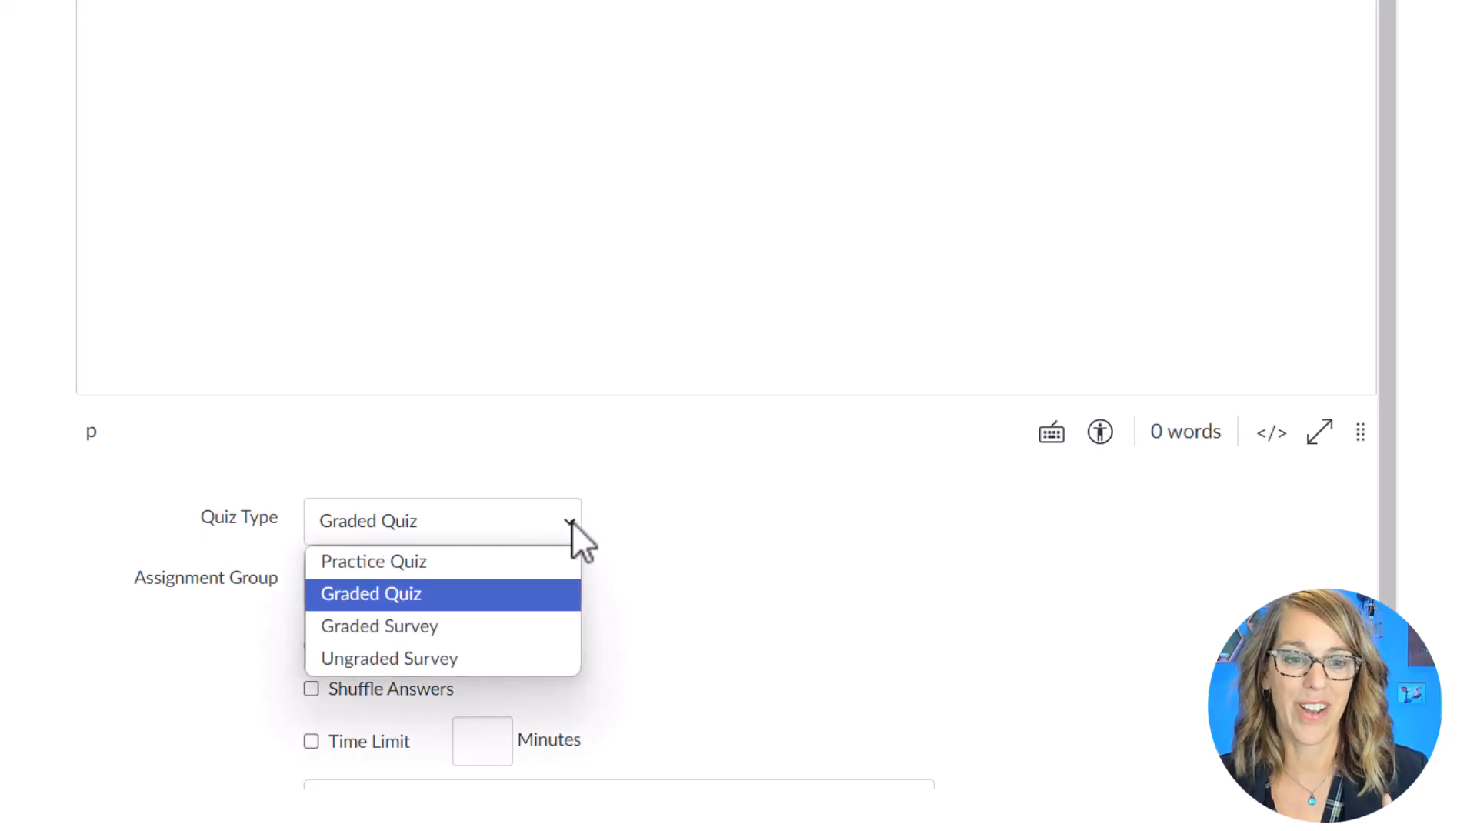
{"action": "left_click", "coordinate": [449, 633]}
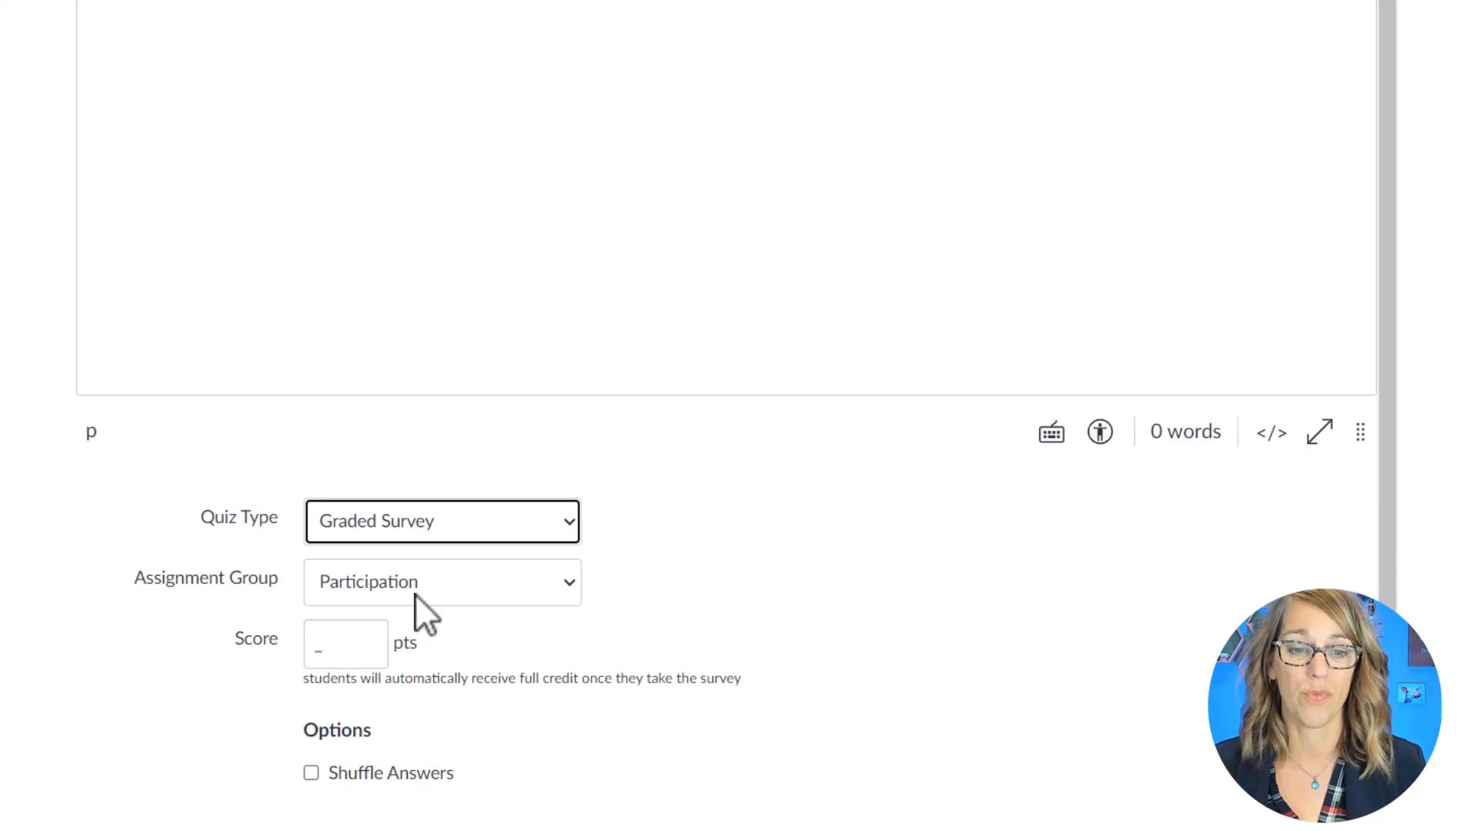
Step: Set the graded survey's score to 0 points
{"action": "scroll", "coordinate": [698, 670], "scroll_direction": "down", "scroll_amount": 3}
{"action": "left_click", "coordinate": [365, 397]}
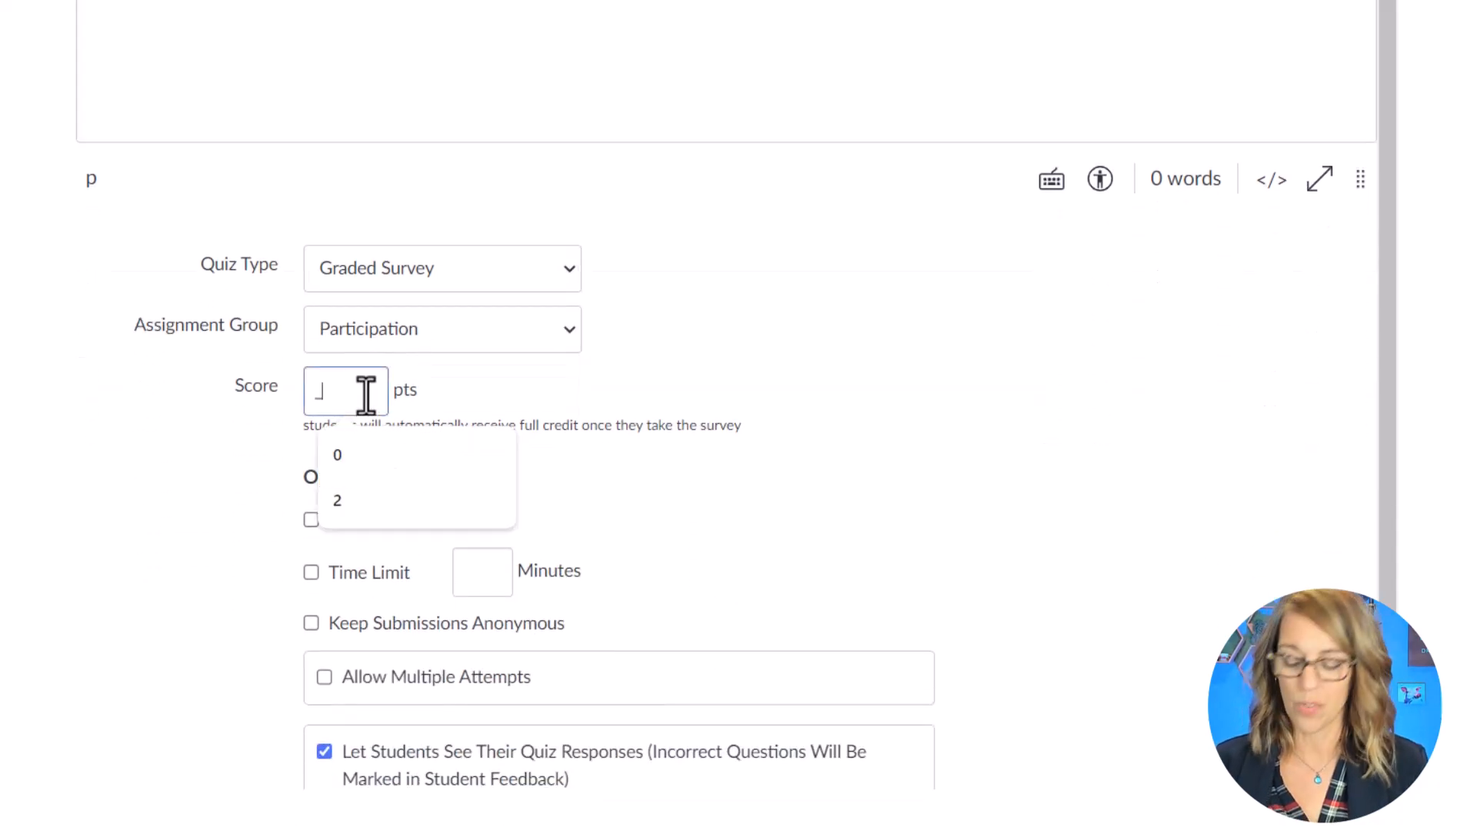
{"action": "type", "text": "0"}
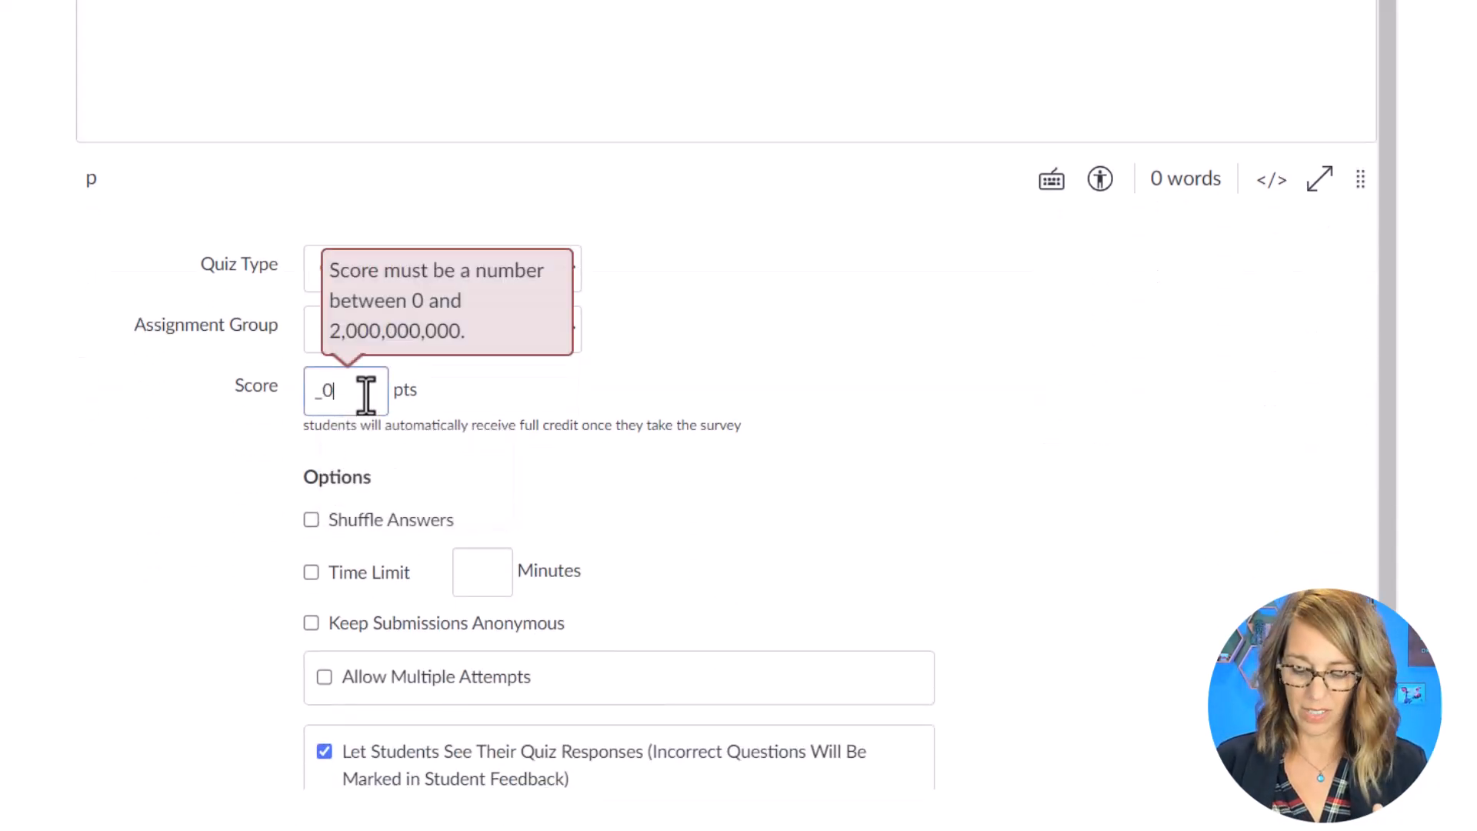
{"action": "key", "text": "BackSpace"}
{"action": "key", "text": "BackSpace"}
{"action": "type", "text": "0"}
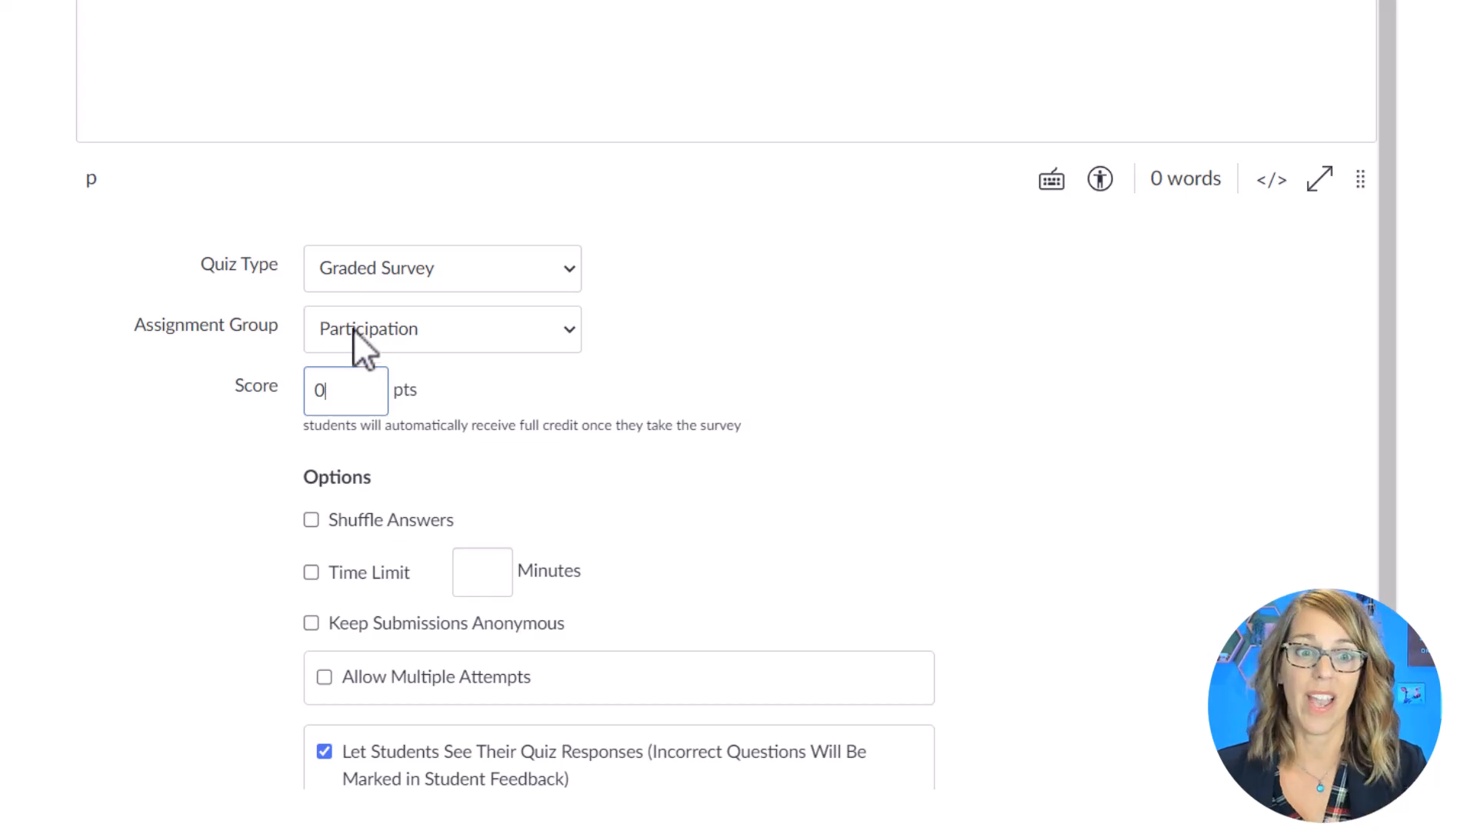
Step: Turn off letting students see their quiz responses in the survey options
{"action": "scroll", "coordinate": [617, 510], "scroll_direction": "down", "scroll_amount": 3}
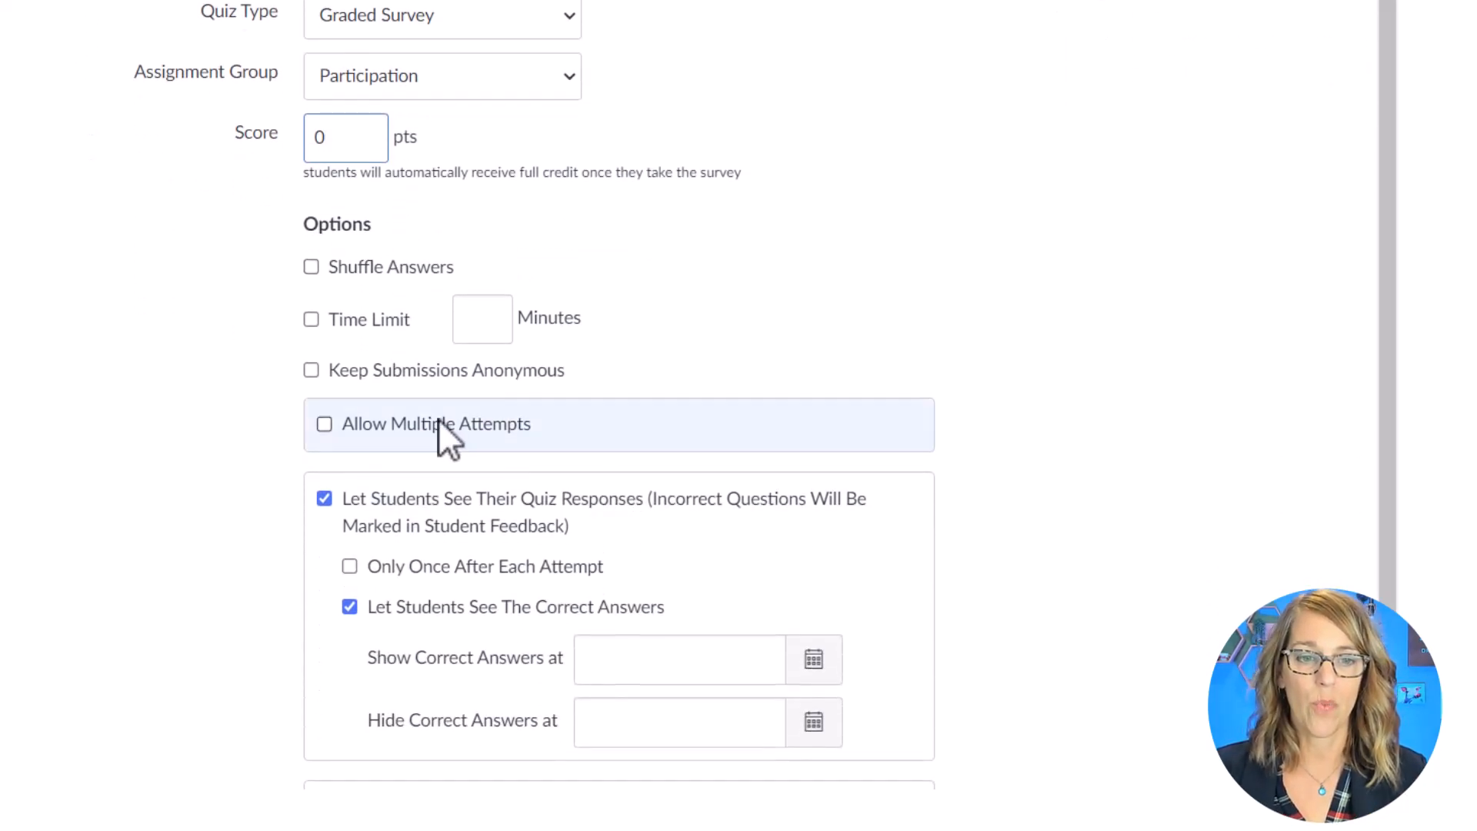
{"action": "left_click", "coordinate": [324, 500]}
{"action": "scroll", "coordinate": [878, 465], "scroll_direction": "down", "scroll_amount": 3}
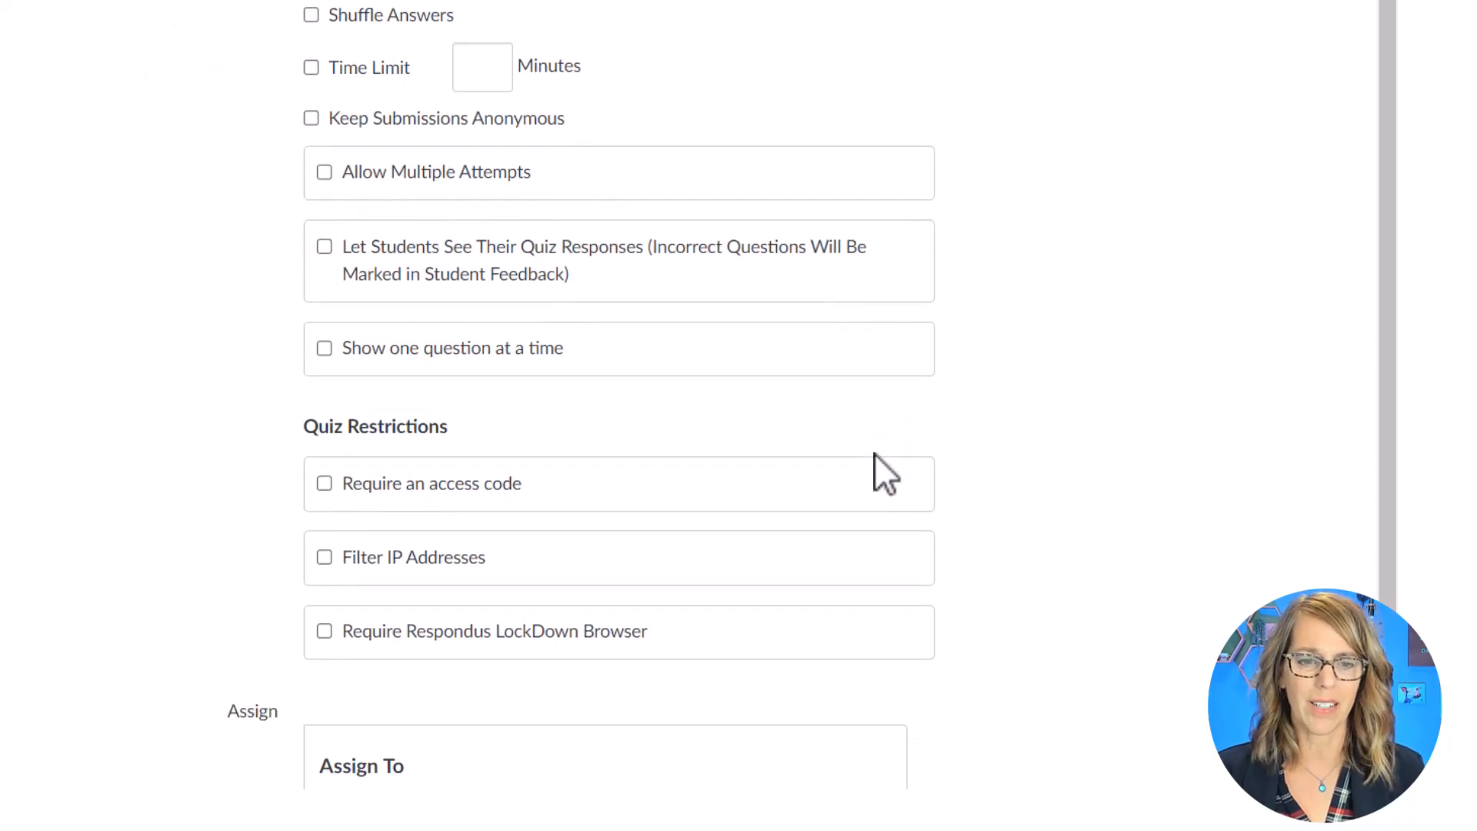
Step: Look at the due date calendar in the survey's Assign section without choosing a date, and save the quiz settings
{"action": "scroll", "coordinate": [874, 462], "scroll_direction": "down", "scroll_amount": 2}
{"action": "scroll", "coordinate": [948, 371], "scroll_direction": "down", "scroll_amount": 5}
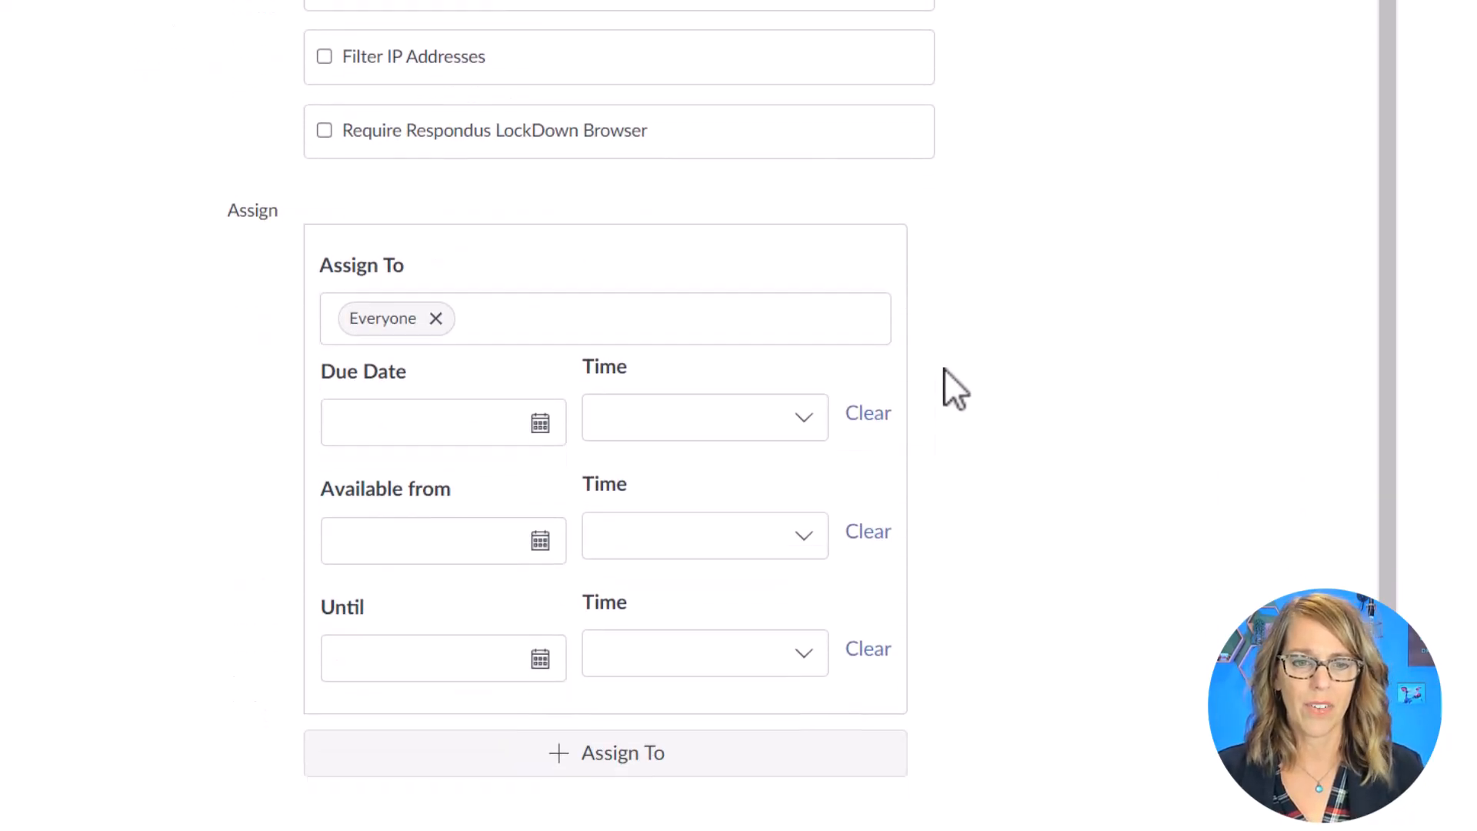
{"action": "left_click", "coordinate": [538, 418]}
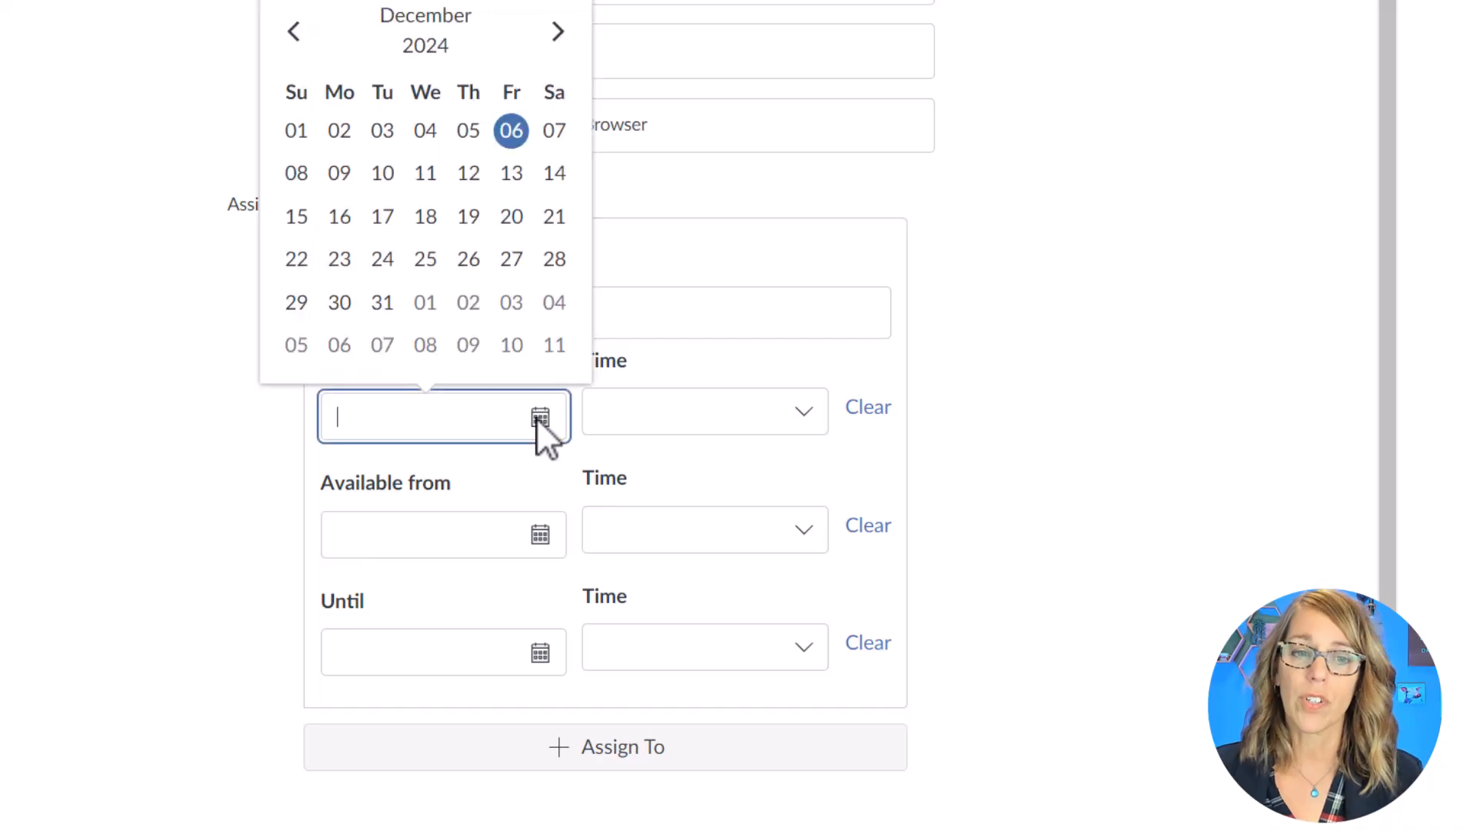
{"action": "left_click", "coordinate": [1224, 413]}
{"action": "scroll", "coordinate": [1220, 411], "scroll_direction": "down", "scroll_amount": 3}
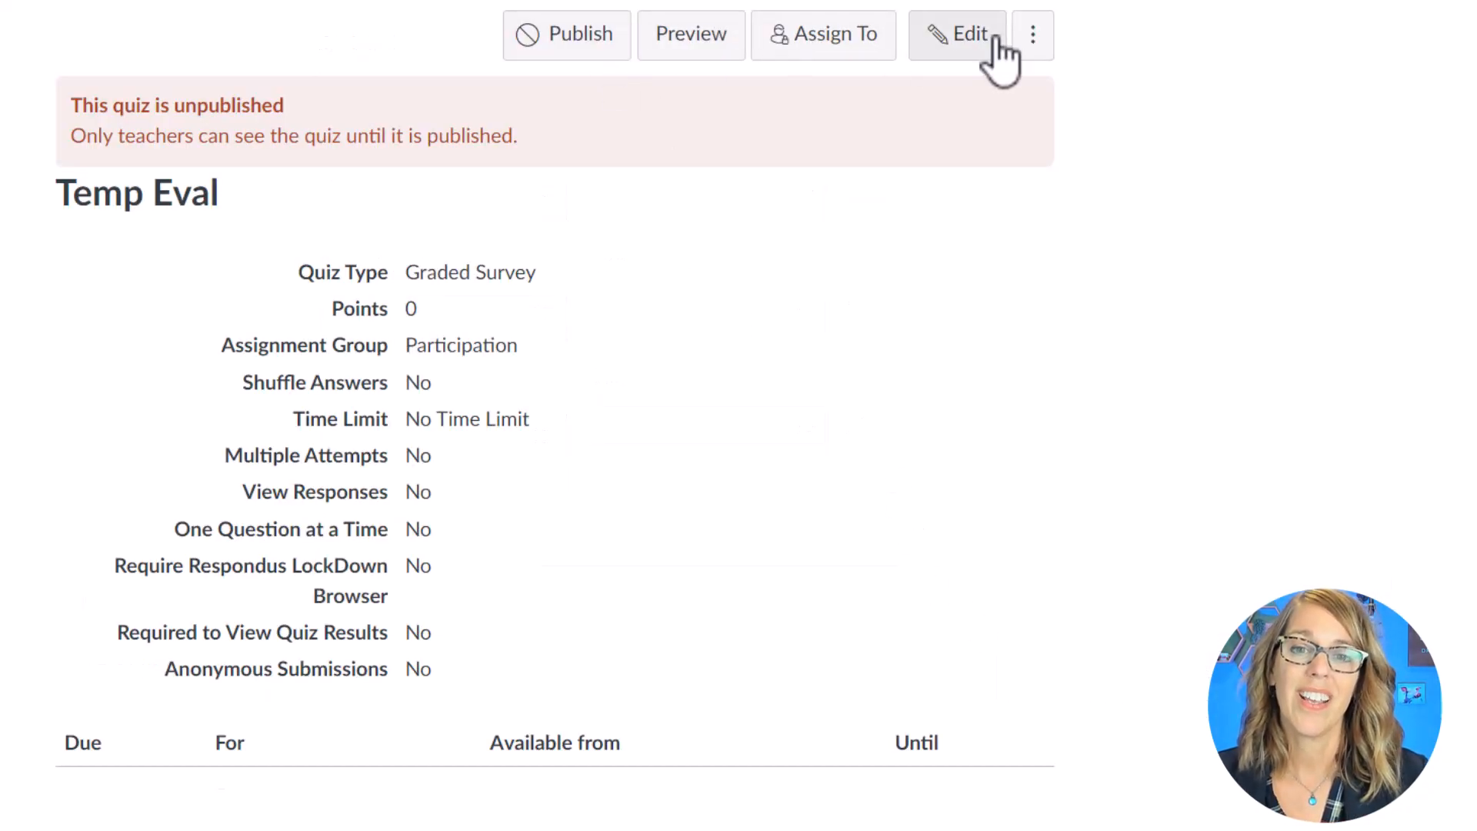
Step: Reopen the Temp Eval quiz for editing and add a new question of type Essay Question
{"action": "left_click", "coordinate": [987, 35]}
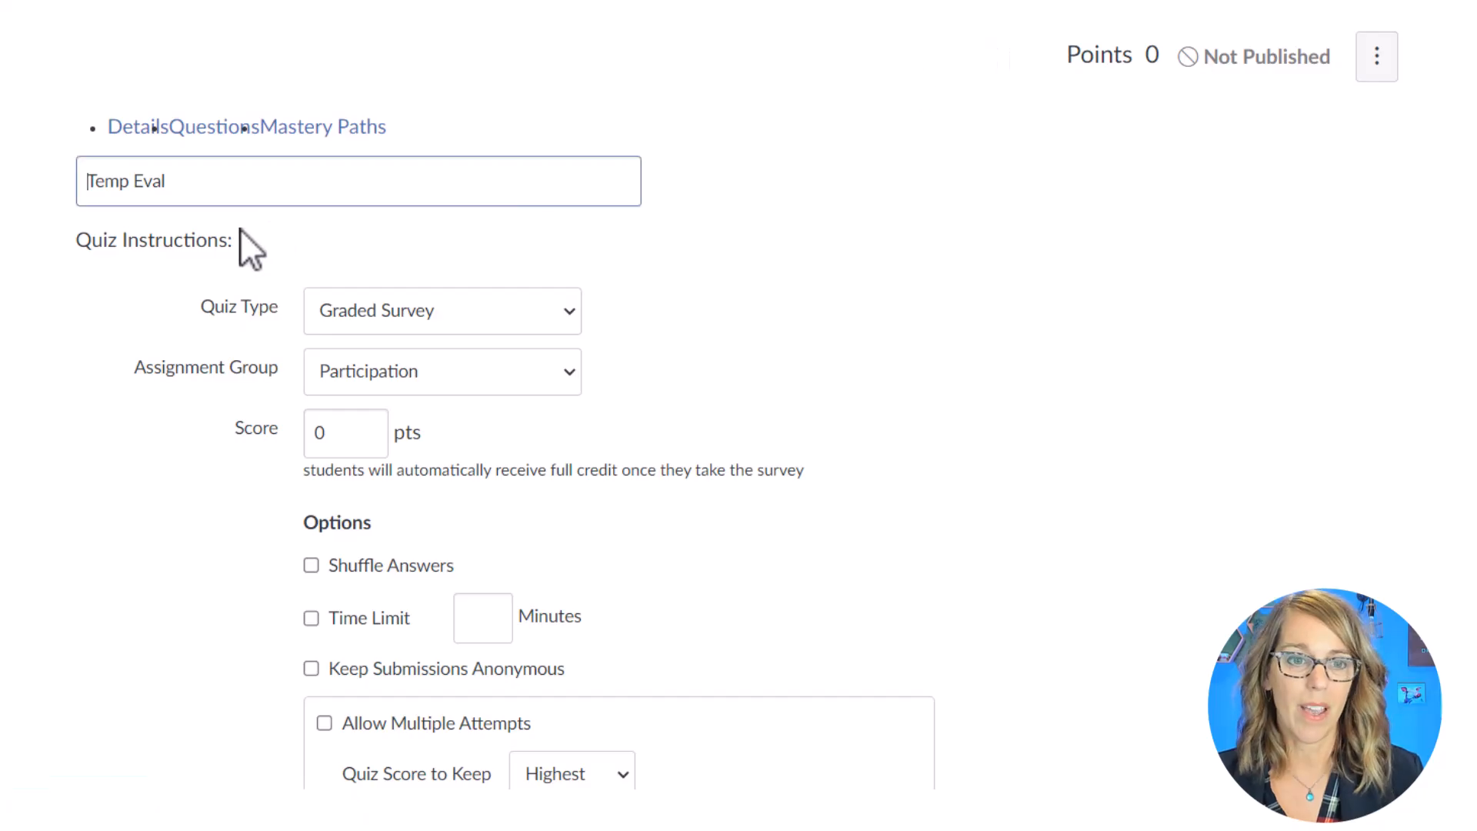
{"action": "left_click", "coordinate": [241, 146]}
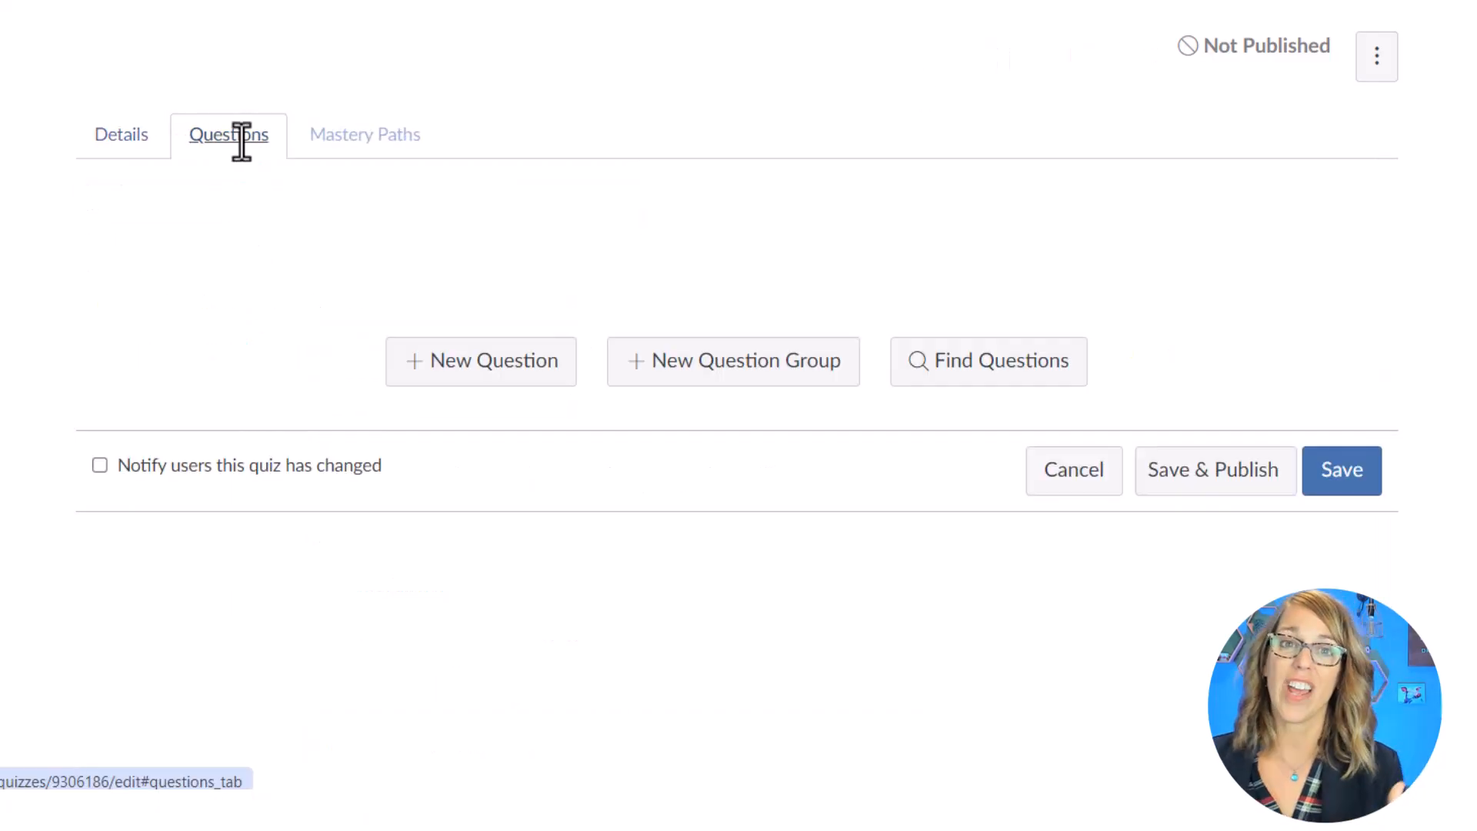
{"action": "left_click", "coordinate": [504, 361]}
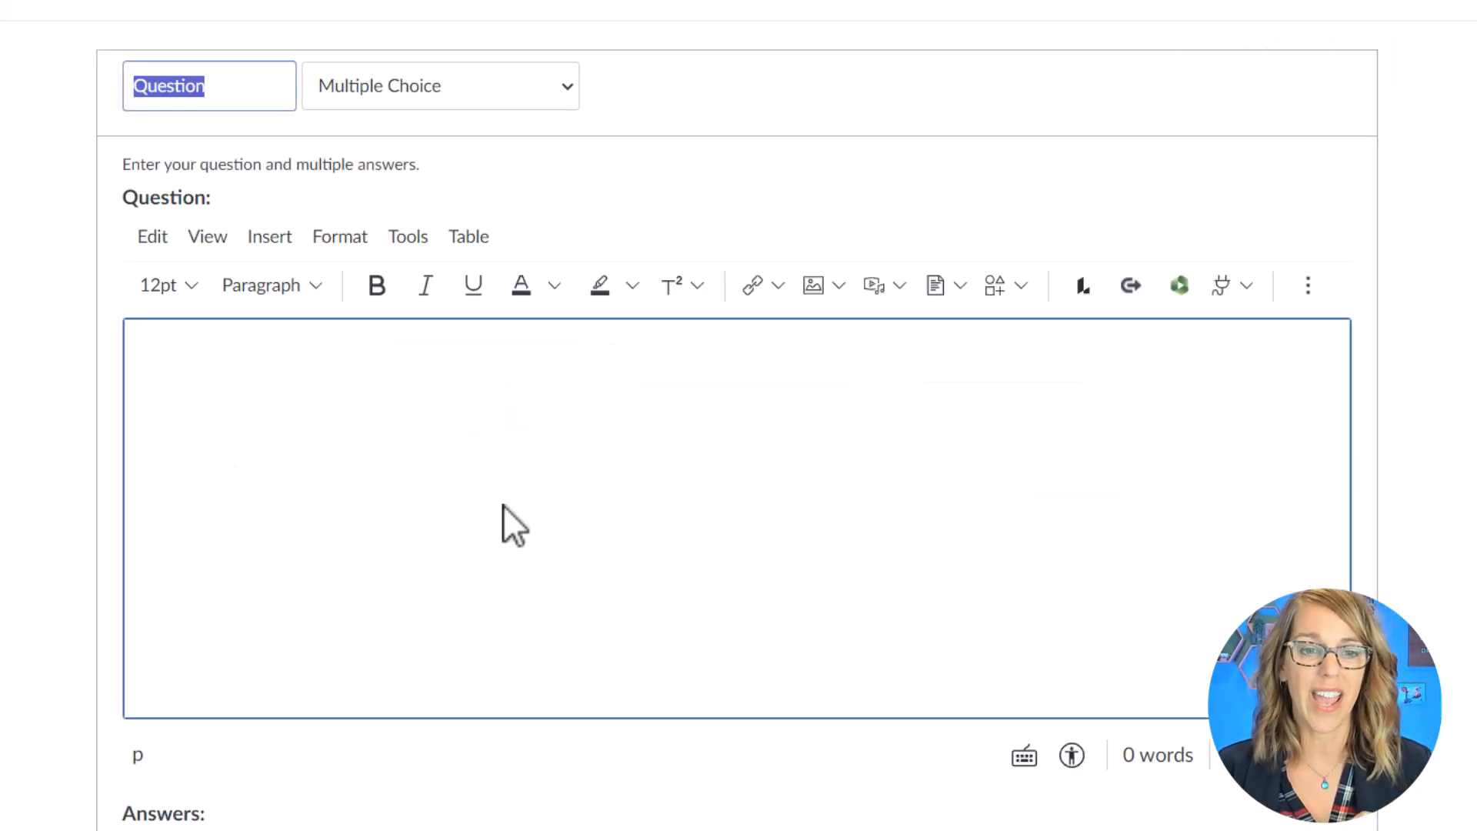
{"action": "left_click", "coordinate": [570, 91]}
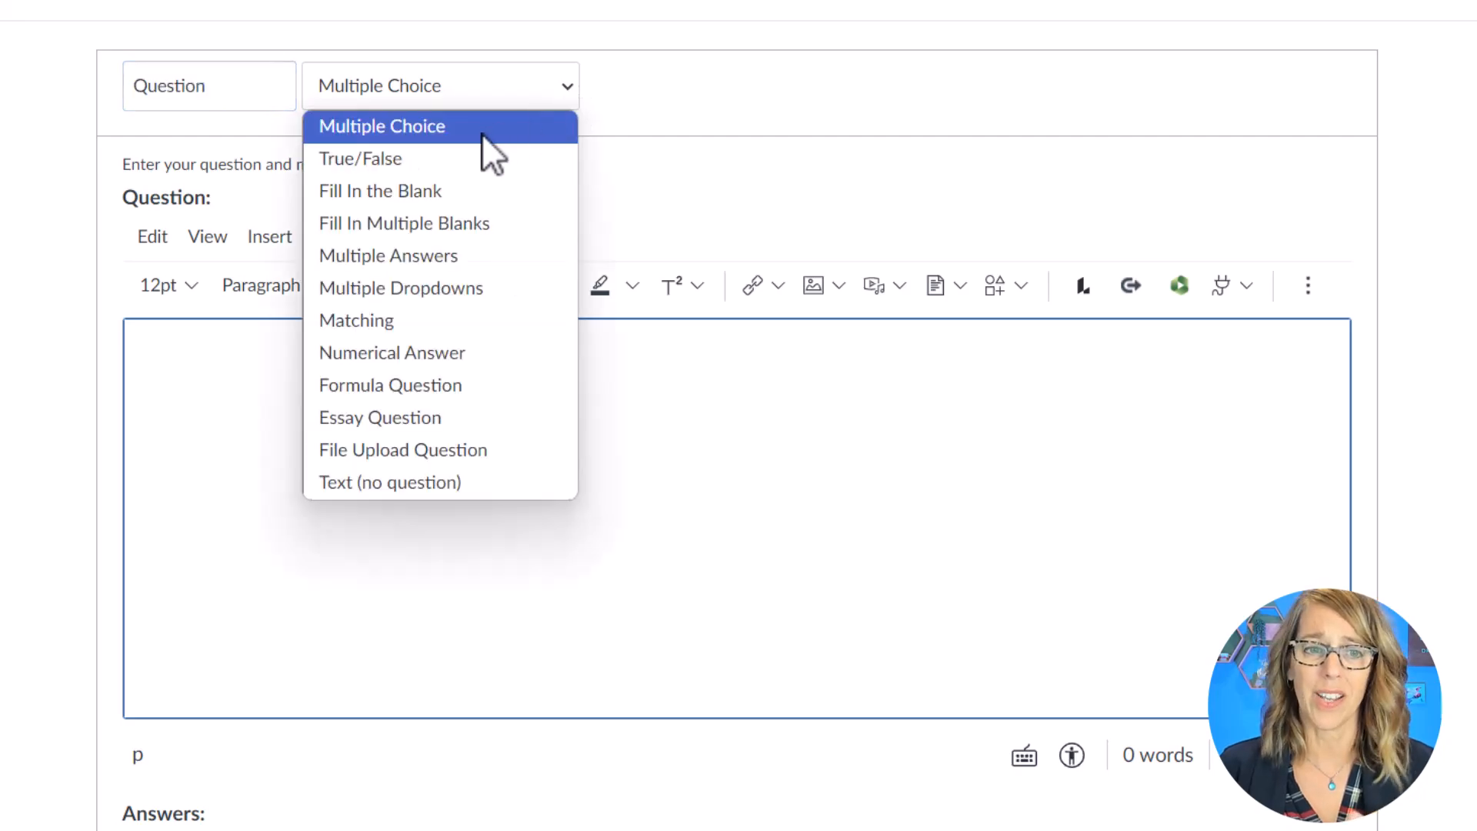
{"action": "left_click", "coordinate": [433, 416]}
Step: Enter the question text "How did the class go for you? Include examples of what worked well and what didn't." and update the question
{"action": "left_click", "coordinate": [207, 340]}
{"action": "type", "text": "How"}
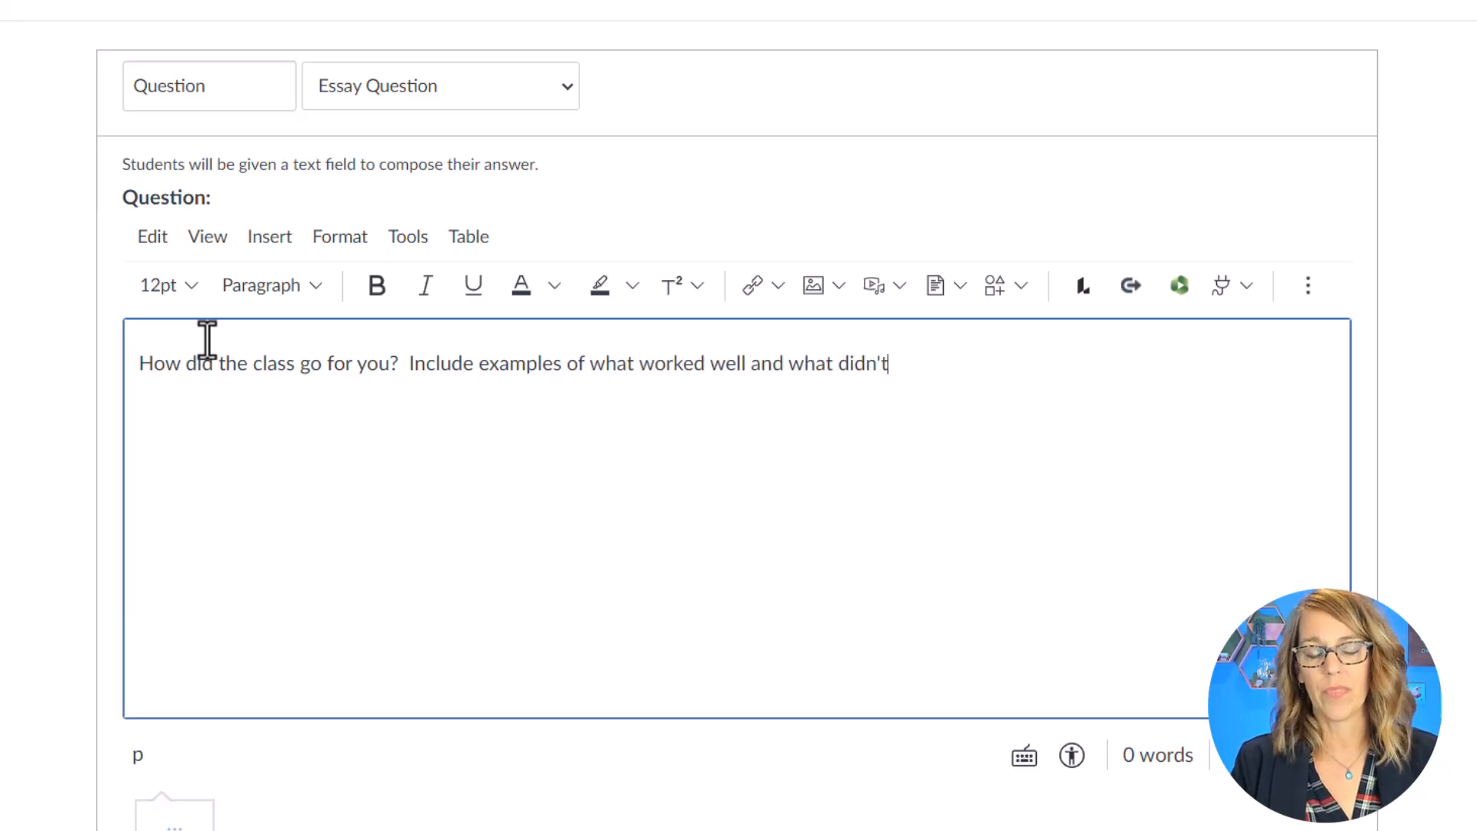
{"action": "type", "text": "."}
{"action": "scroll", "coordinate": [709, 676], "scroll_direction": "down", "scroll_amount": 3}
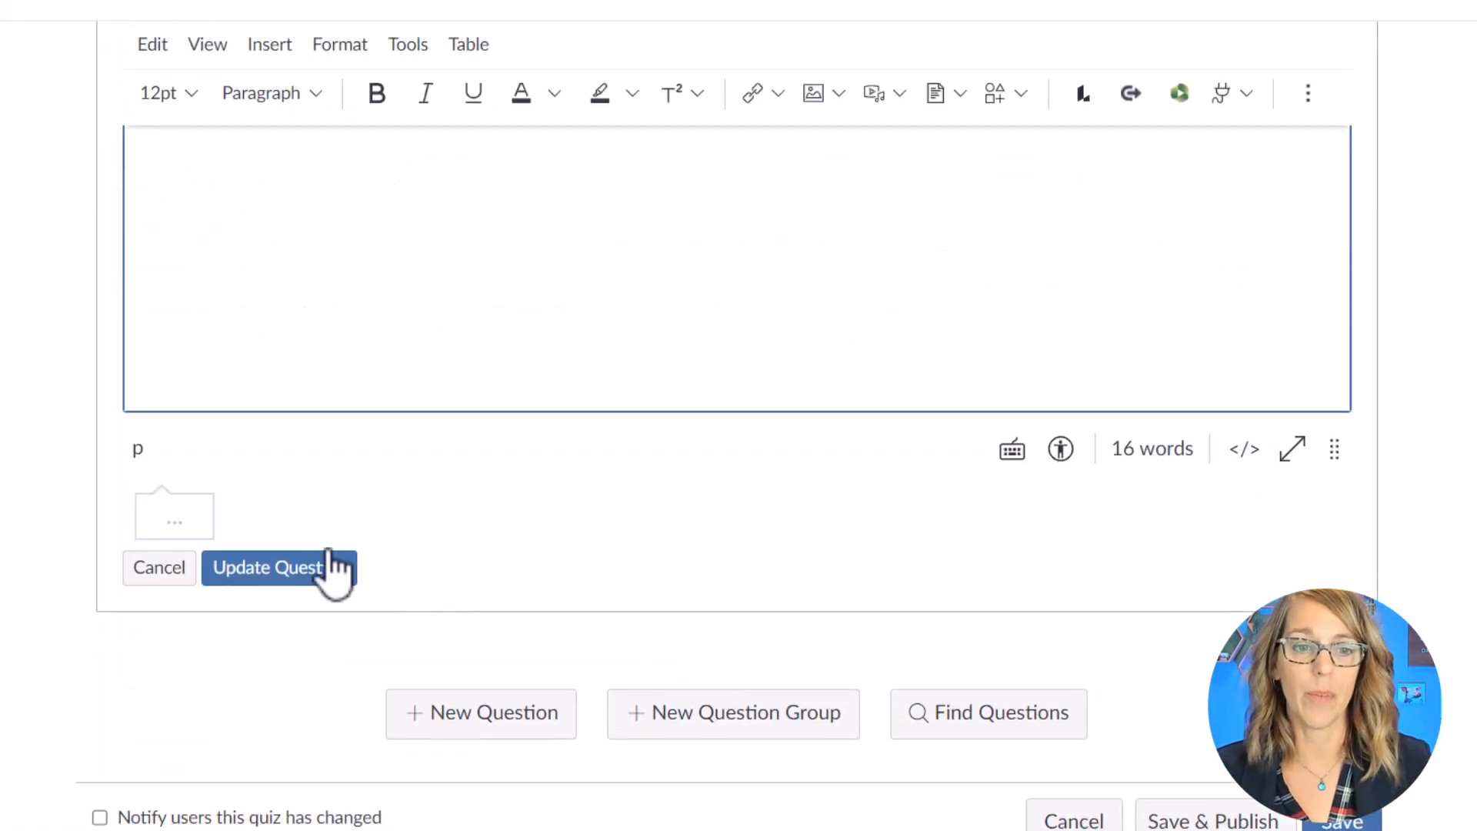
{"action": "left_click", "coordinate": [323, 569]}
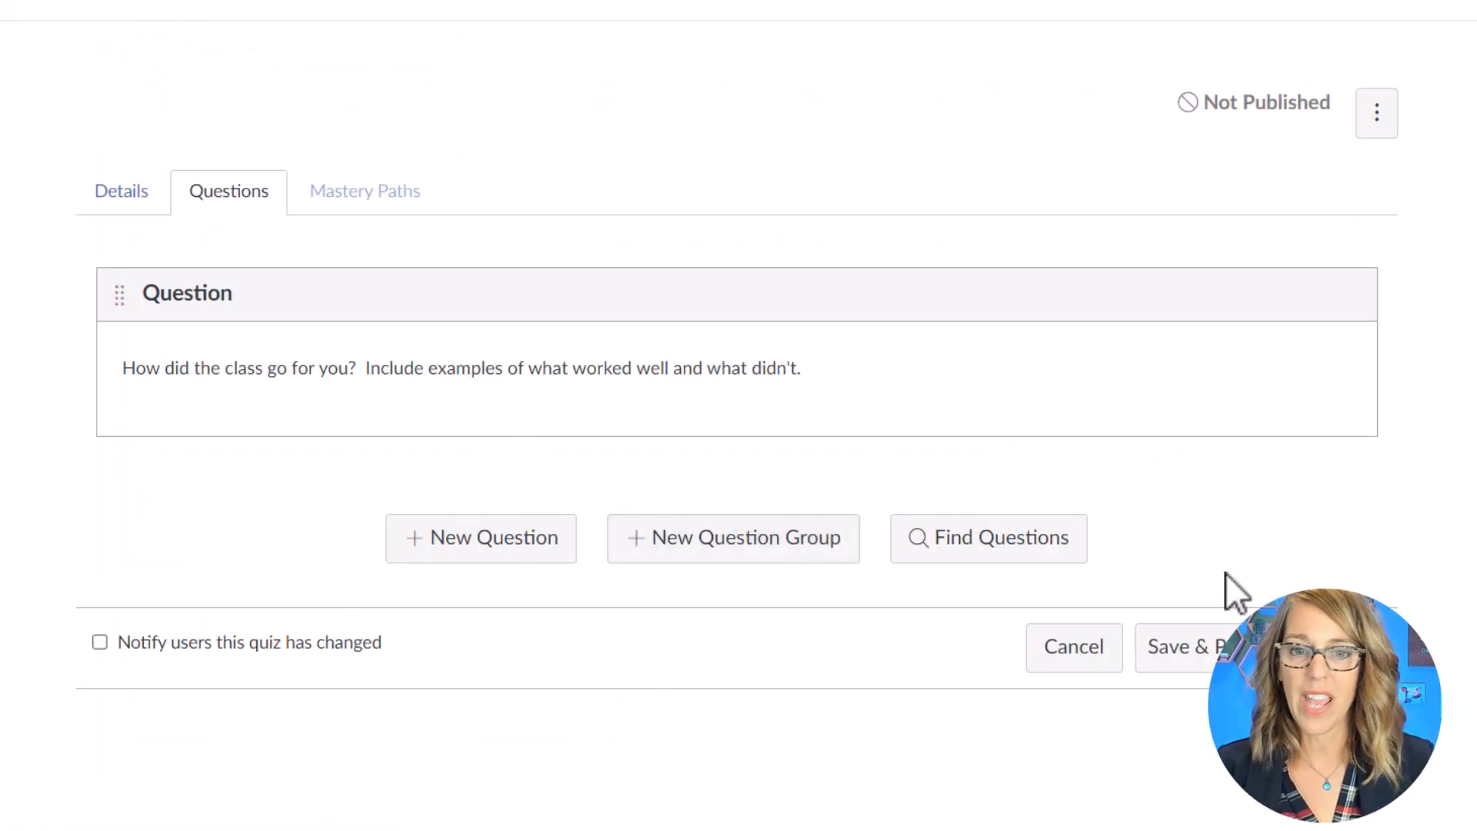
Step: Add the essay question "What suggestions do you have for me to improve the class for future students?" and save and publish the survey
{"action": "left_click", "coordinate": [521, 548]}
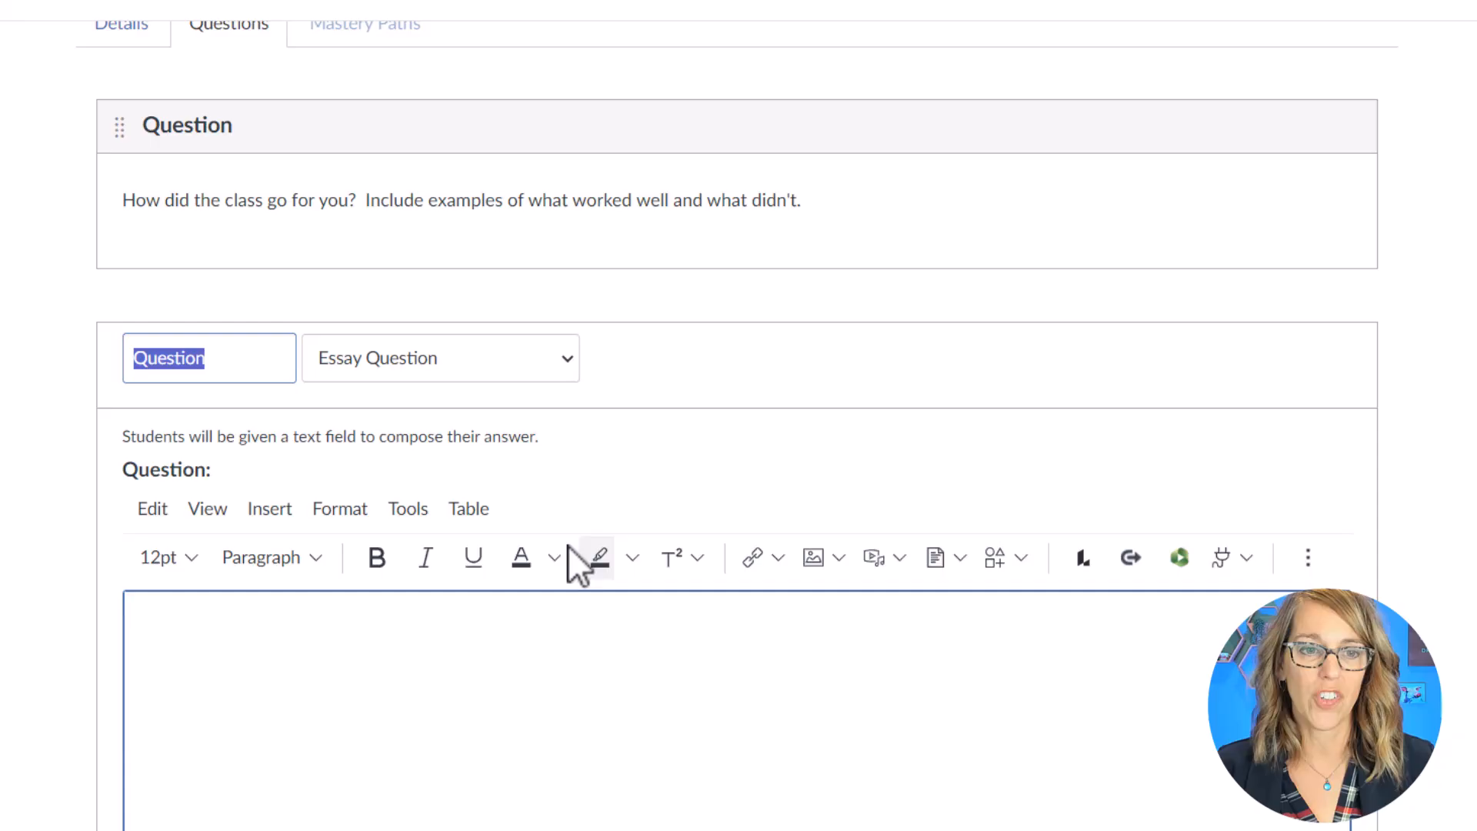
{"action": "left_click", "coordinate": [235, 627]}
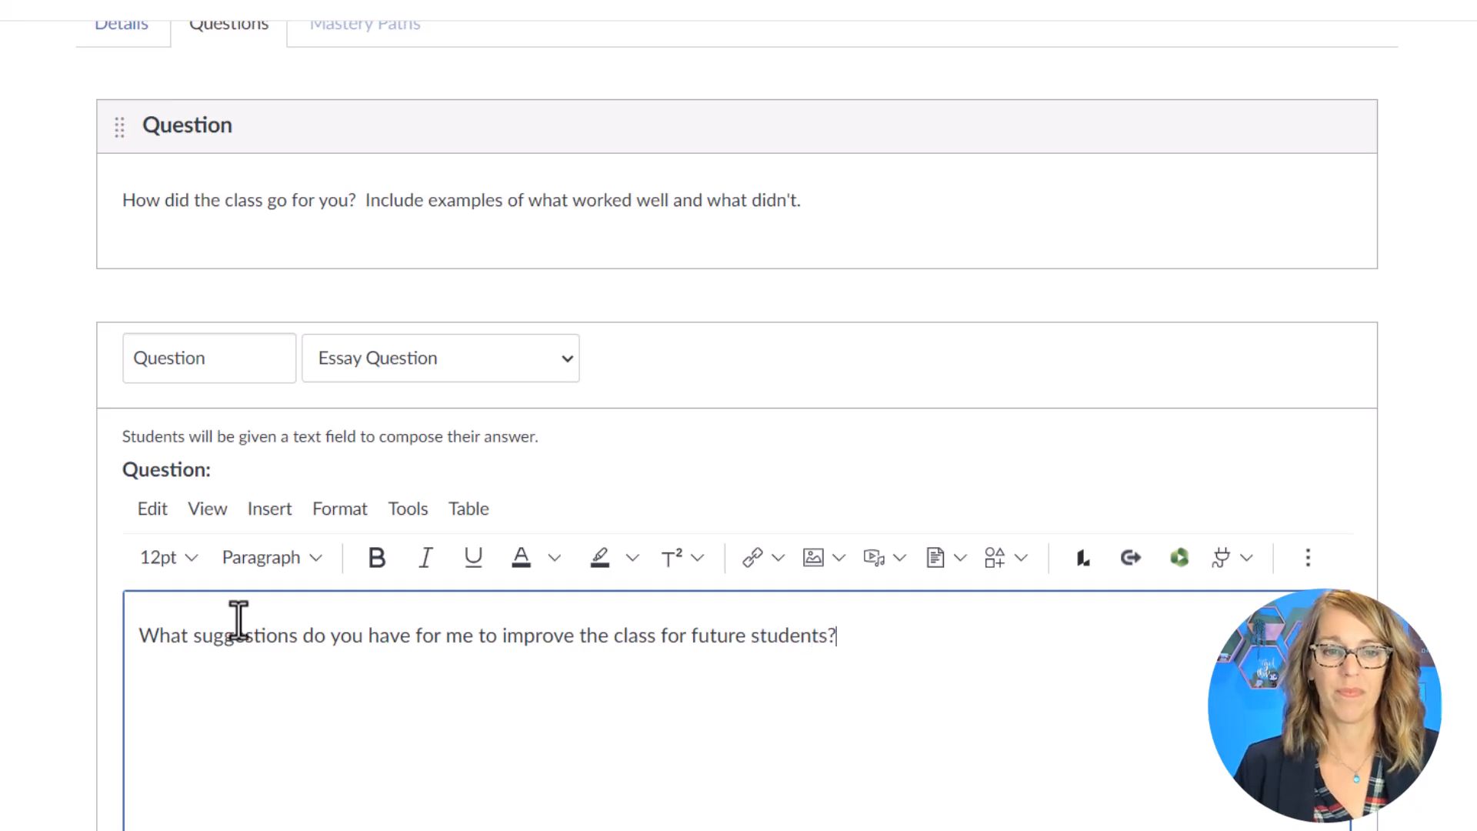
{"action": "scroll", "coordinate": [685, 620], "scroll_direction": "down", "scroll_amount": 6}
{"action": "left_click", "coordinate": [276, 554]}
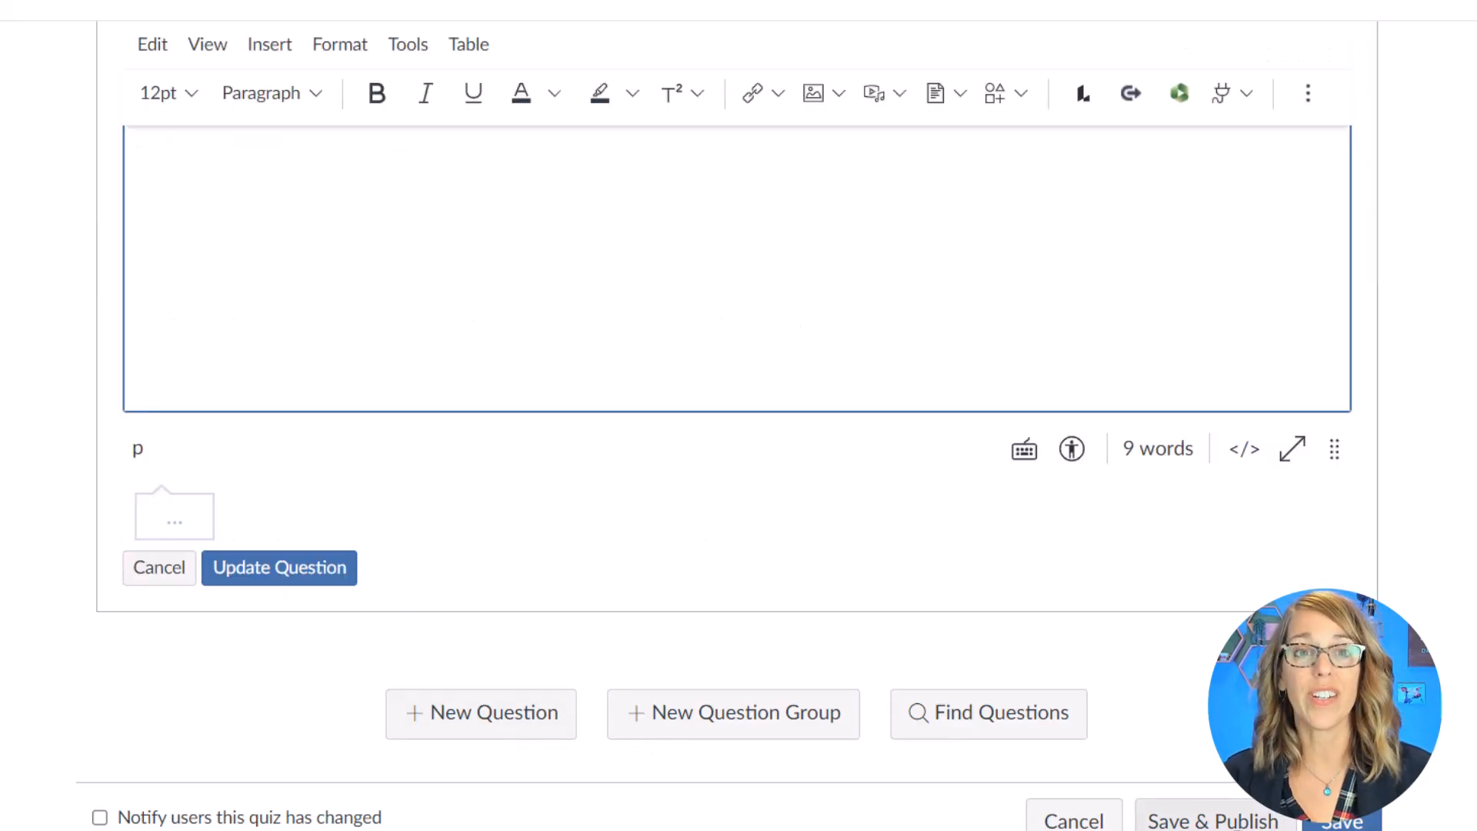
{"action": "left_click", "coordinate": [1223, 821]}
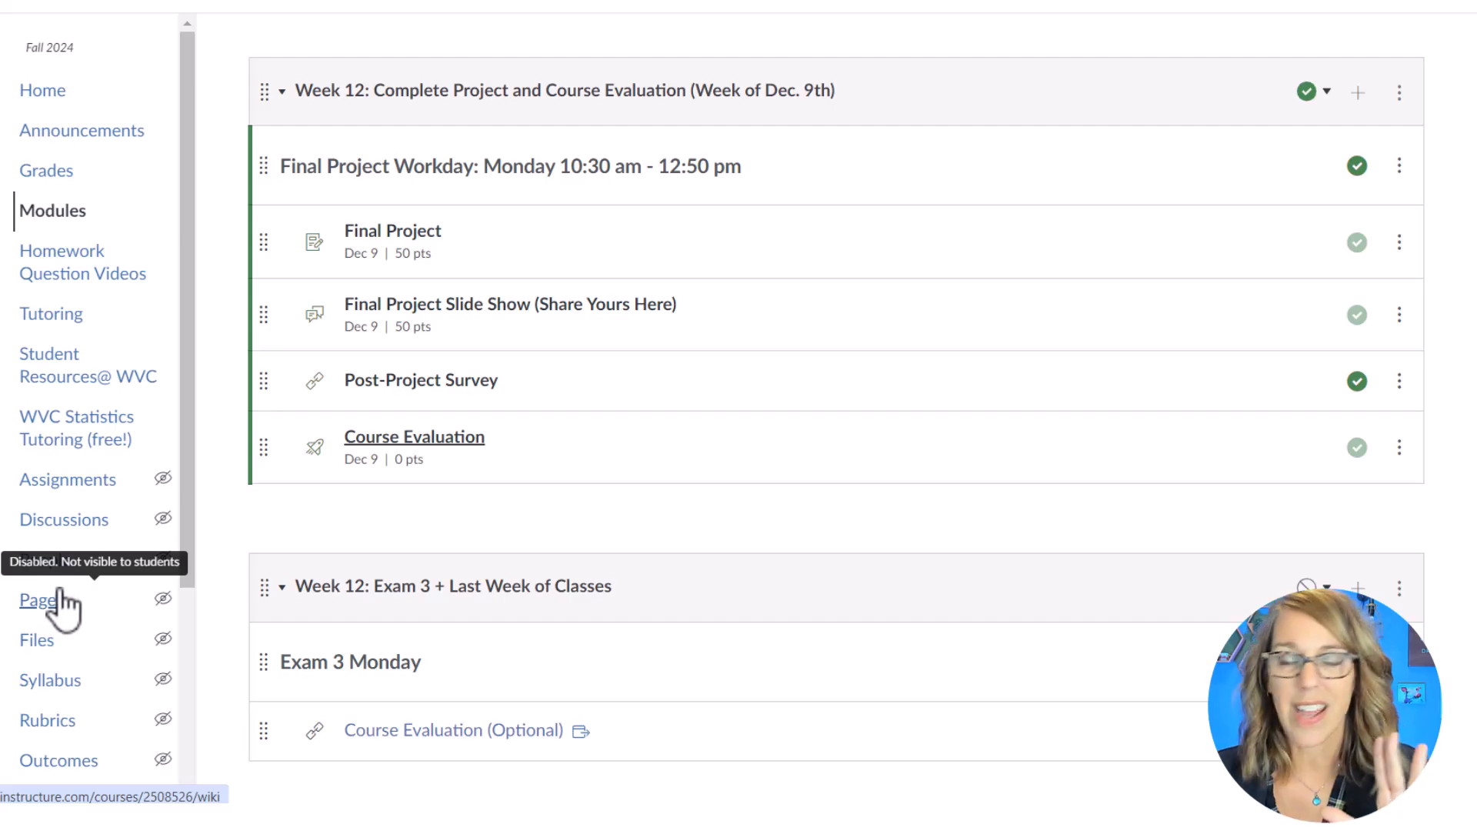
Step: Open the course gradebook and examine which students have a score in the Course Evaluation column
{"action": "left_click", "coordinate": [63, 181]}
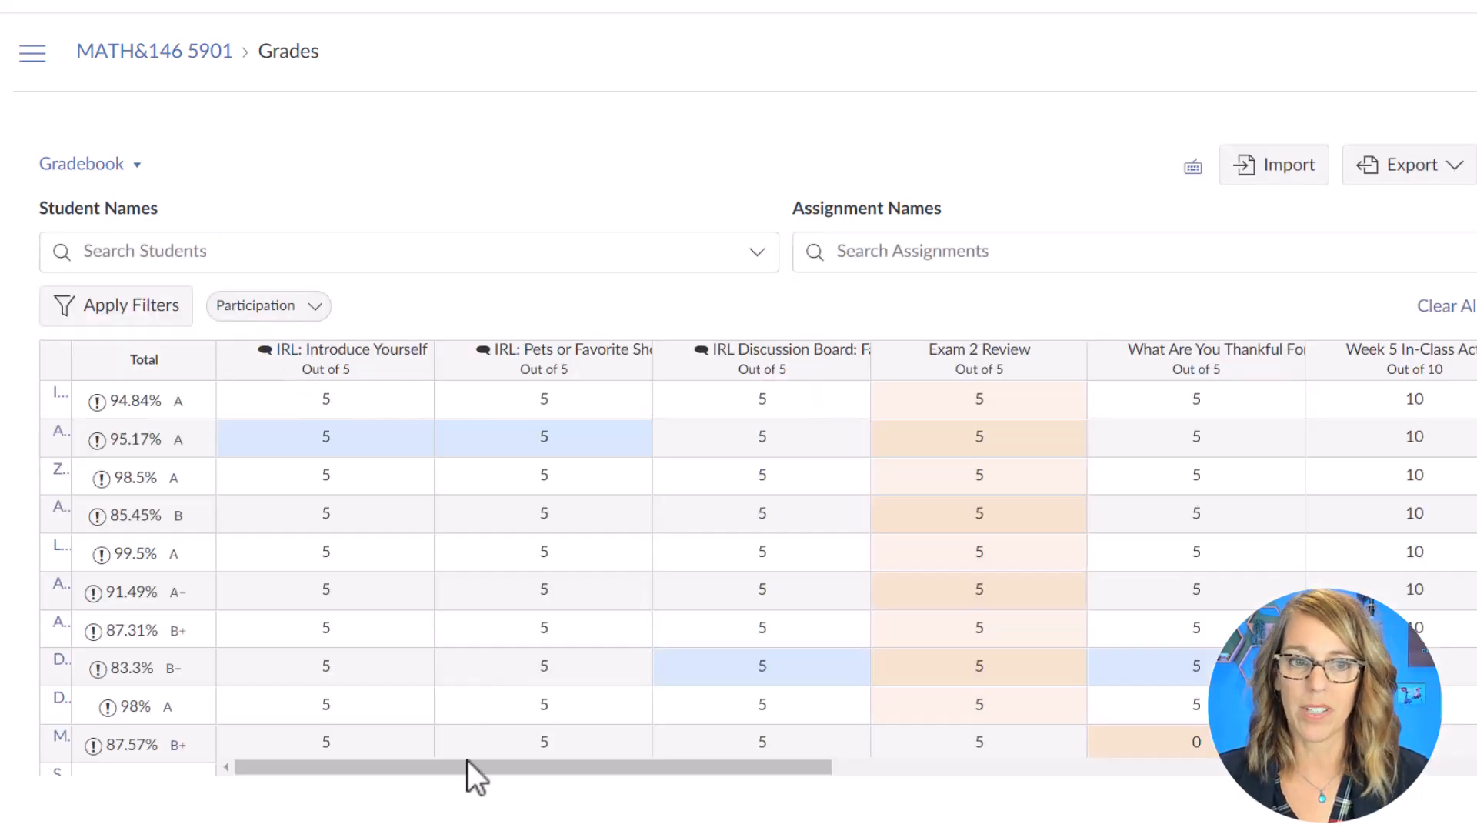
{"action": "left_click_drag", "start_coordinate": [533, 769], "coordinate": [599, 768]}
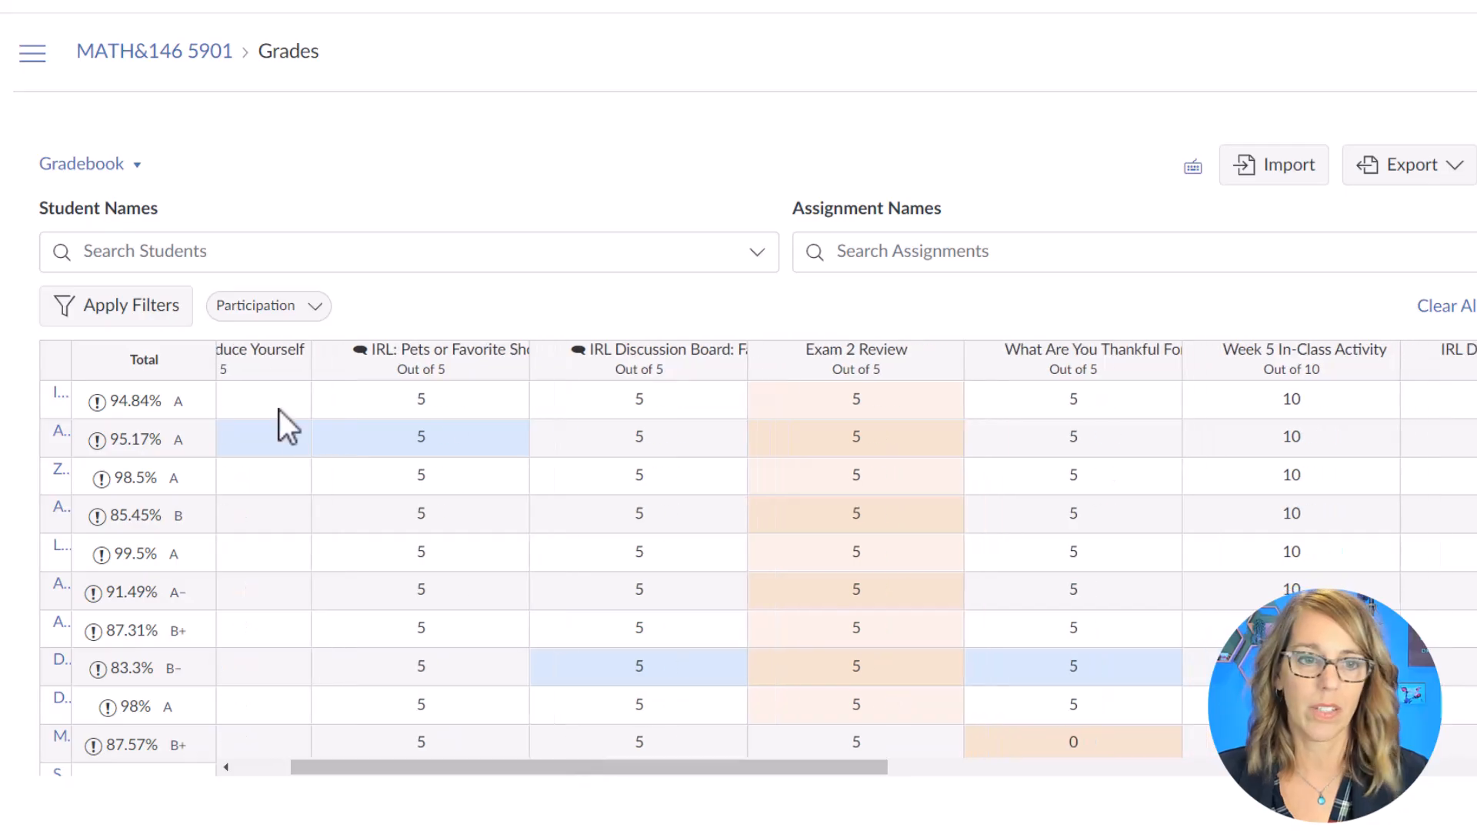
{"action": "left_click_drag", "start_coordinate": [508, 768], "coordinate": [952, 776]}
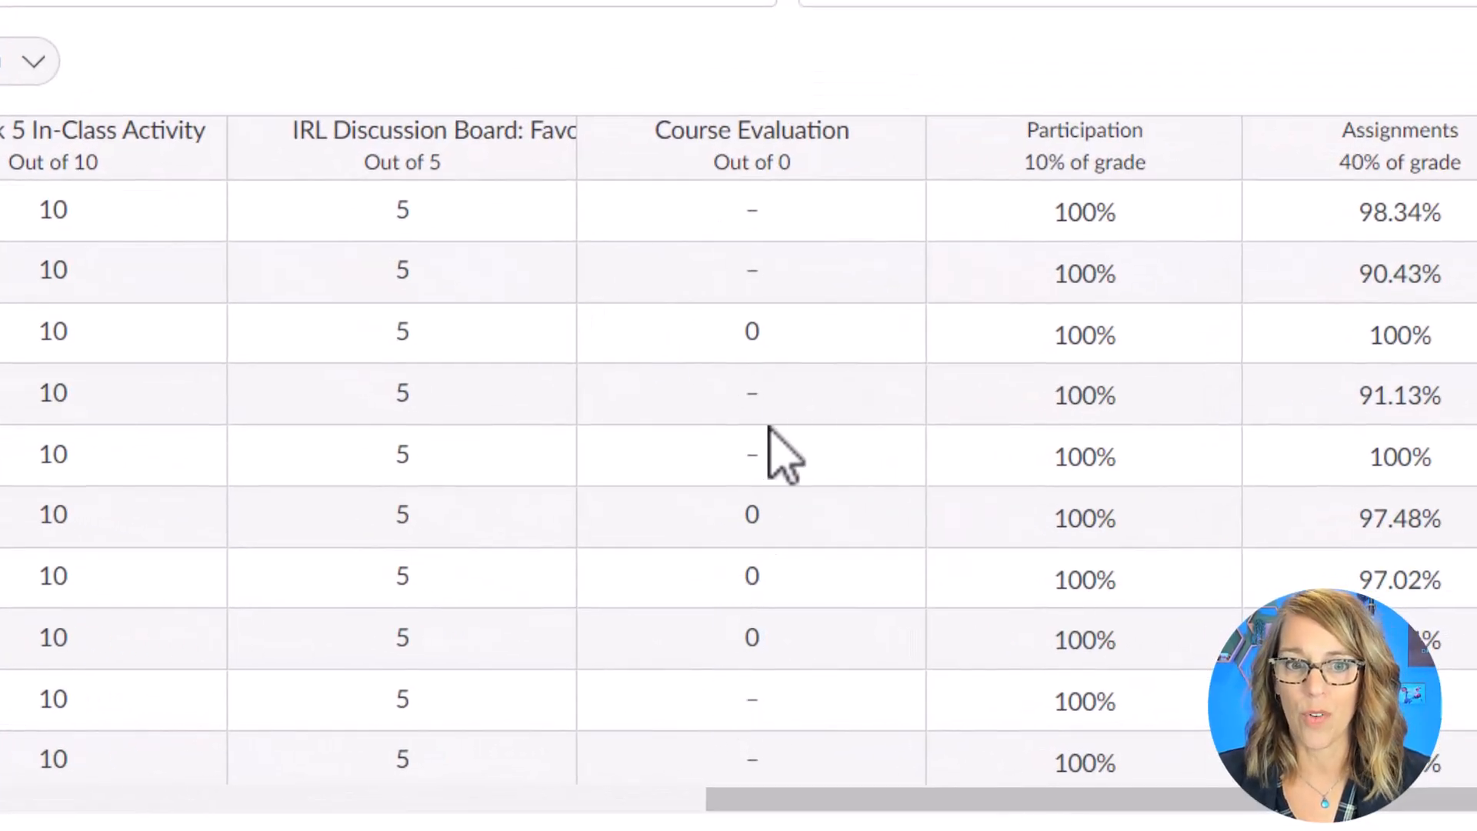
{"action": "scroll", "coordinate": [792, 680], "scroll_direction": "down", "scroll_amount": 9}
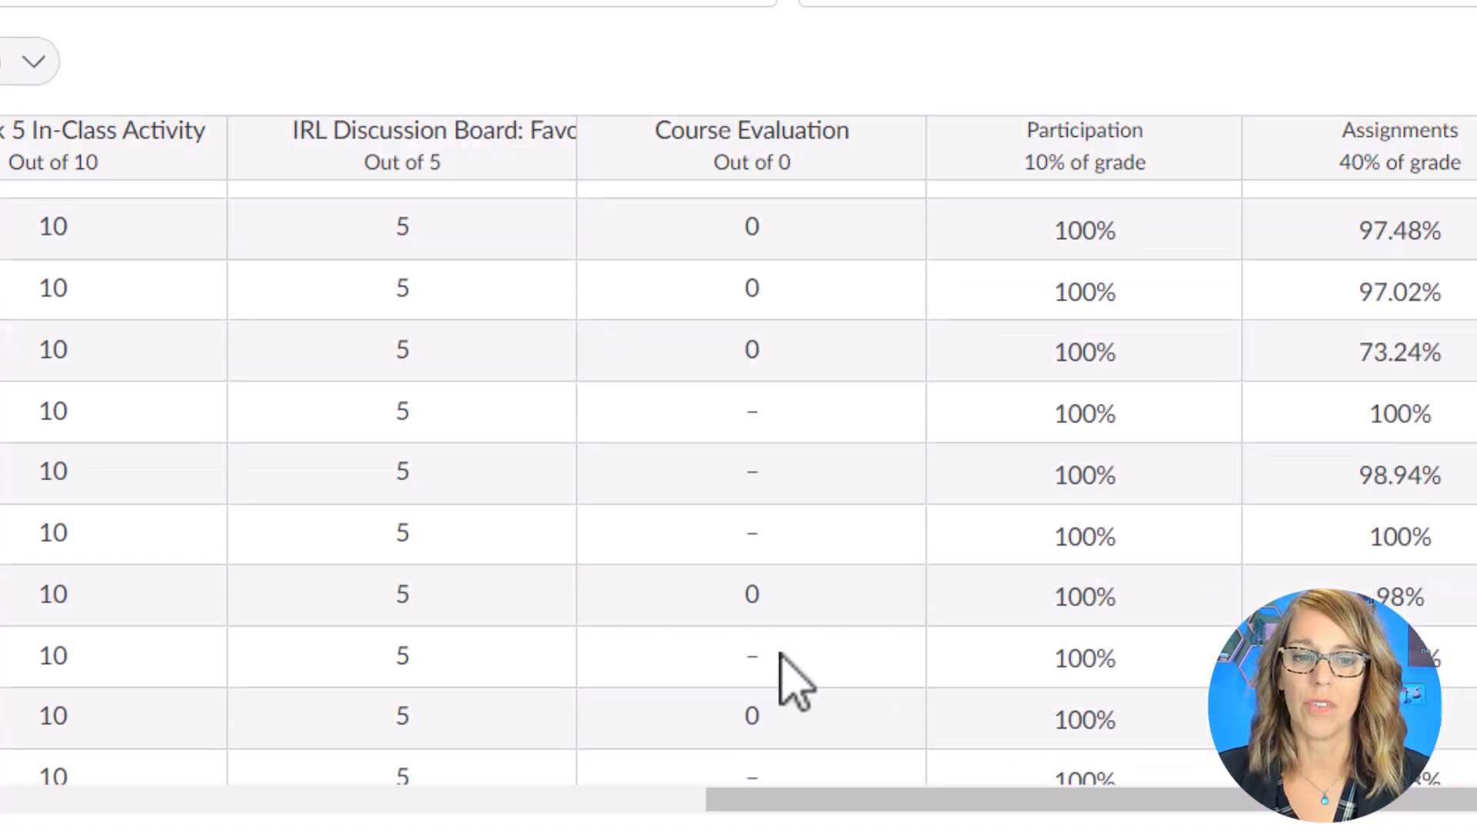
{"action": "scroll", "coordinate": [793, 680], "scroll_direction": "up", "scroll_amount": 9}
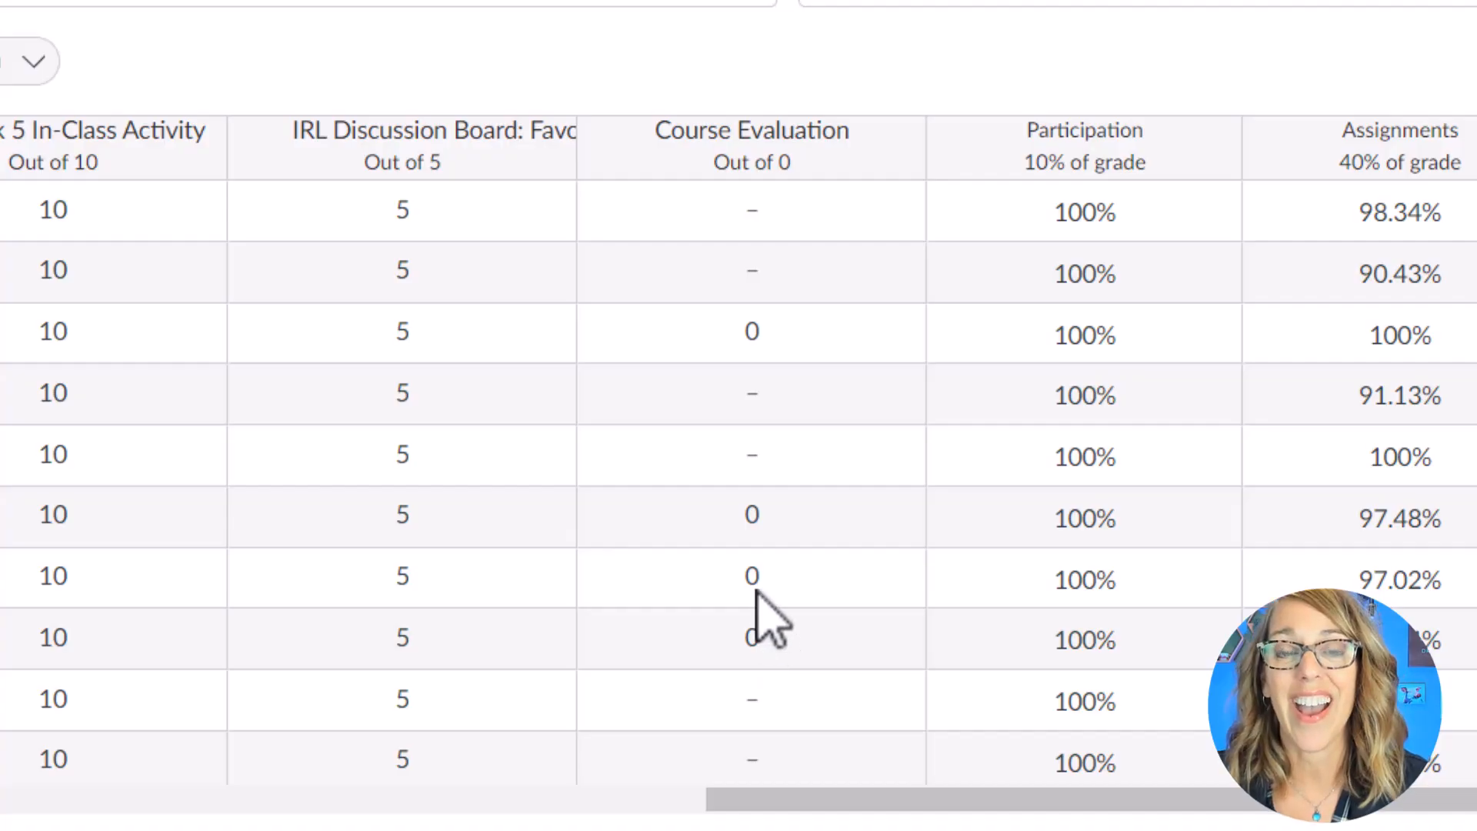
Step: Sort the Course Evaluation column by grade from low to high and look through the sorted scores
{"action": "left_click", "coordinate": [892, 149]}
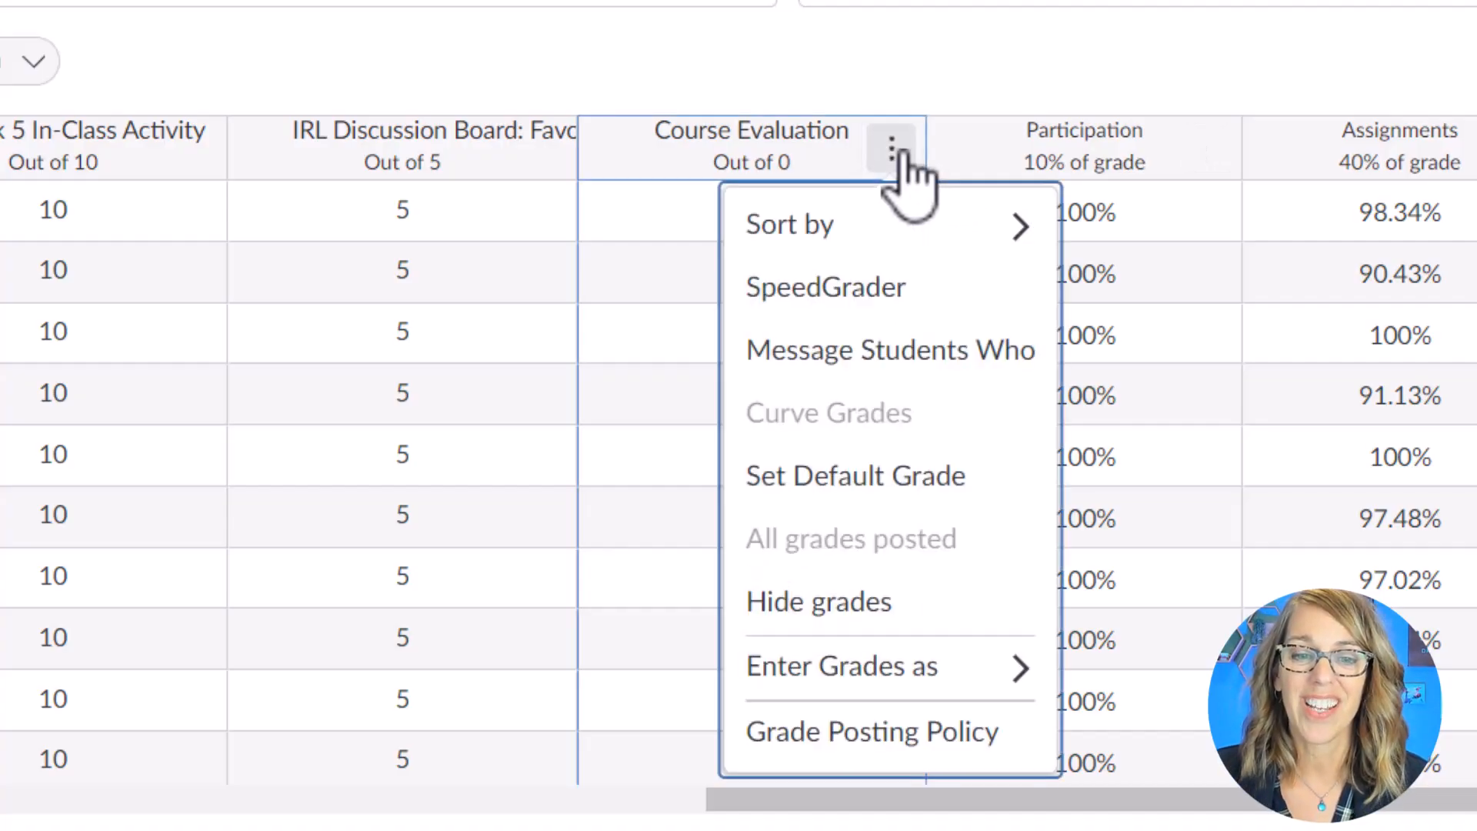
{"action": "mouse_move", "coordinate": [893, 225]}
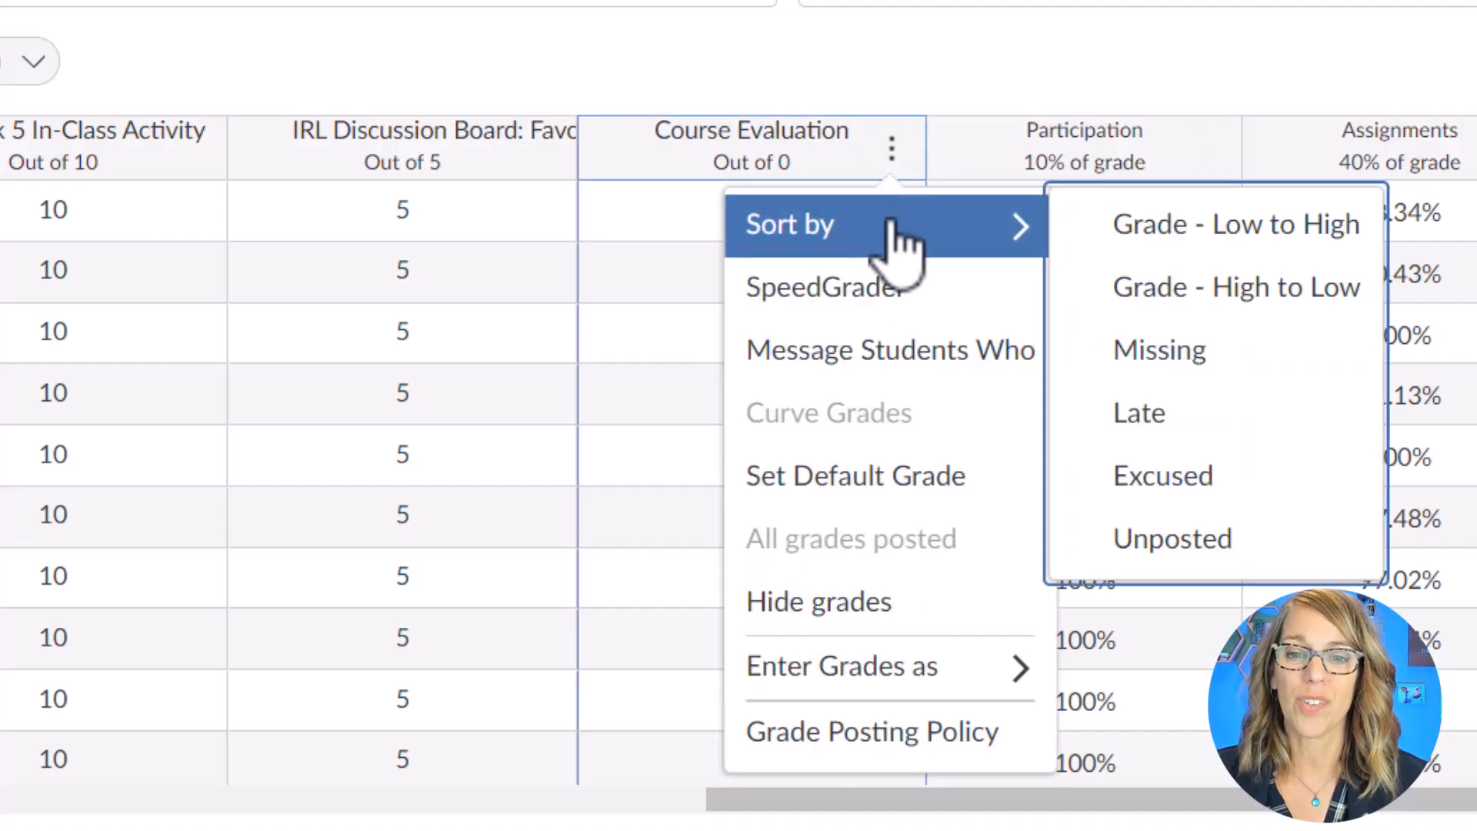
{"action": "left_click", "coordinate": [1212, 235]}
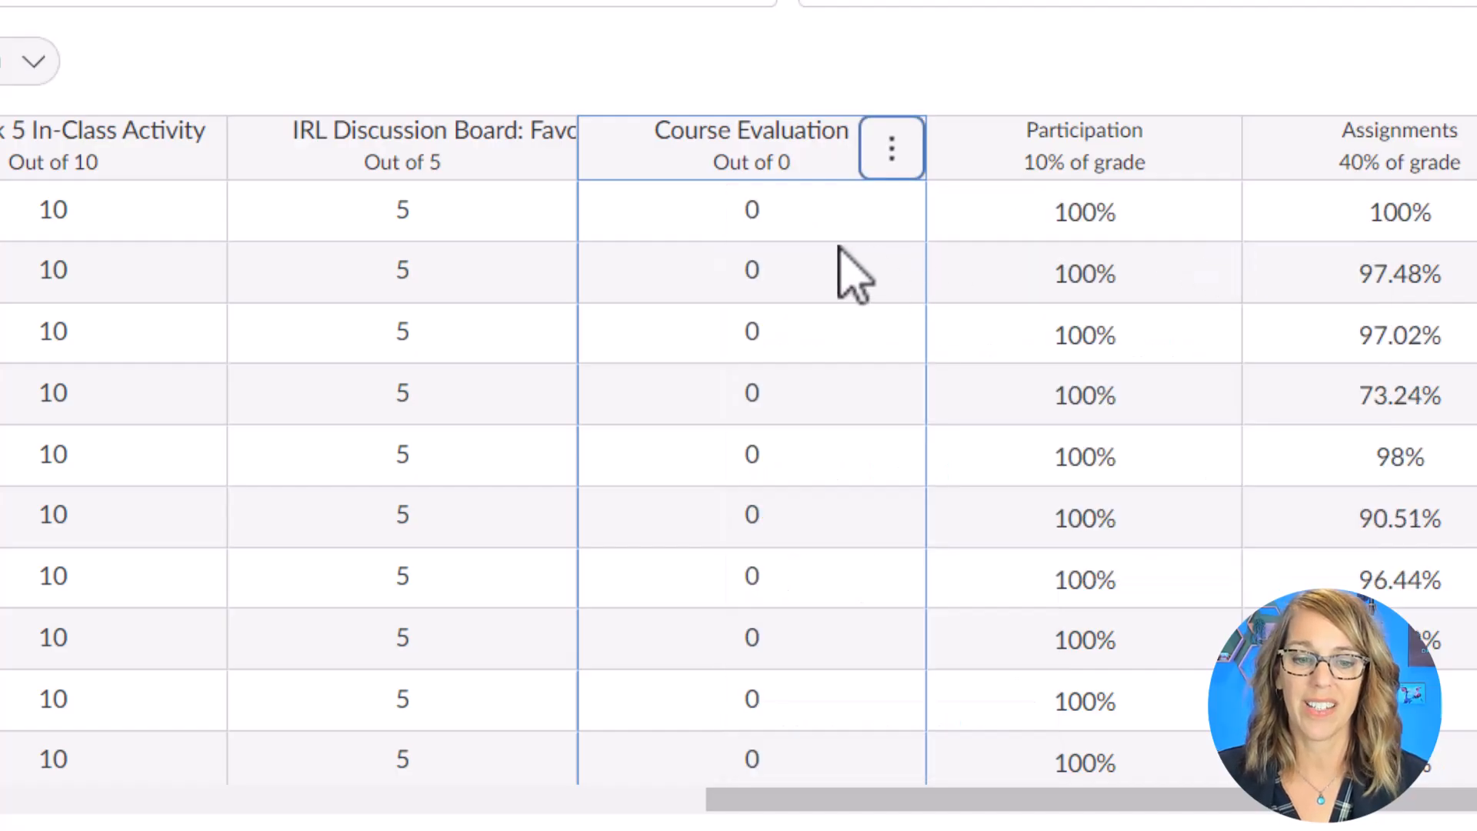
{"action": "scroll", "coordinate": [847, 410], "scroll_direction": "down", "scroll_amount": 5}
{"action": "scroll", "coordinate": [847, 410], "scroll_direction": "up", "scroll_amount": 5}
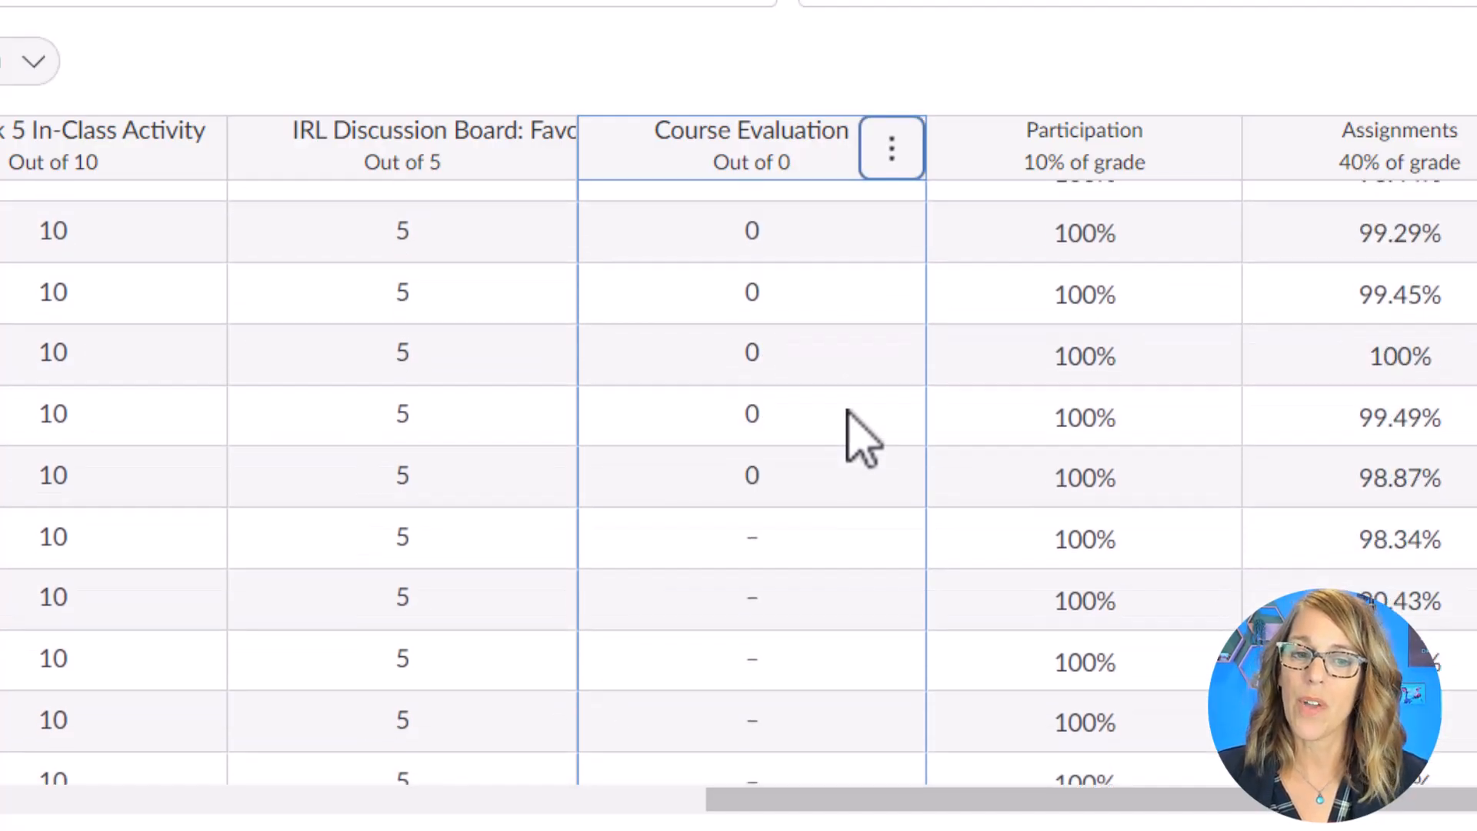
Step: Set the Course Evaluation score to 2 for every student whose score is 0, leaving the blank ones empty
{"action": "left_click", "coordinate": [752, 211]}
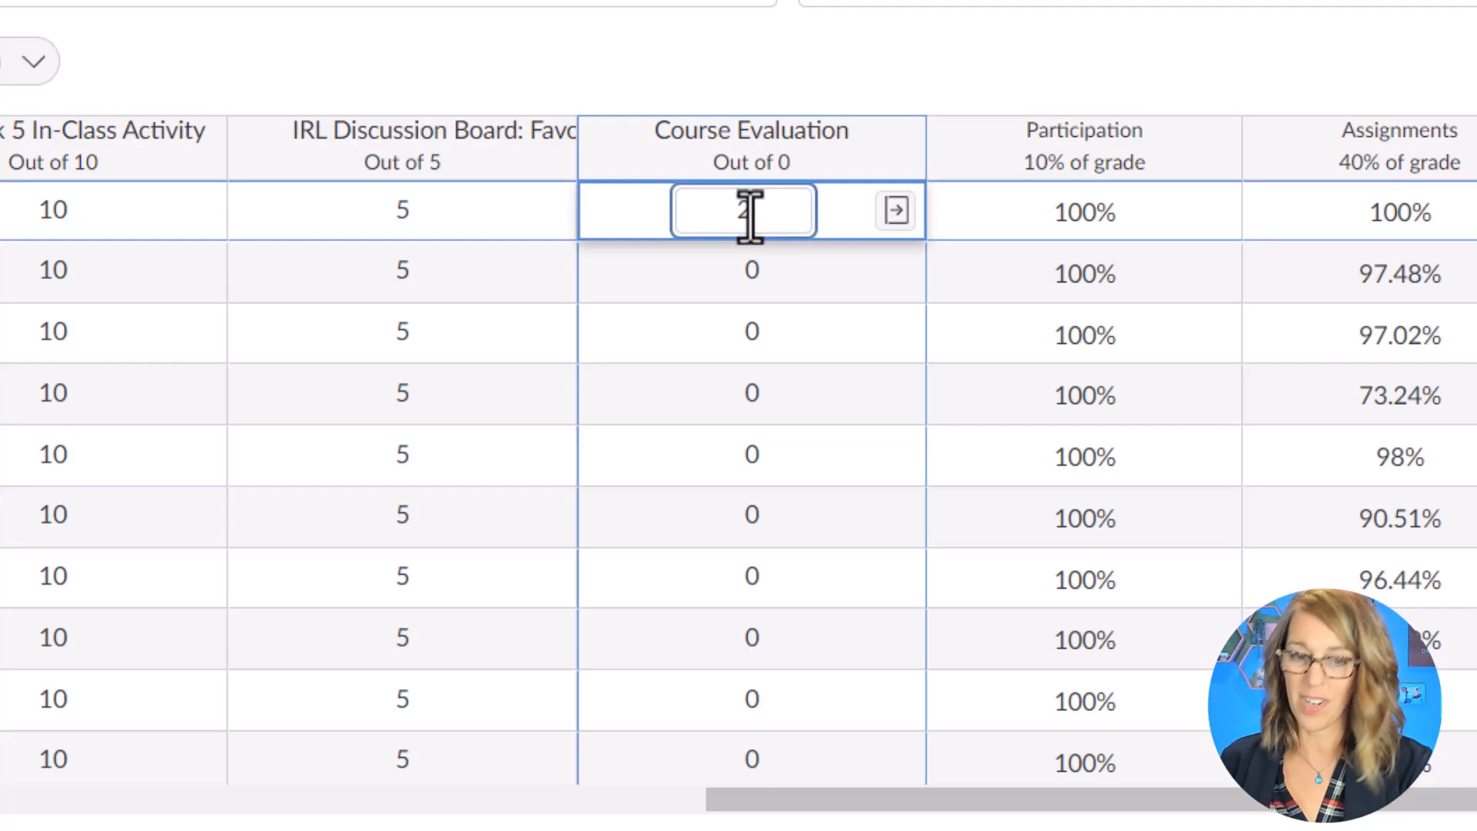
{"action": "type", "text": "2 2 2 2 2 2 2"}
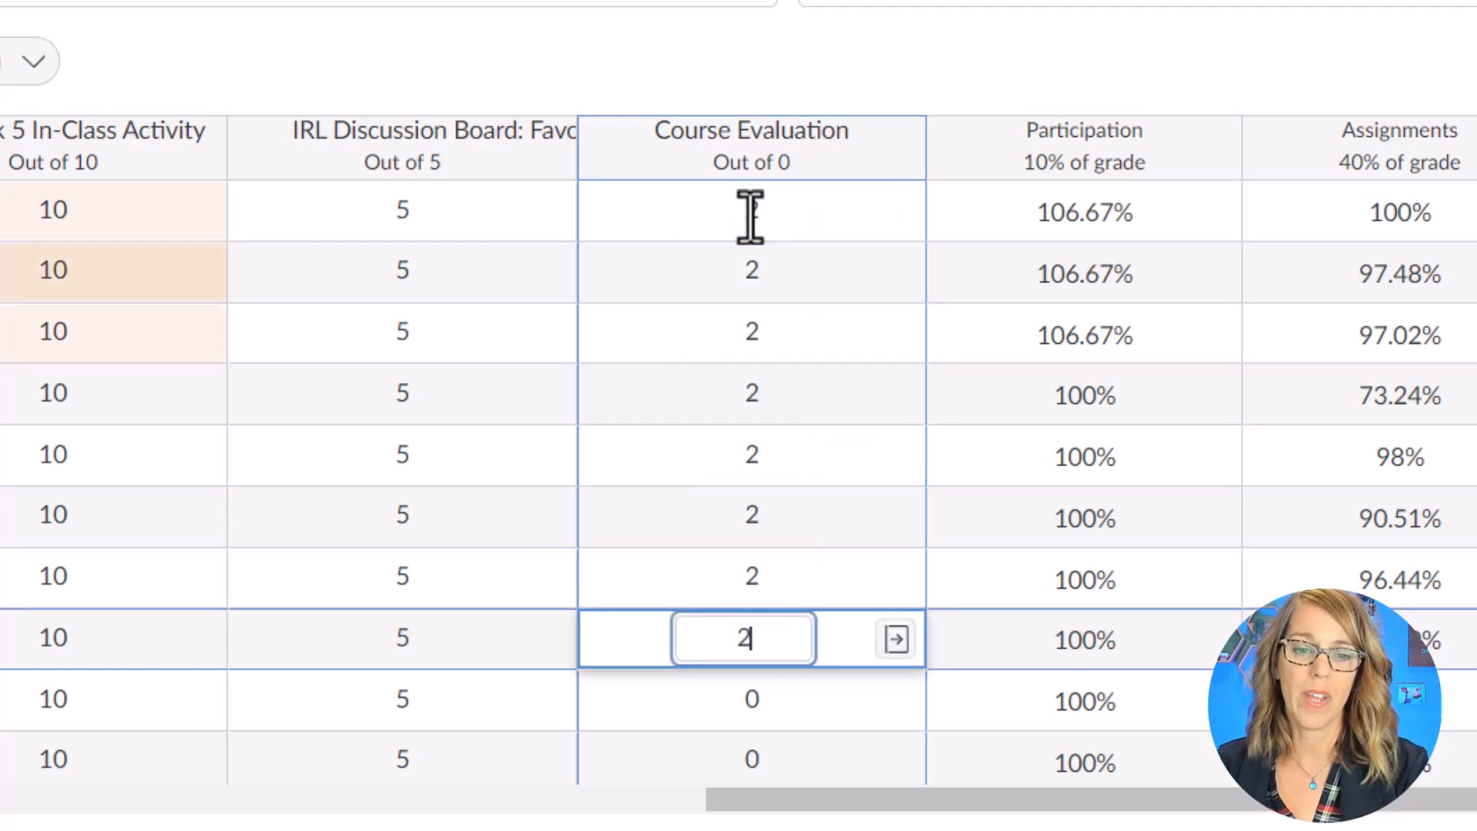
{"action": "key", "text": "Return"}
{"action": "type", "text": "2"}
{"action": "key", "text": "Return"}
{"action": "scroll", "coordinate": [1248, 486], "scroll_direction": "down", "scroll_amount": 5}
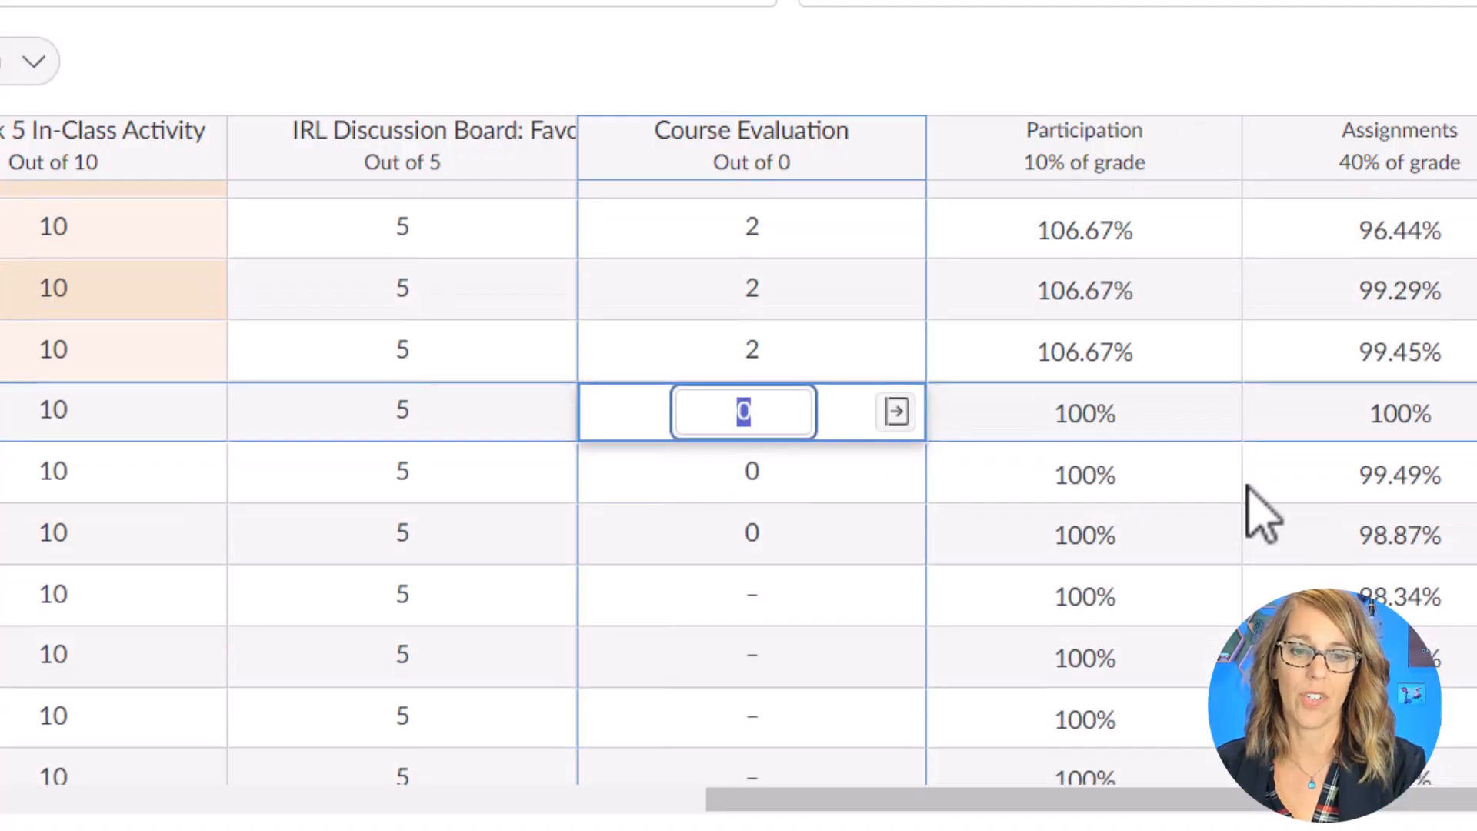
{"action": "type", "text": "2"}
{"action": "key", "text": "Return"}
{"action": "type", "text": "2"}
{"action": "key", "text": "Return"}
{"action": "type", "text": "2"}
{"action": "key", "text": "Return"}
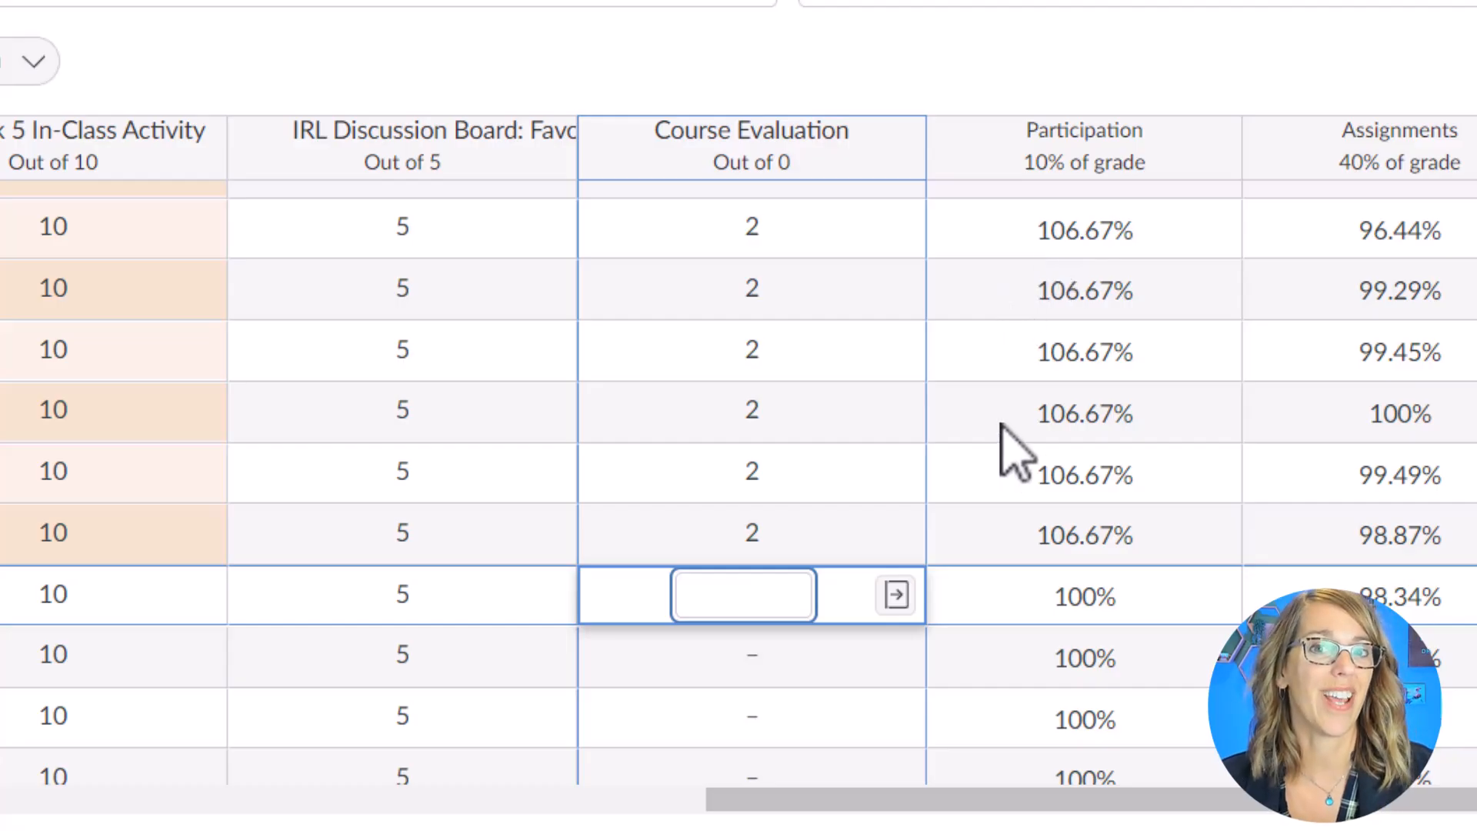
Step: Open the Inbox settings and turn on the out-of-office automatic response
{"action": "scroll", "coordinate": [1012, 442], "scroll_direction": "up", "scroll_amount": 5}
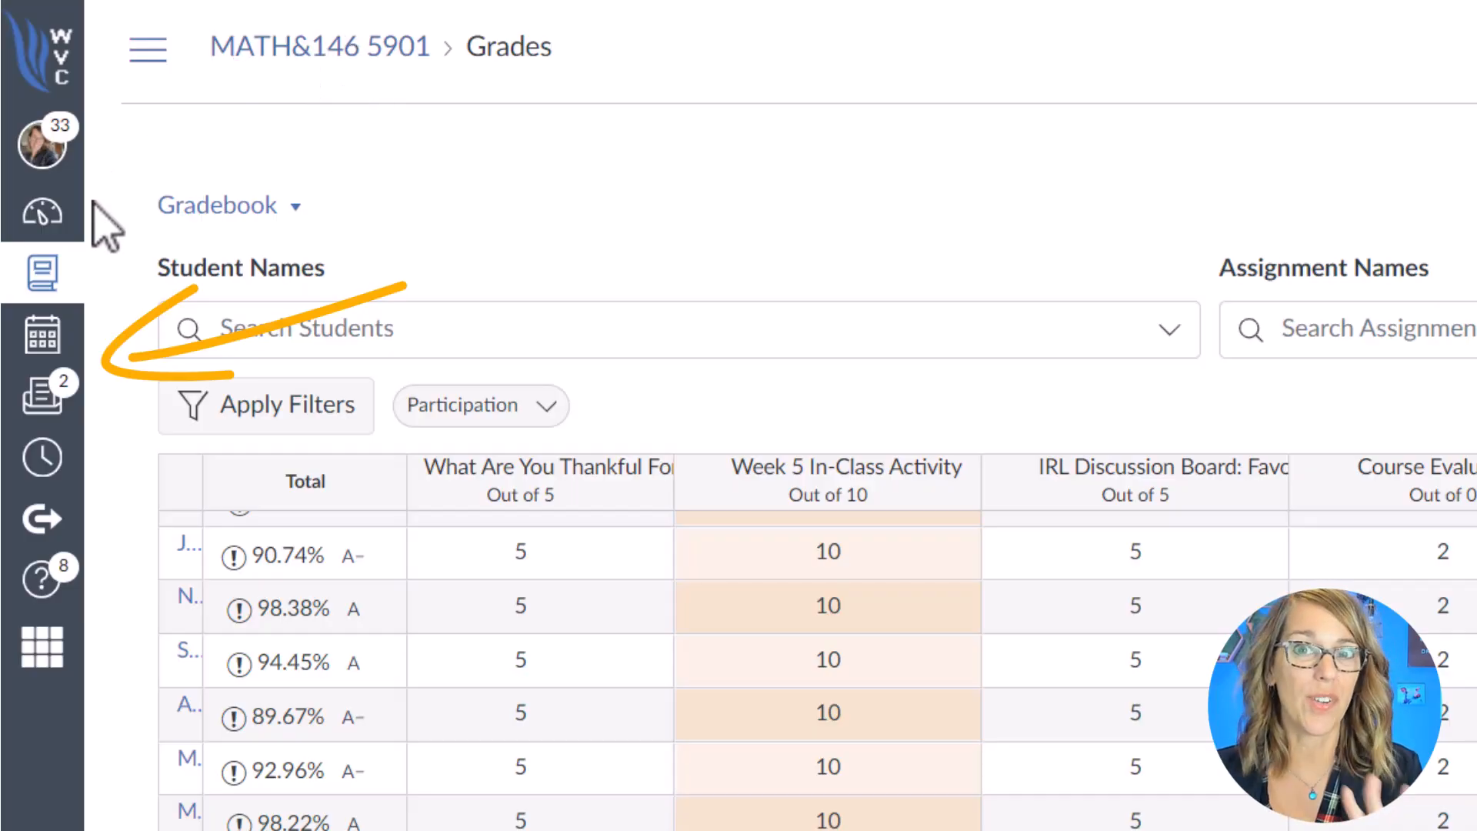
{"action": "left_click", "coordinate": [32, 423]}
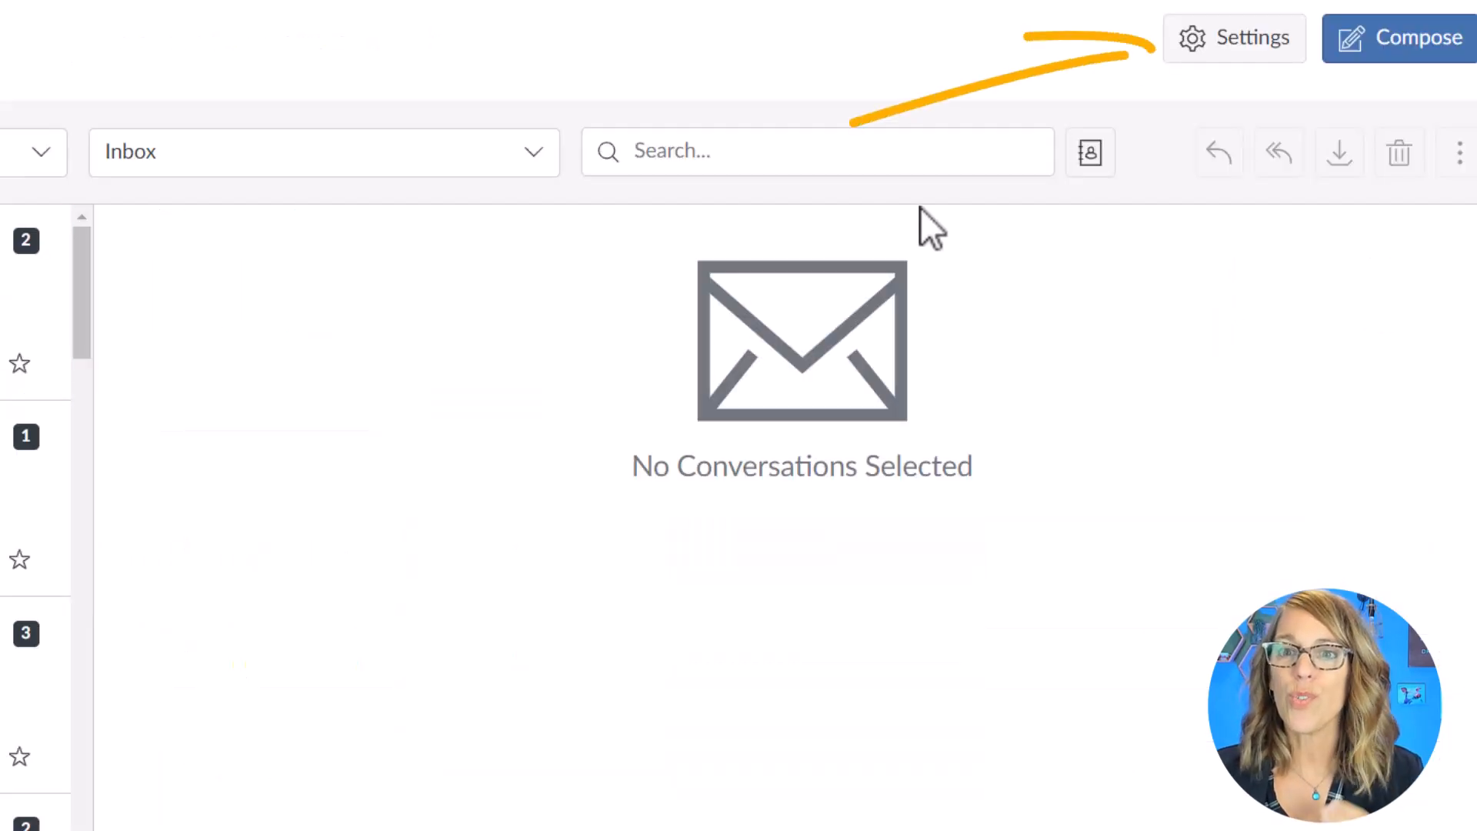
{"action": "left_click", "coordinate": [1226, 46]}
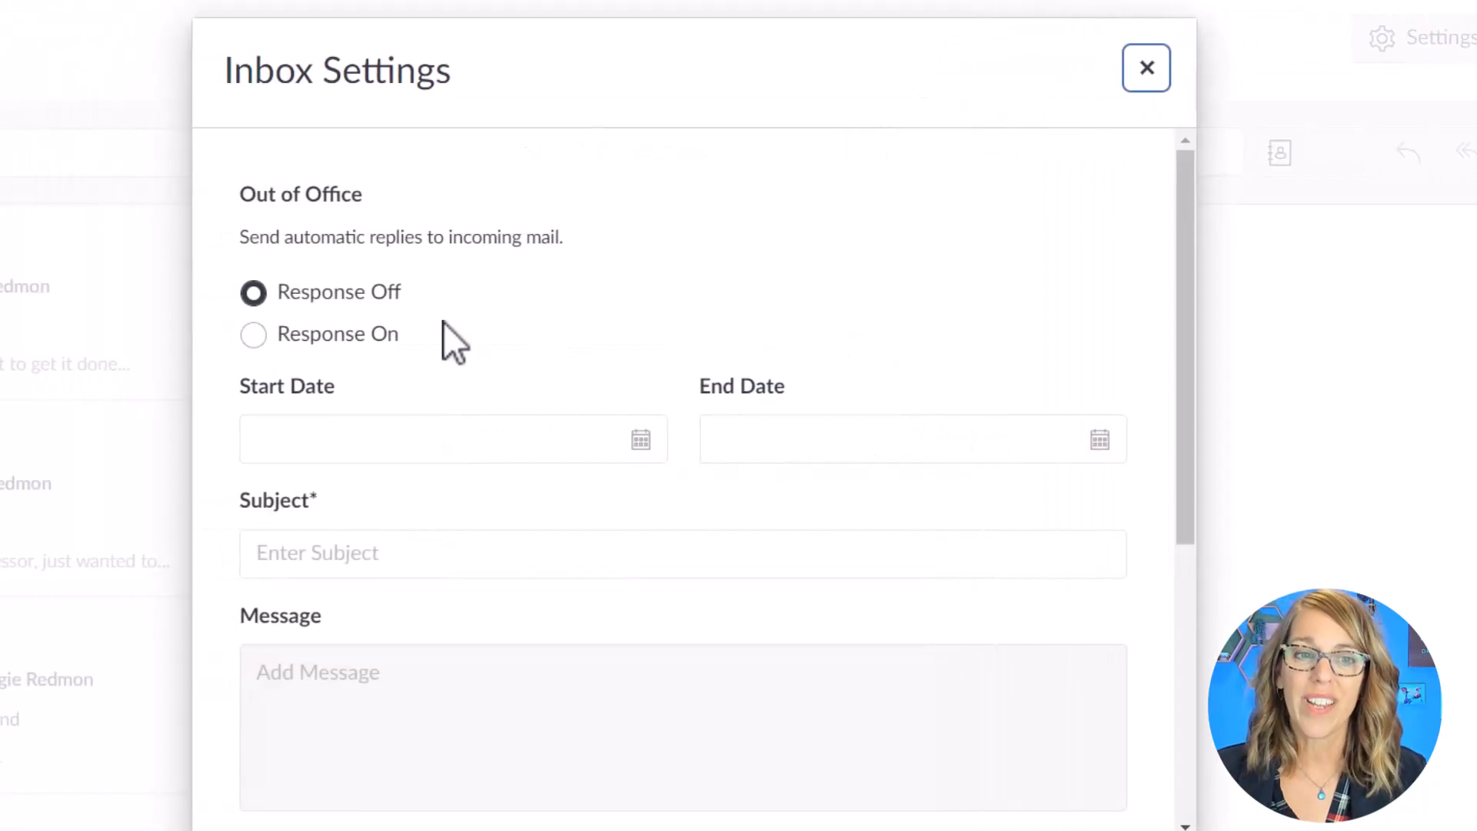
{"action": "left_click", "coordinate": [256, 337]}
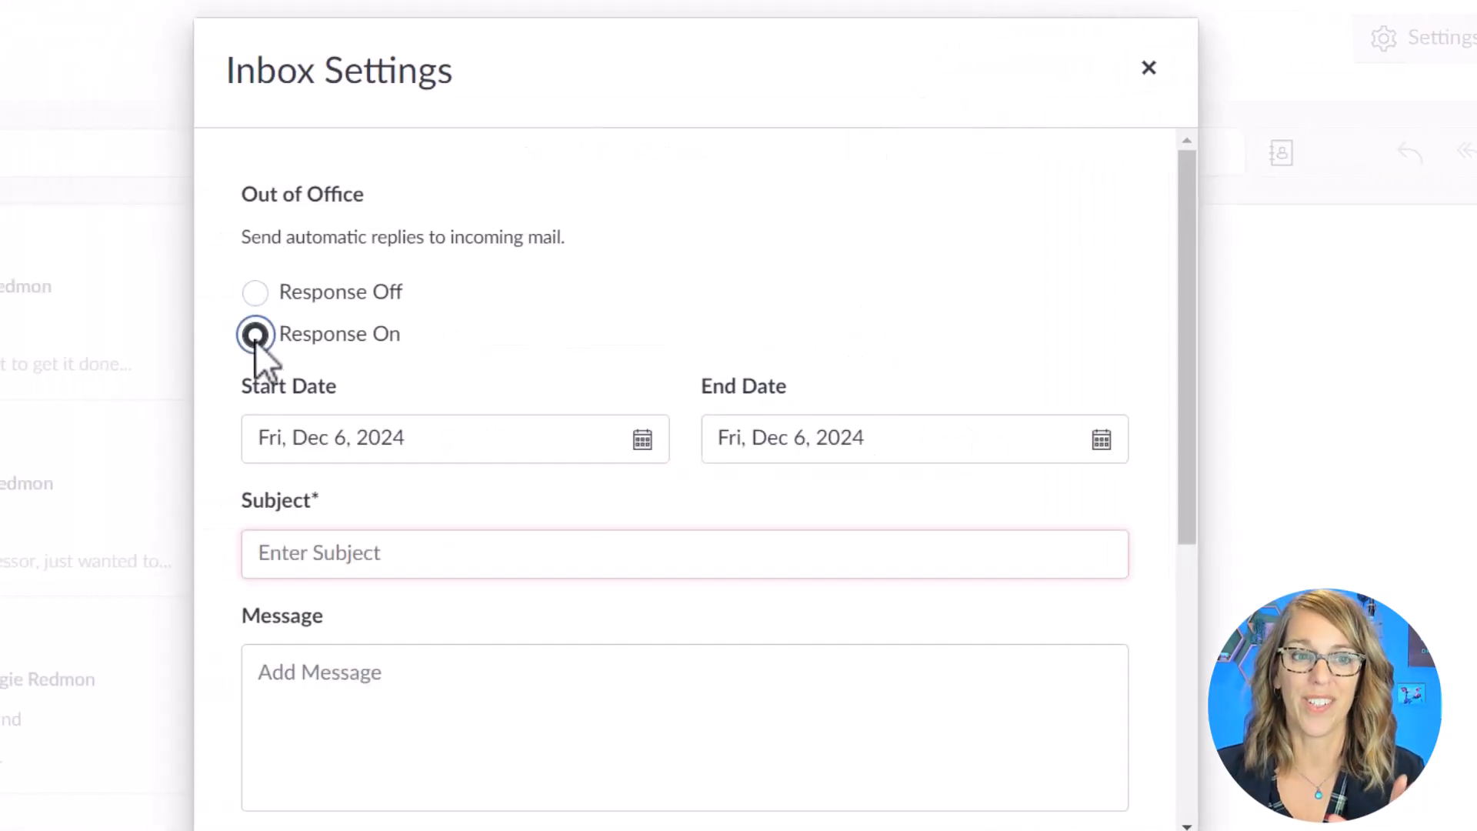
Step: Set the out-of-office response to start on Wed, Dec 11, 2024 and end on Thu, Jan 2, 2025
{"action": "left_click", "coordinate": [640, 440]}
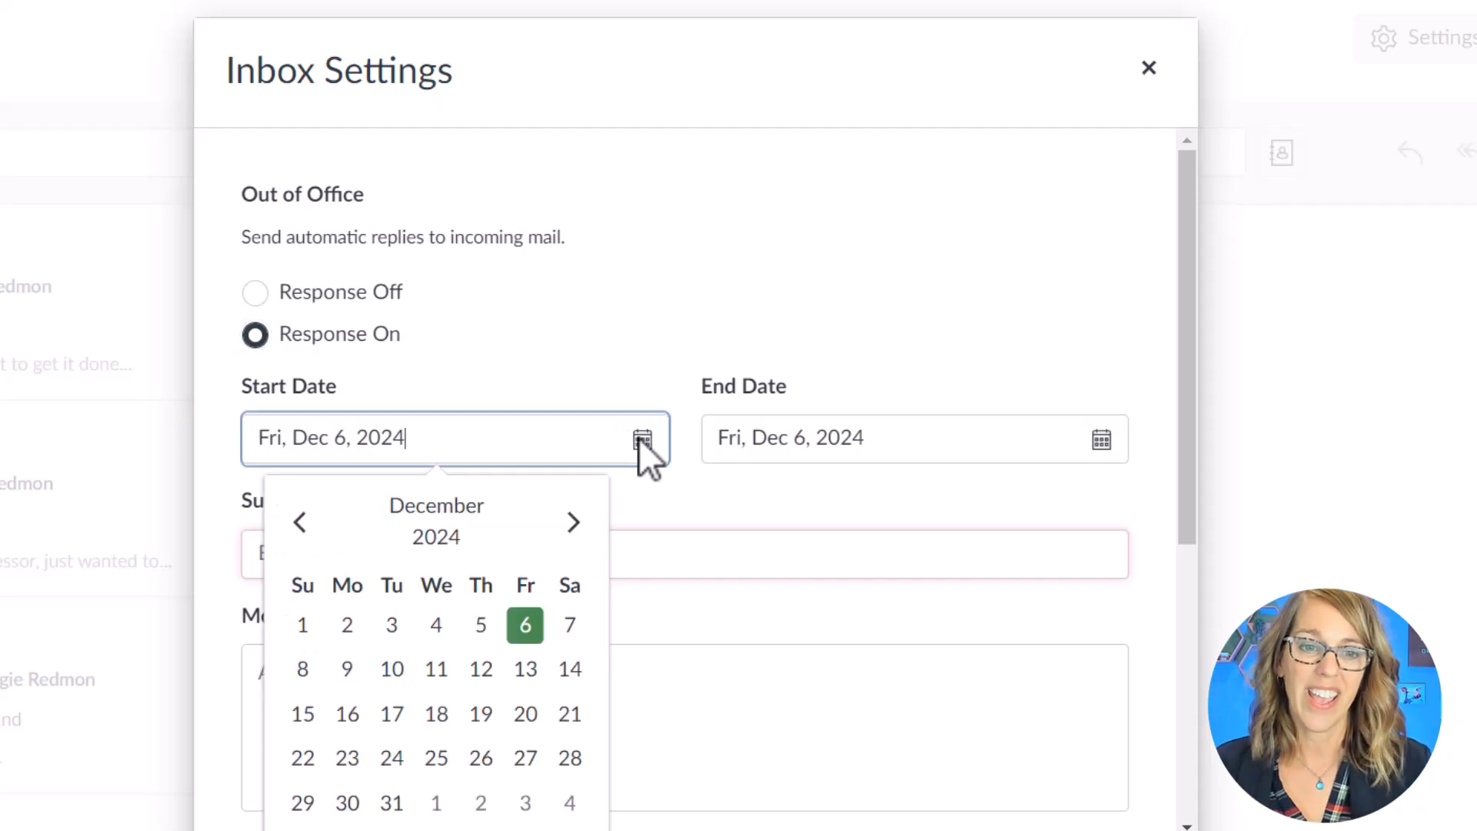
{"action": "left_click", "coordinate": [438, 674]}
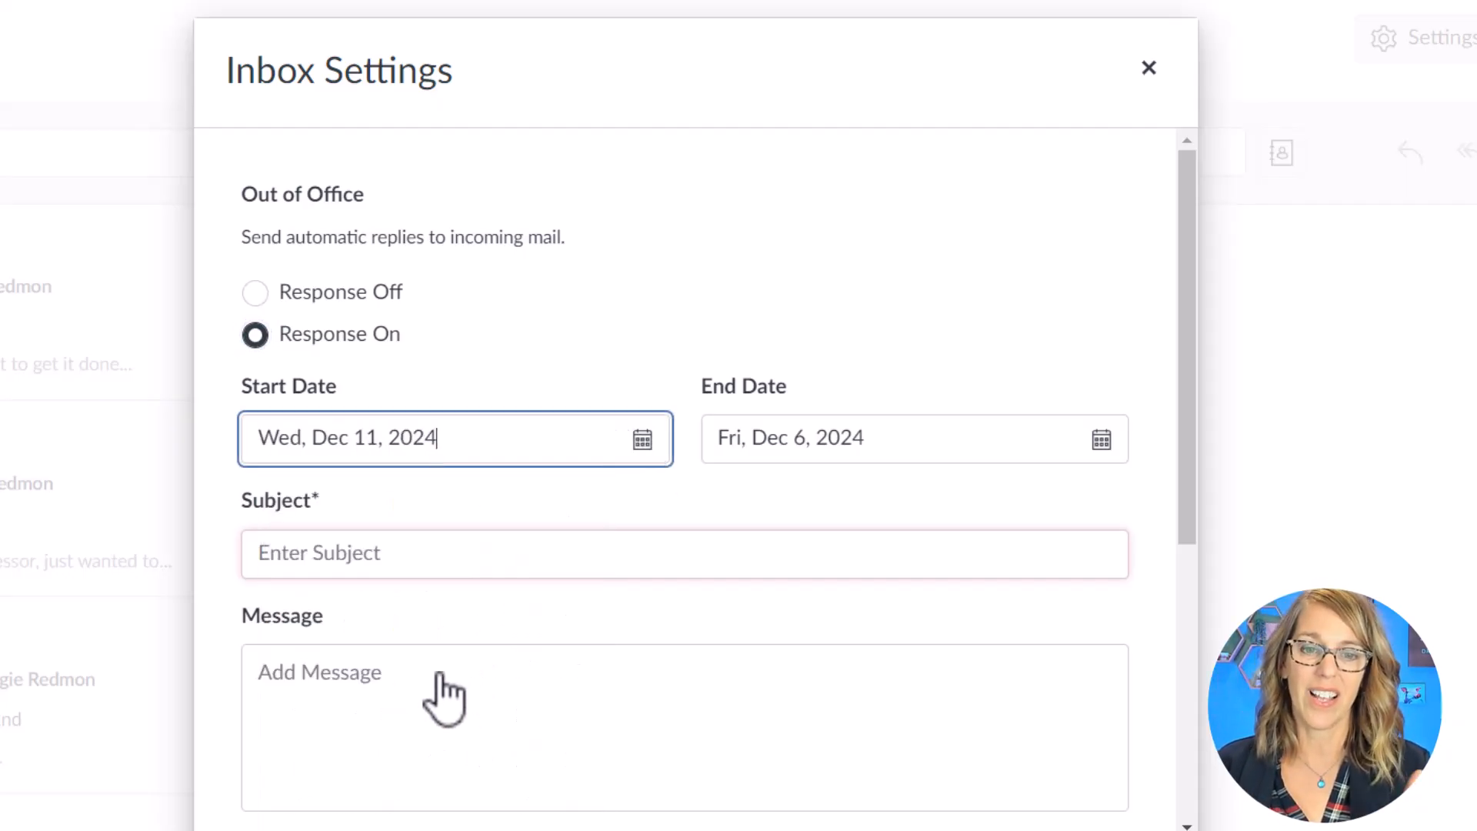
{"action": "left_click", "coordinate": [1100, 441]}
{"action": "left_click", "coordinate": [1031, 524]}
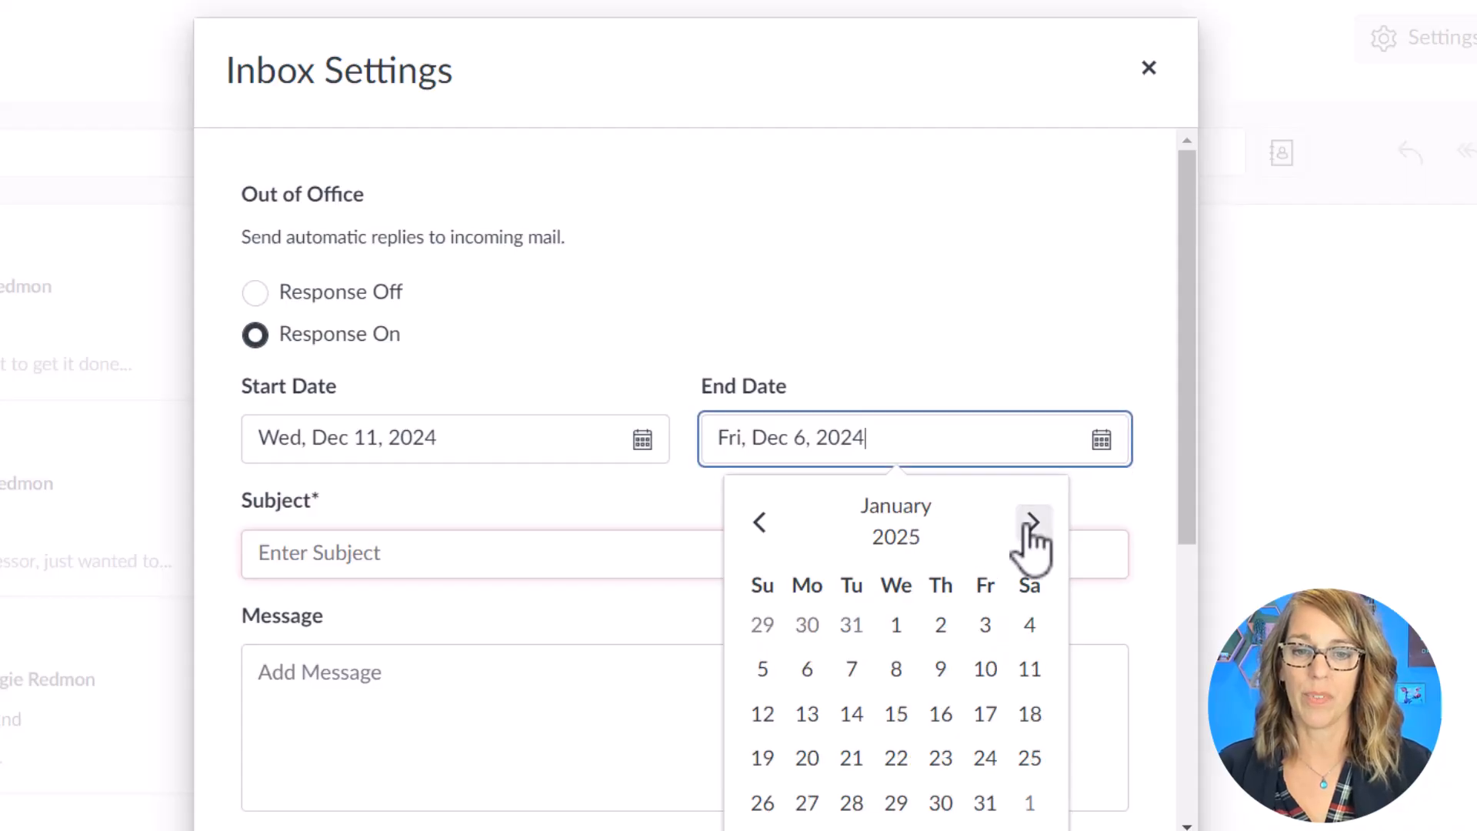
{"action": "left_click", "coordinate": [940, 625]}
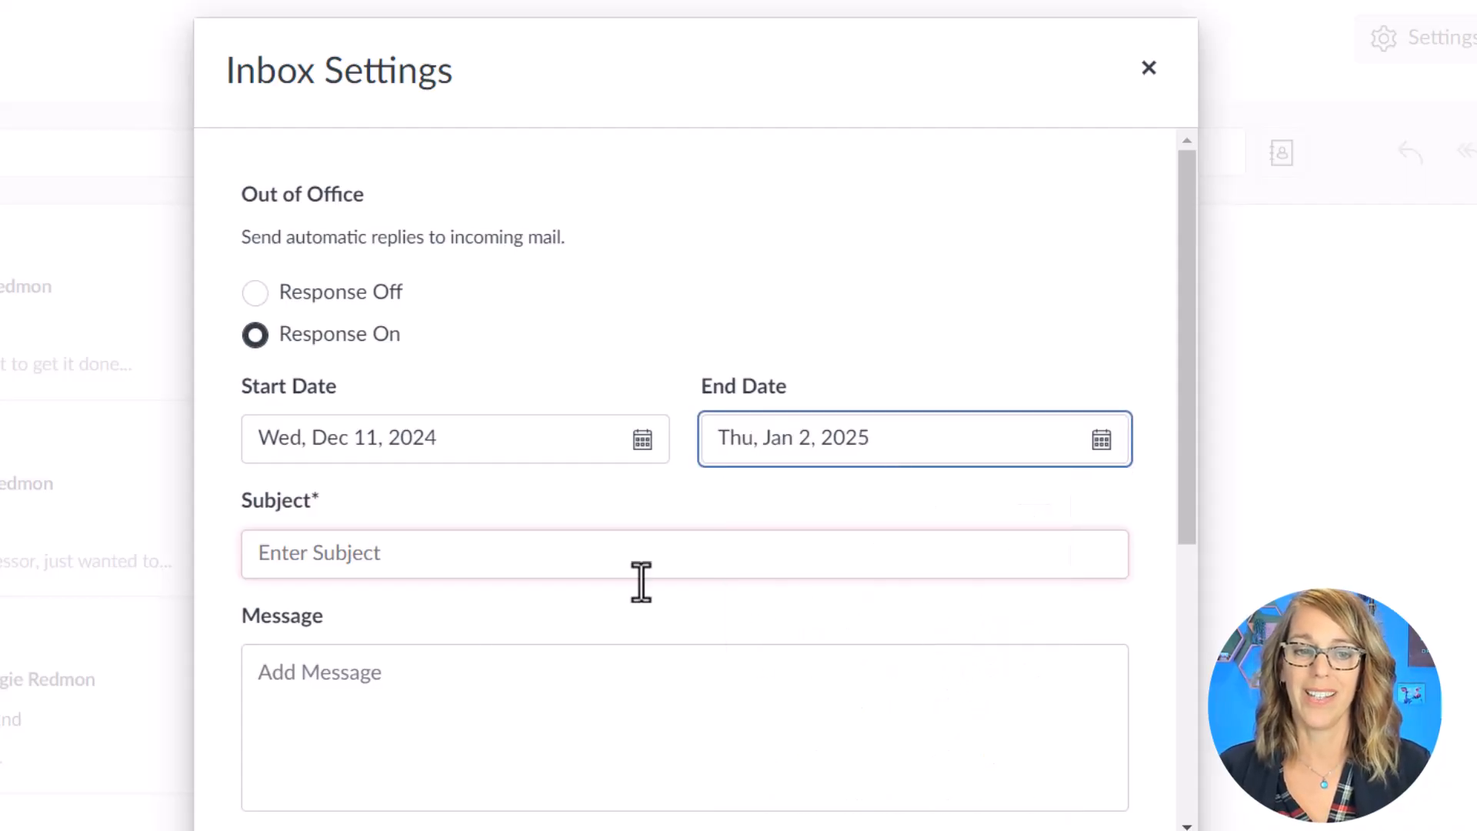
Step: Enter "Out Of Office For Winter Break" as the subject of the out-of-office response and review the message and signature options
{"action": "left_click", "coordinate": [336, 554]}
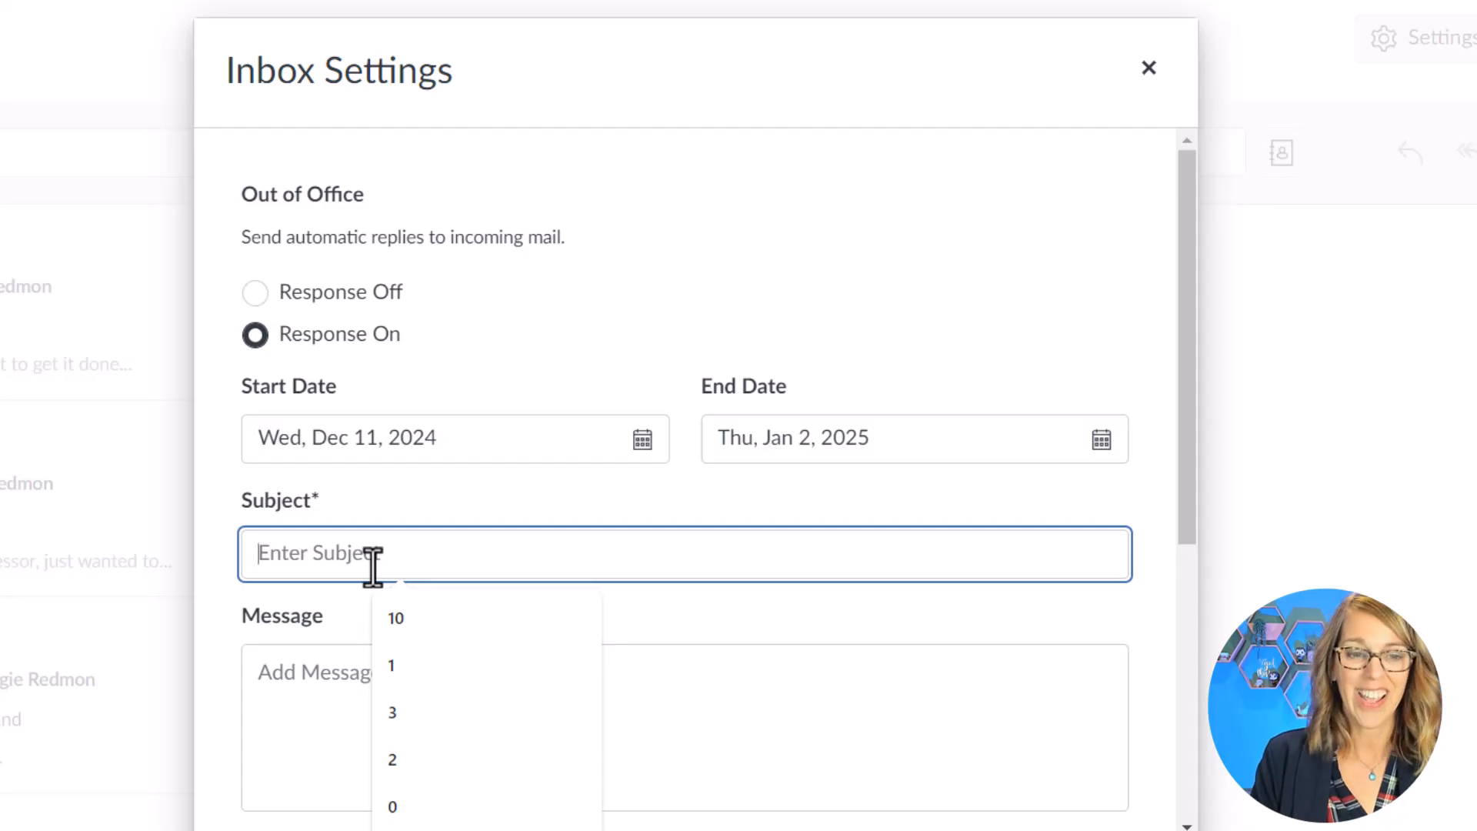
{"action": "type", "text": "Out Of Office For Winter Break"}
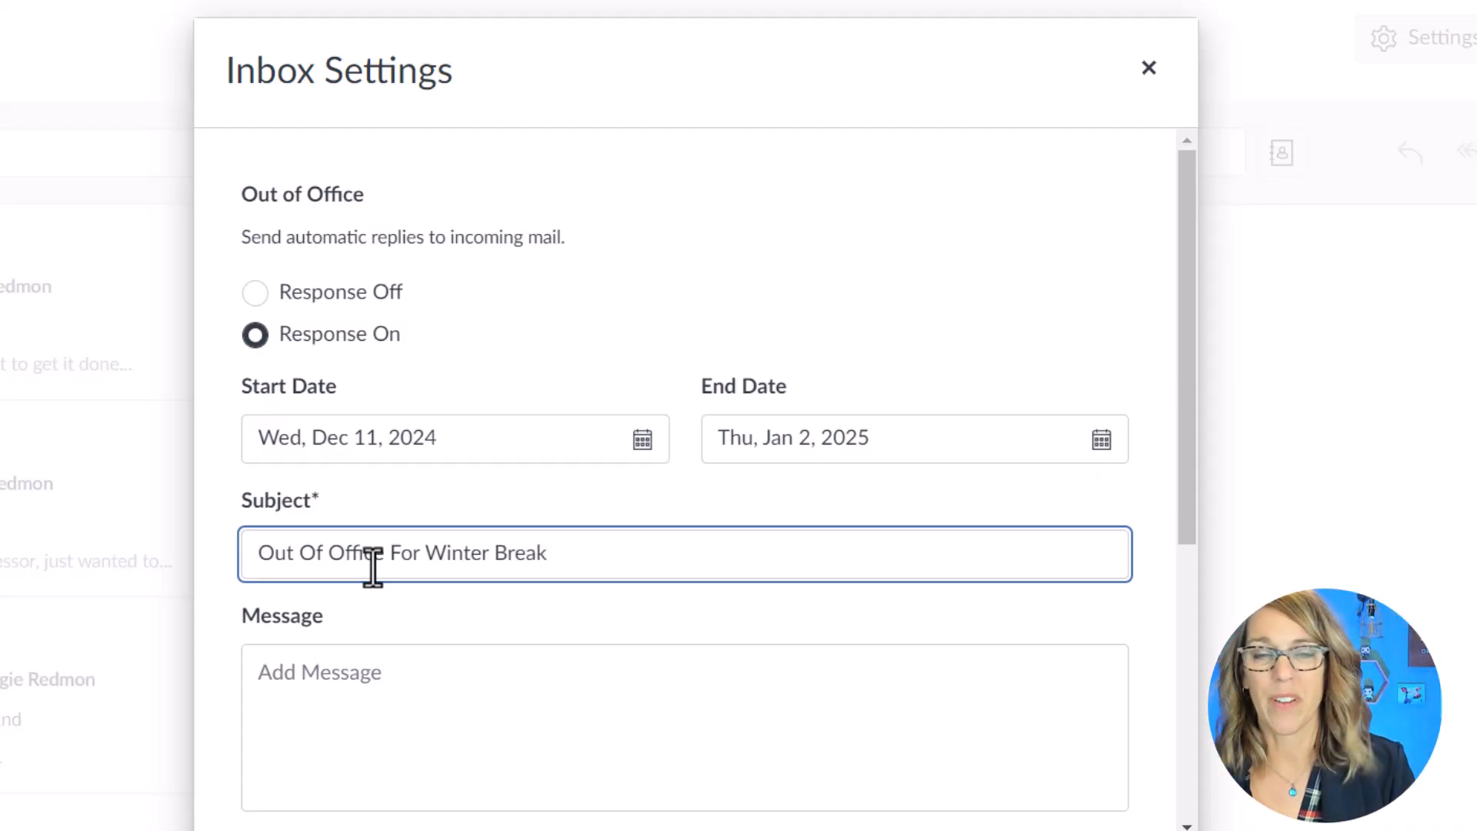
{"action": "scroll", "coordinate": [773, 656], "scroll_direction": "down", "scroll_amount": 4}
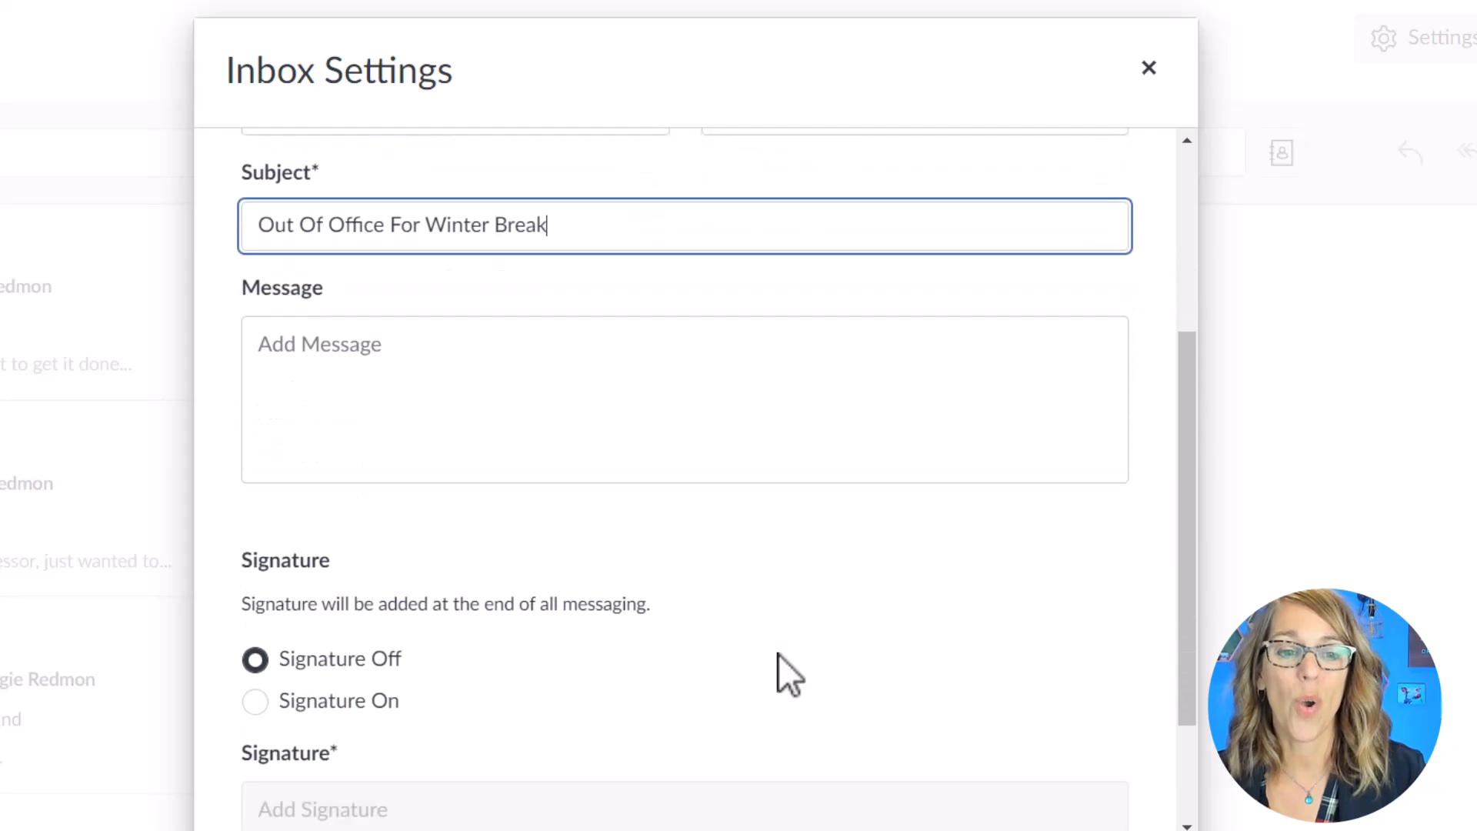
{"action": "scroll", "coordinate": [777, 654], "scroll_direction": "down", "scroll_amount": 1}
{"action": "scroll", "coordinate": [776, 653], "scroll_direction": "down", "scroll_amount": 1}
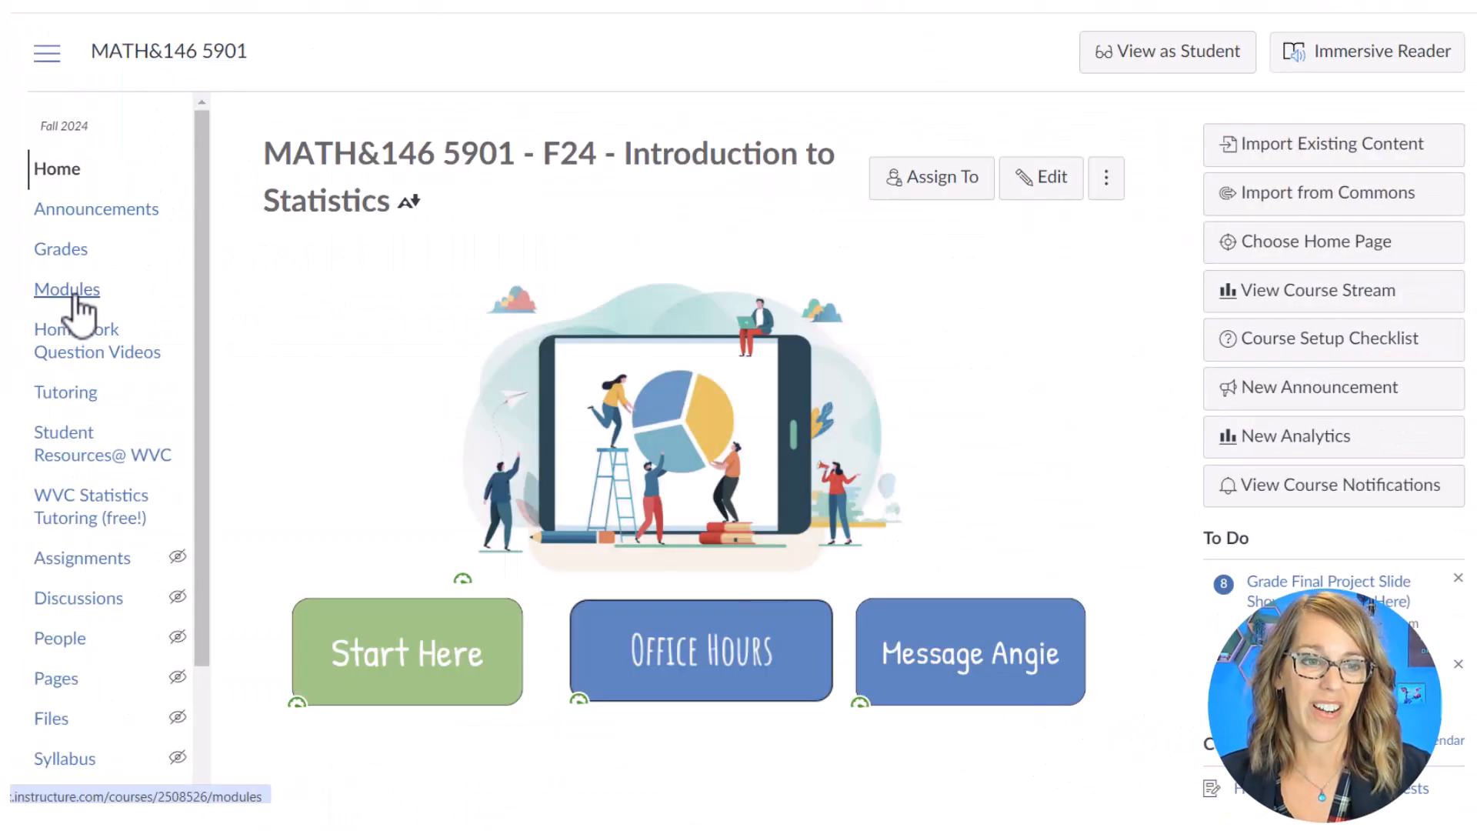
Step: In the MATH&146 5901 course modules, add a new module named "Notes For Me: Do Not Publish"
{"action": "left_click", "coordinate": [74, 297]}
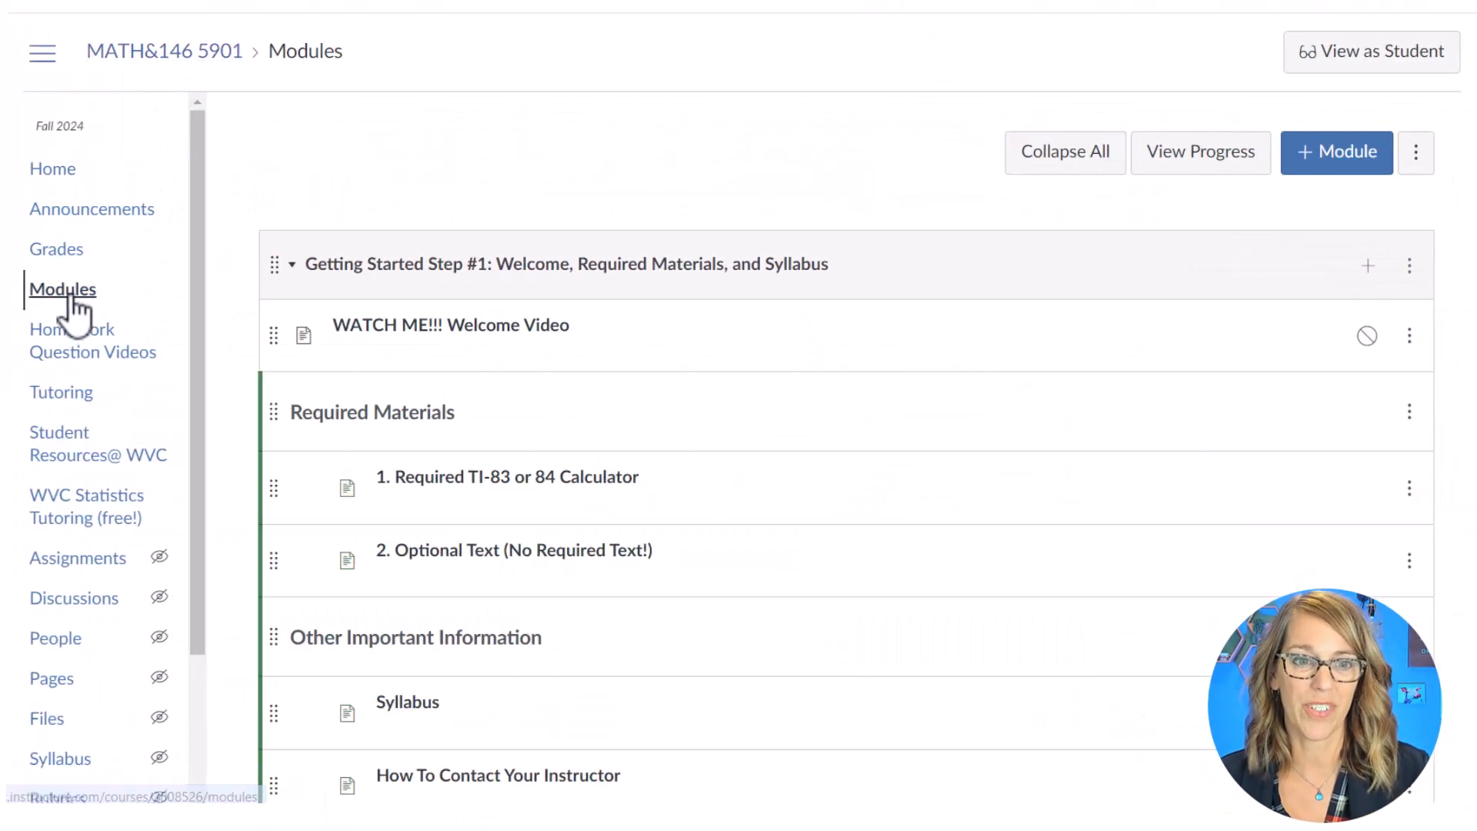
{"action": "scroll", "coordinate": [564, 269], "scroll_direction": "down", "scroll_amount": 15}
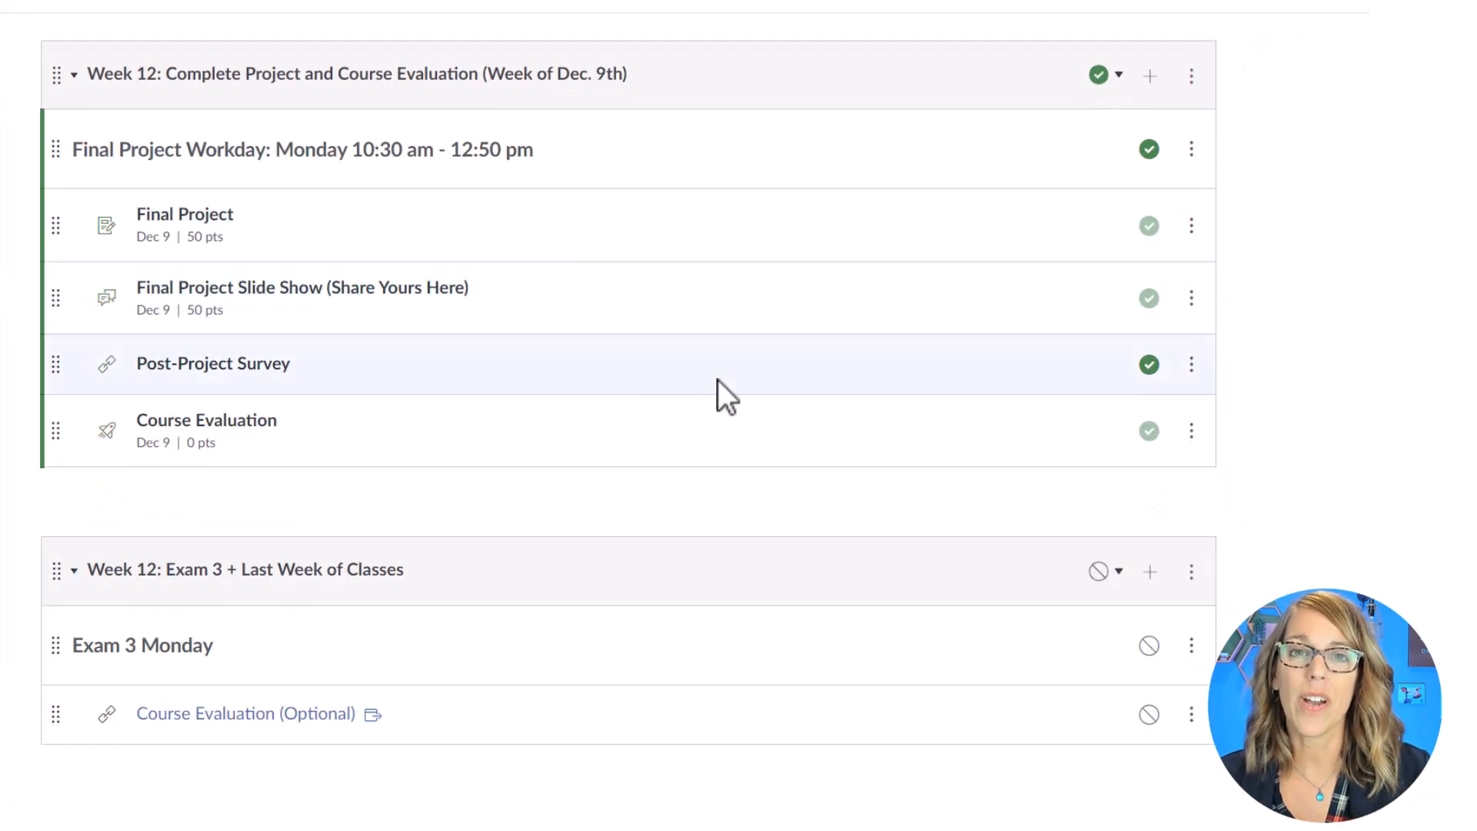
{"action": "scroll", "coordinate": [719, 377], "scroll_direction": "up", "scroll_amount": 15}
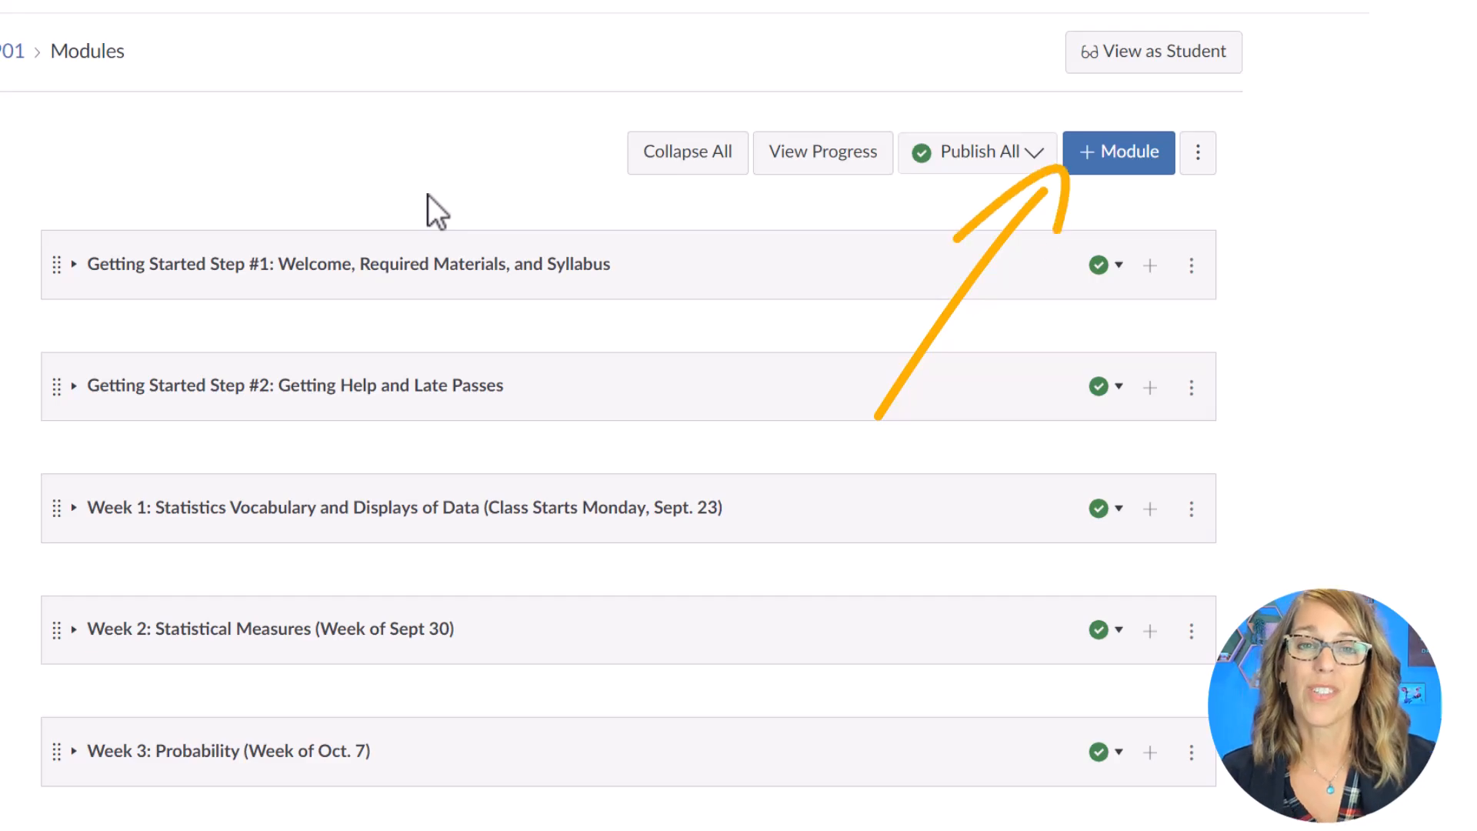
{"action": "left_click", "coordinate": [1114, 157]}
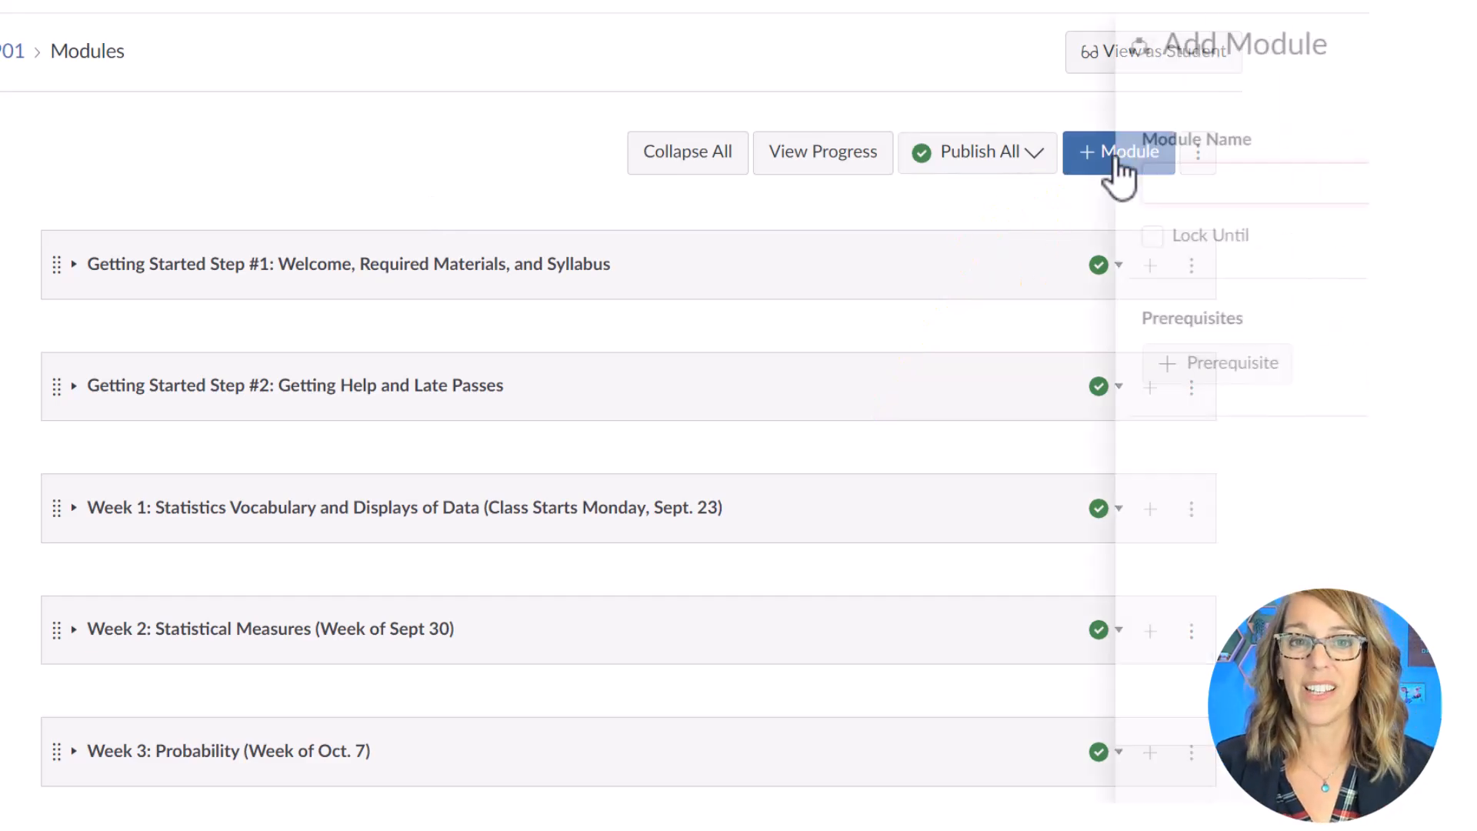
{"action": "left_click", "coordinate": [972, 177]}
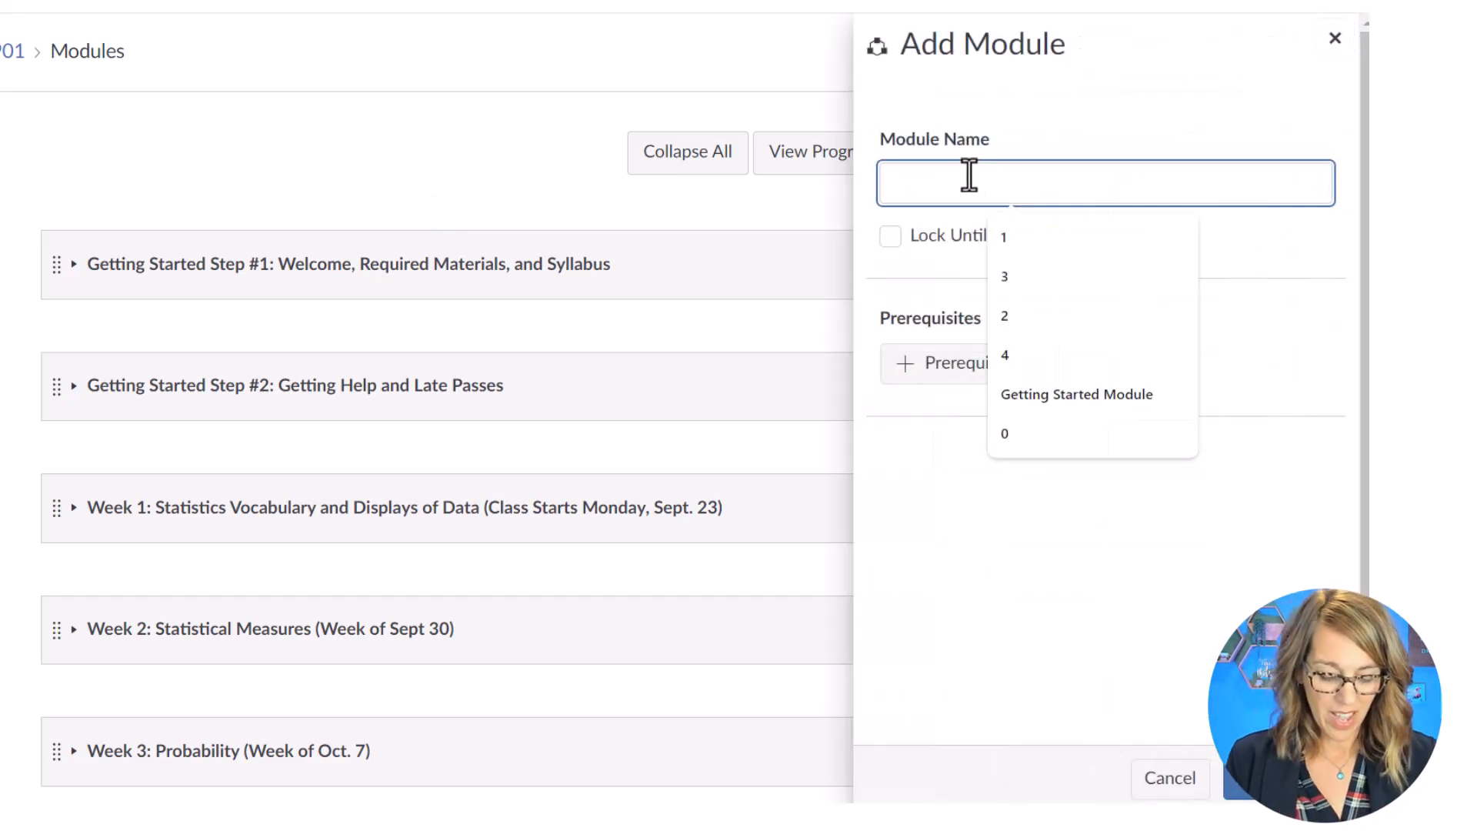
{"action": "type", "text": "Notes For Me:  Do Not Publish"}
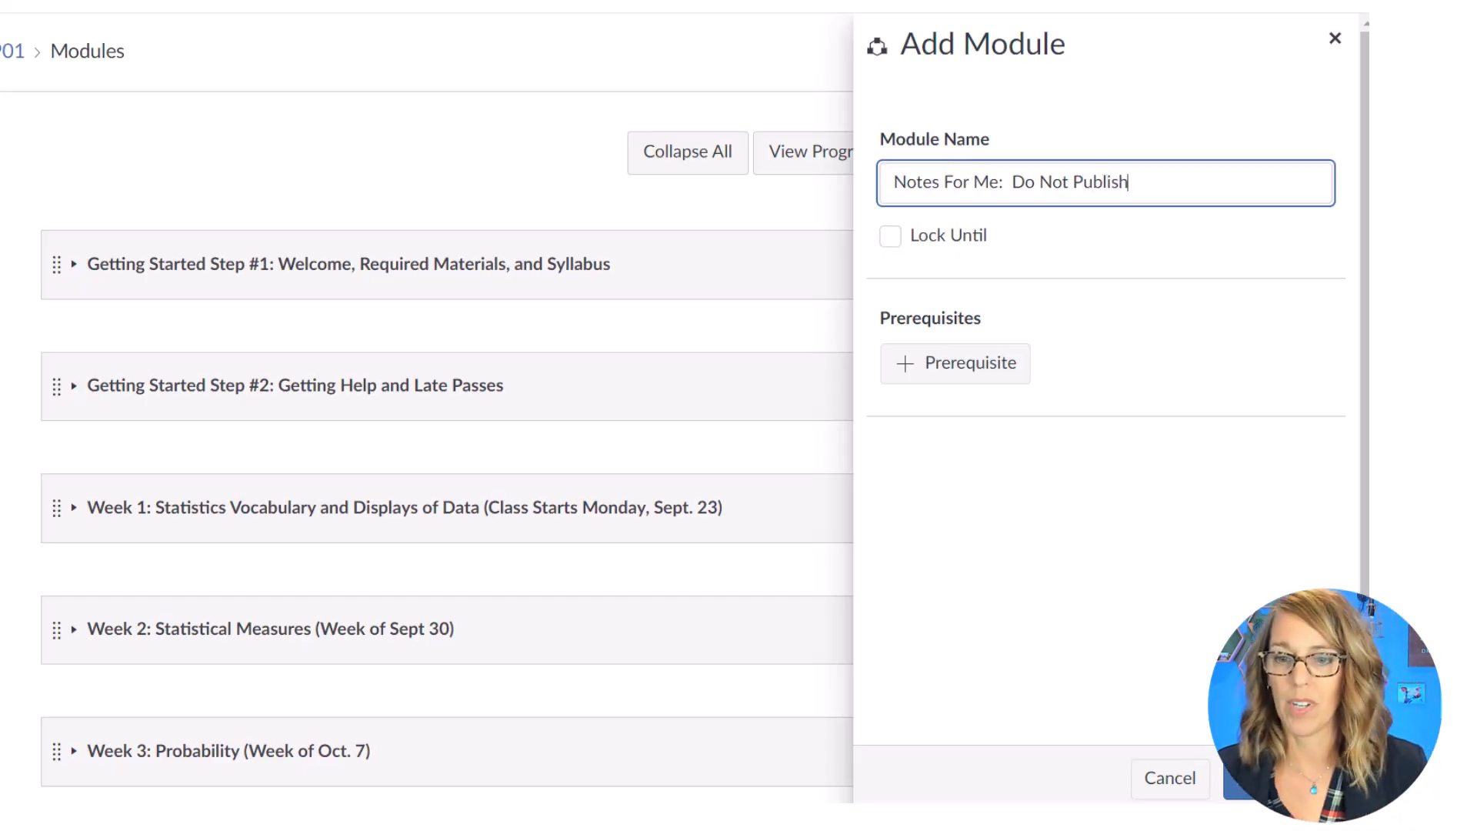
{"action": "key", "text": "Return"}
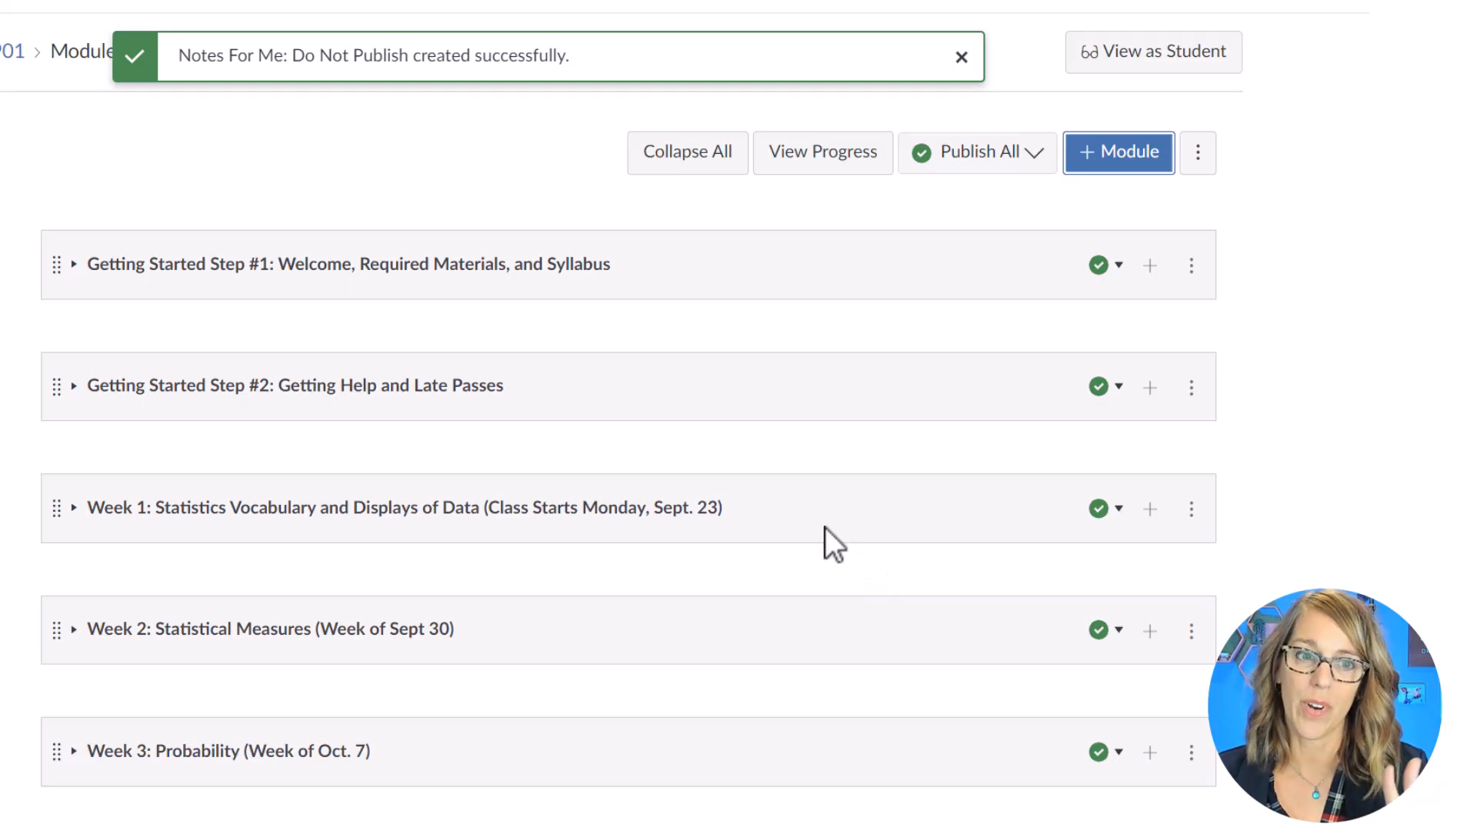
Step: Move the "Notes For Me: Do Not Publish" module to the top of the module list
{"action": "scroll", "coordinate": [691, 486], "scroll_direction": "down", "scroll_amount": 20}
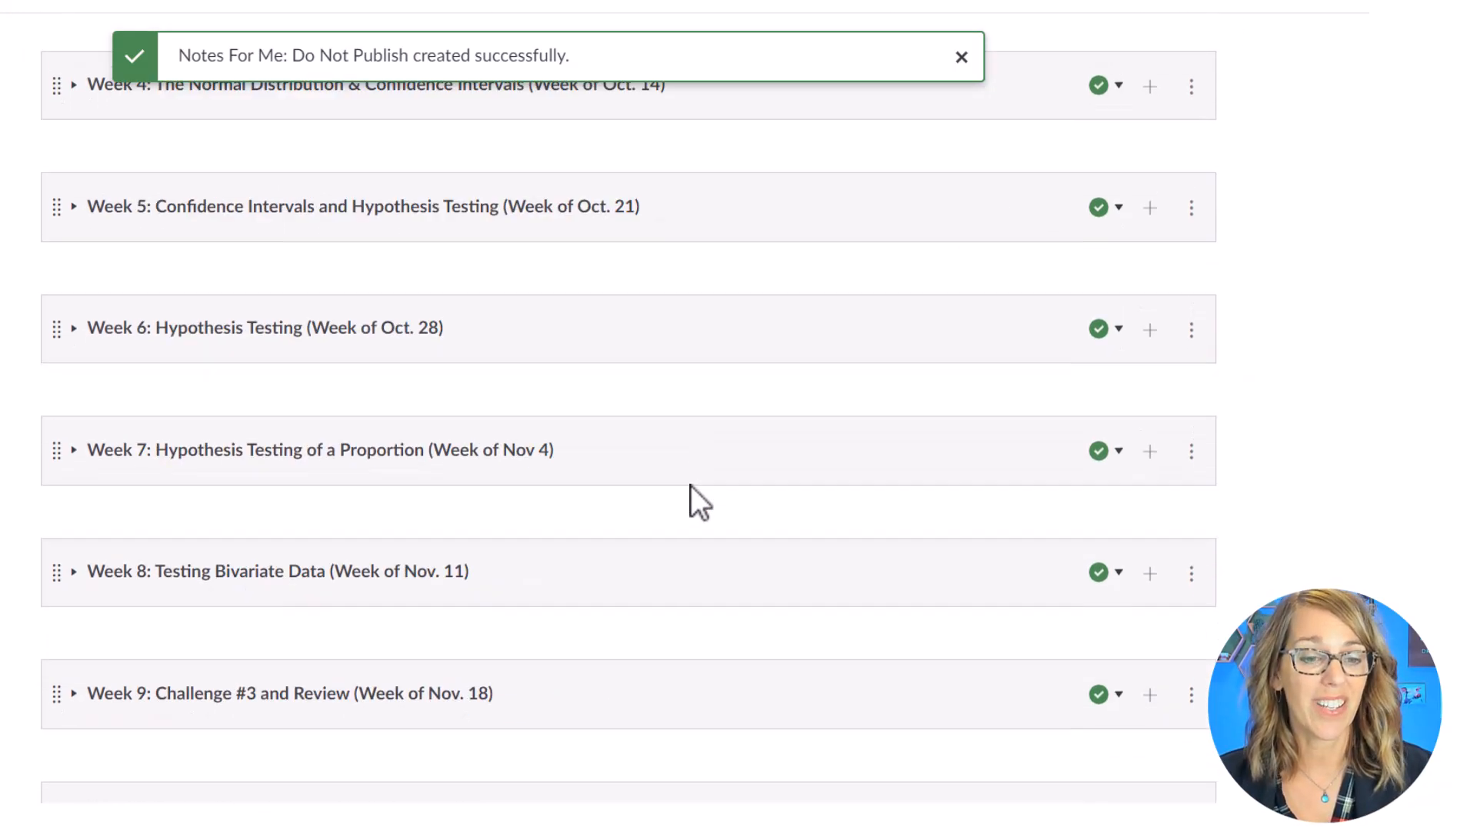
{"action": "scroll", "coordinate": [690, 482], "scroll_direction": "down", "scroll_amount": 8}
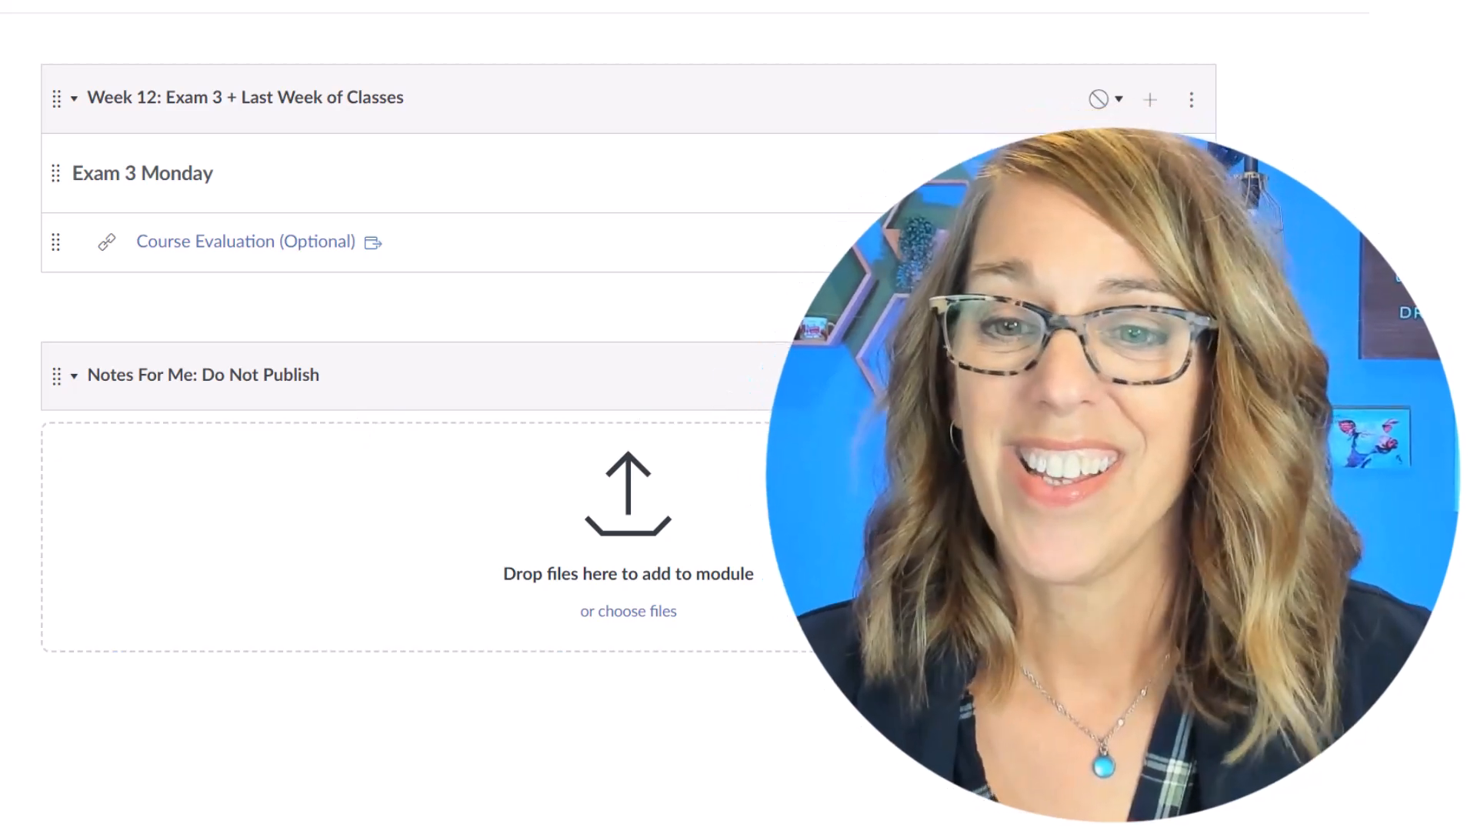
{"action": "left_click", "coordinate": [1191, 377]}
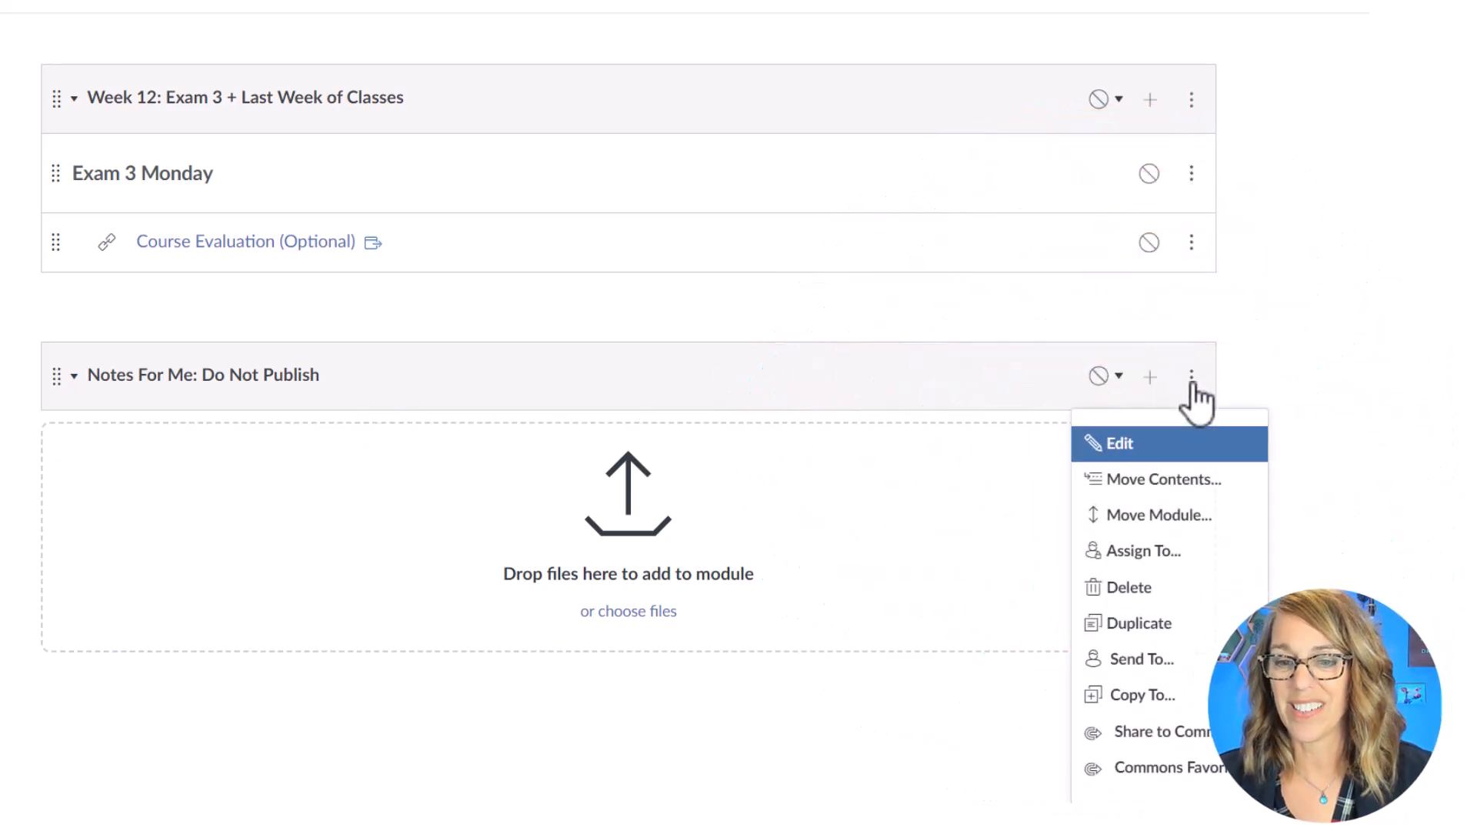
{"action": "left_click", "coordinate": [1189, 517]}
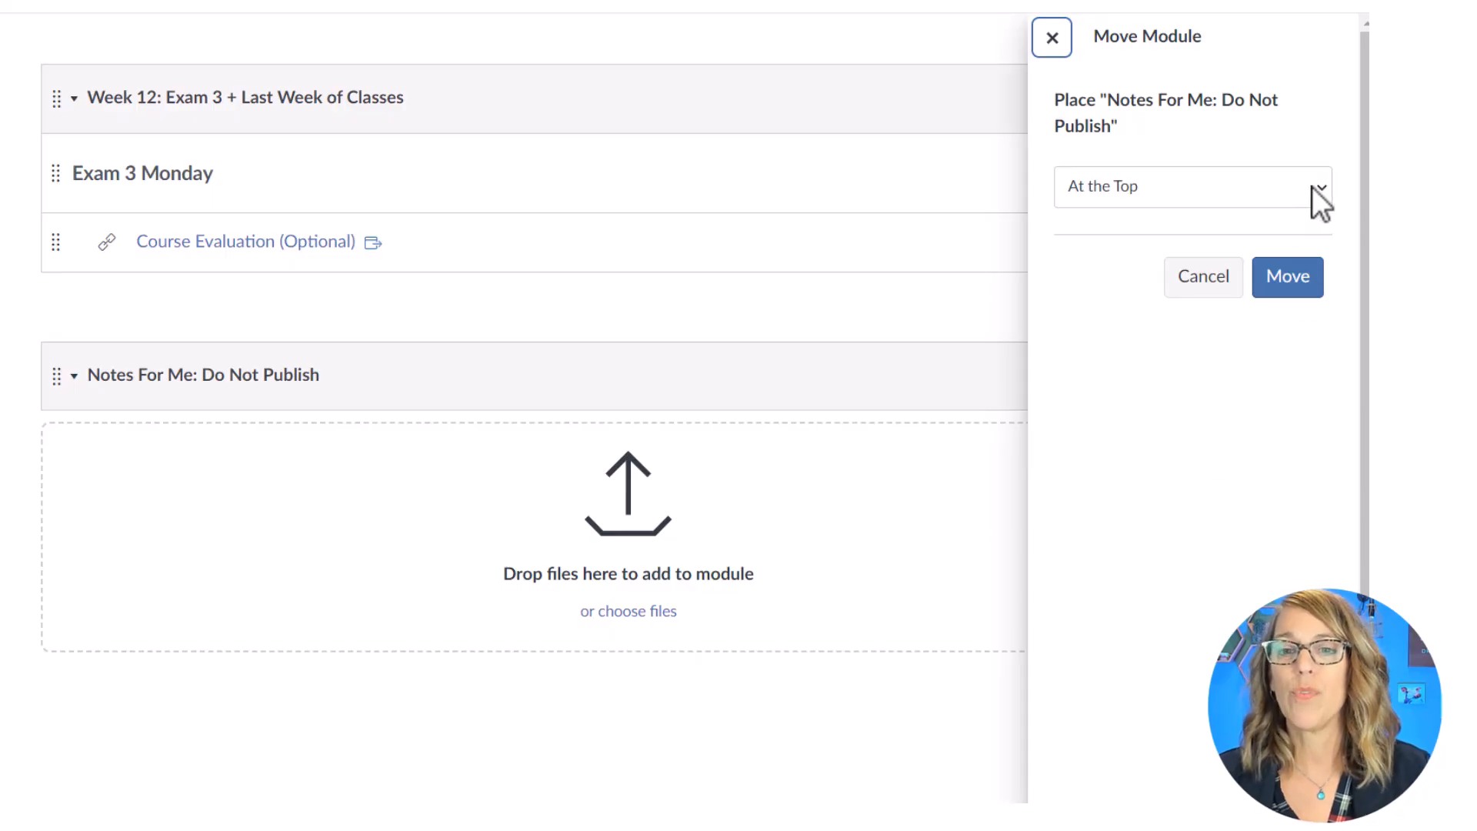
{"action": "left_click", "coordinate": [1288, 277]}
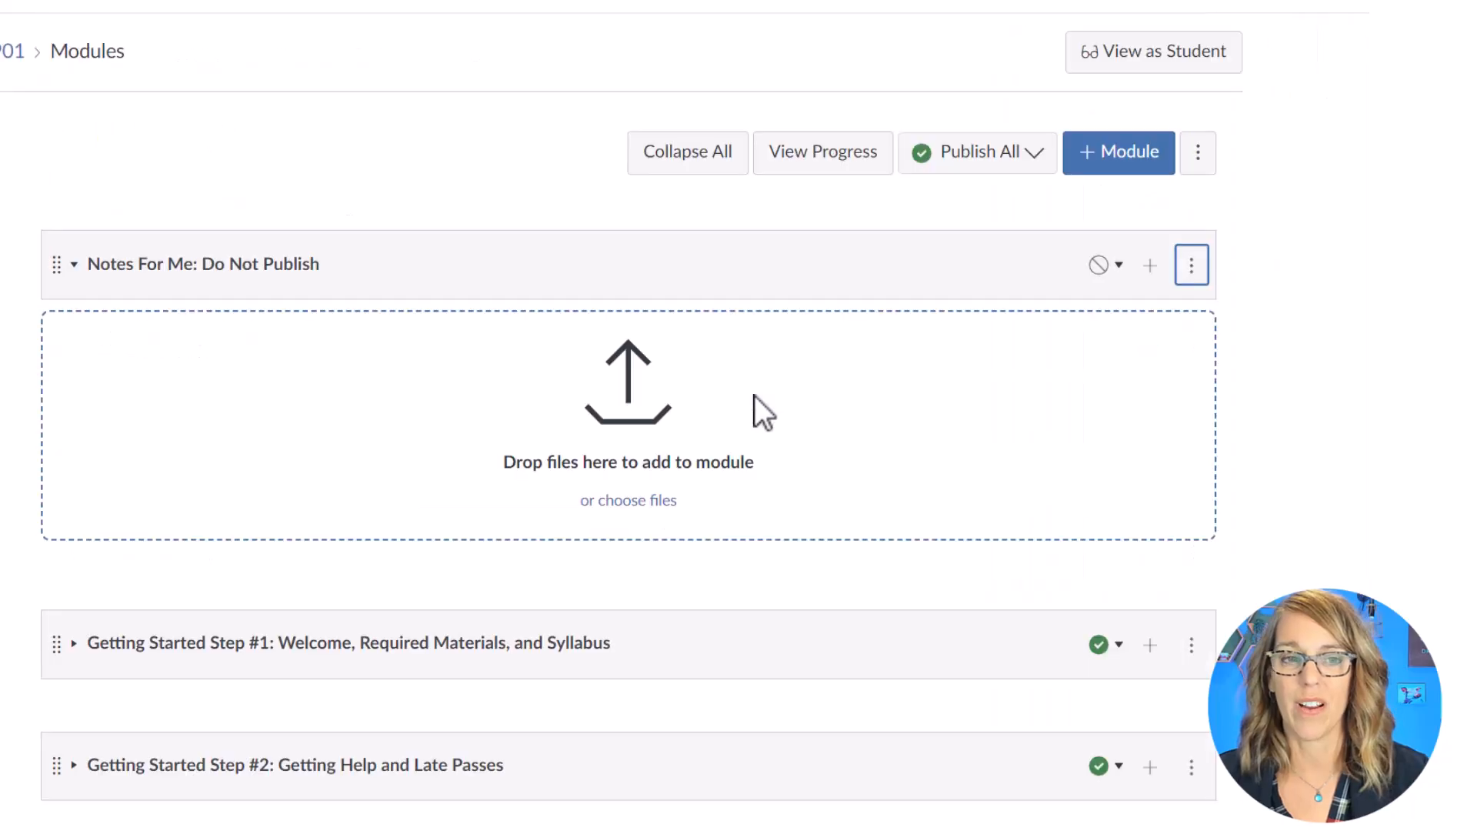
Step: Add a new page named "Do these things" to the "Notes For Me: Do Not Publish" module without indentation
{"action": "left_click", "coordinate": [1150, 266]}
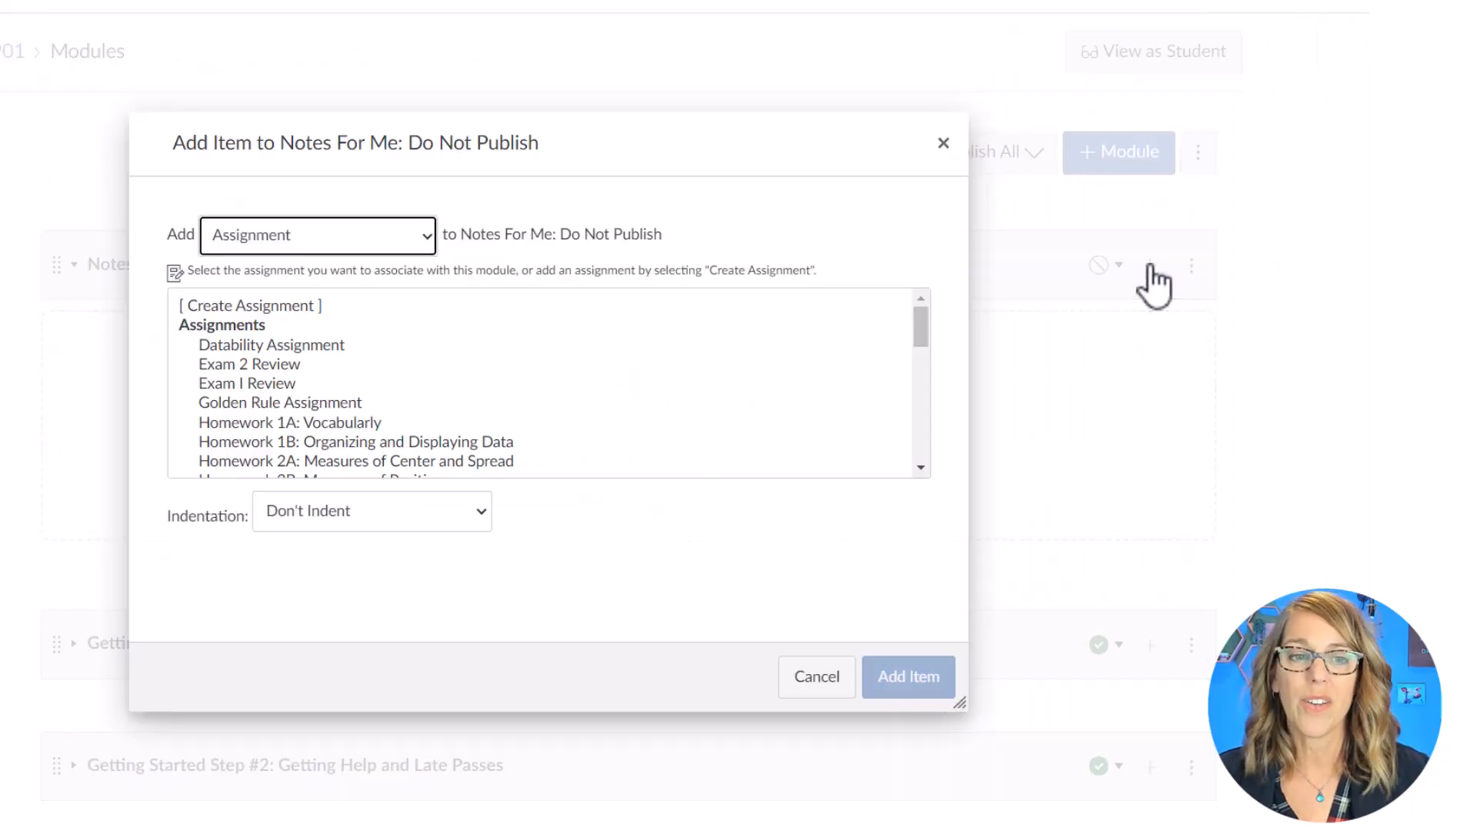
{"action": "left_click", "coordinate": [430, 242]}
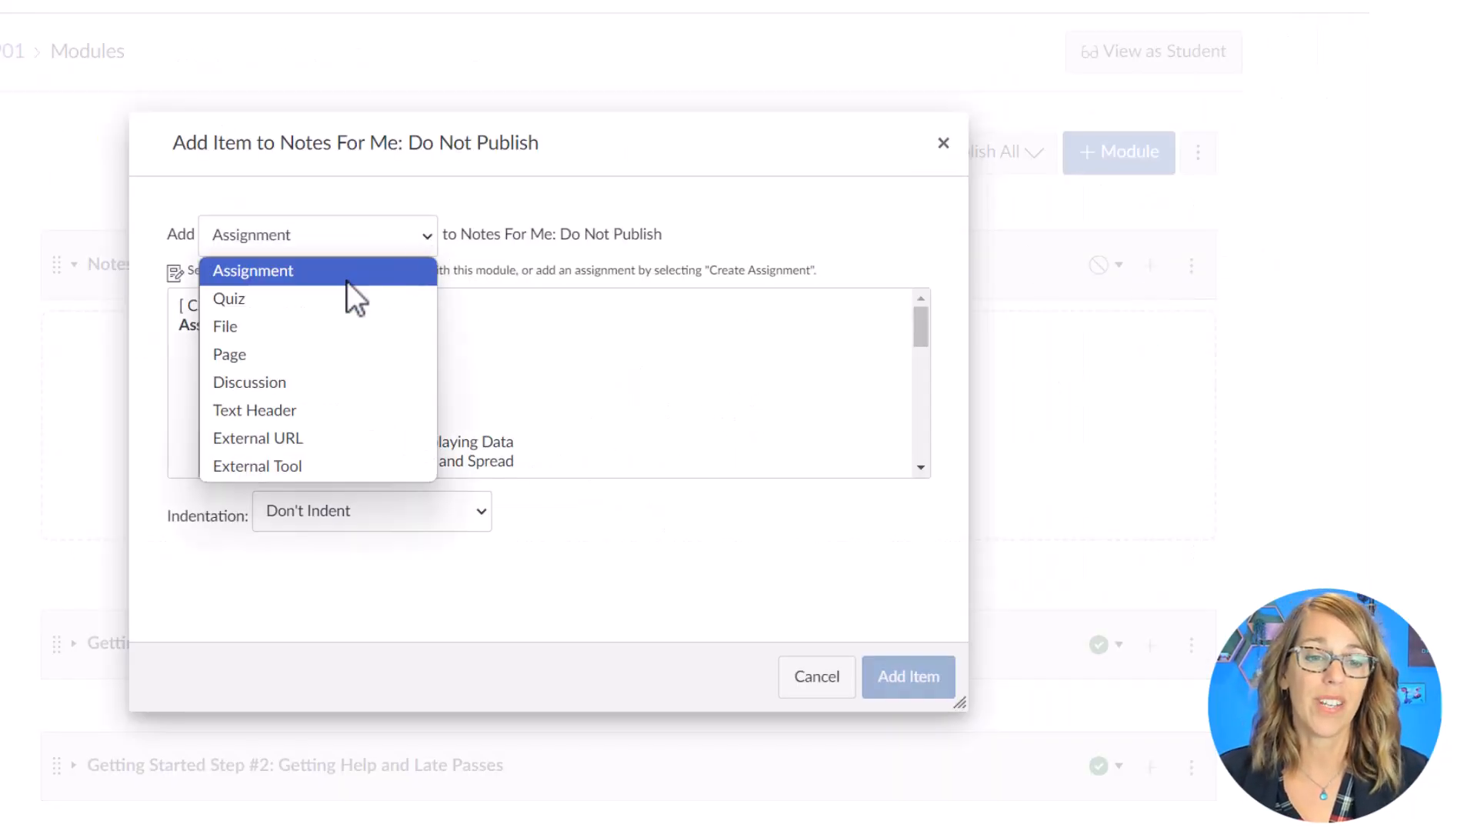
{"action": "left_click", "coordinate": [298, 346]}
{"action": "left_click", "coordinate": [235, 306]}
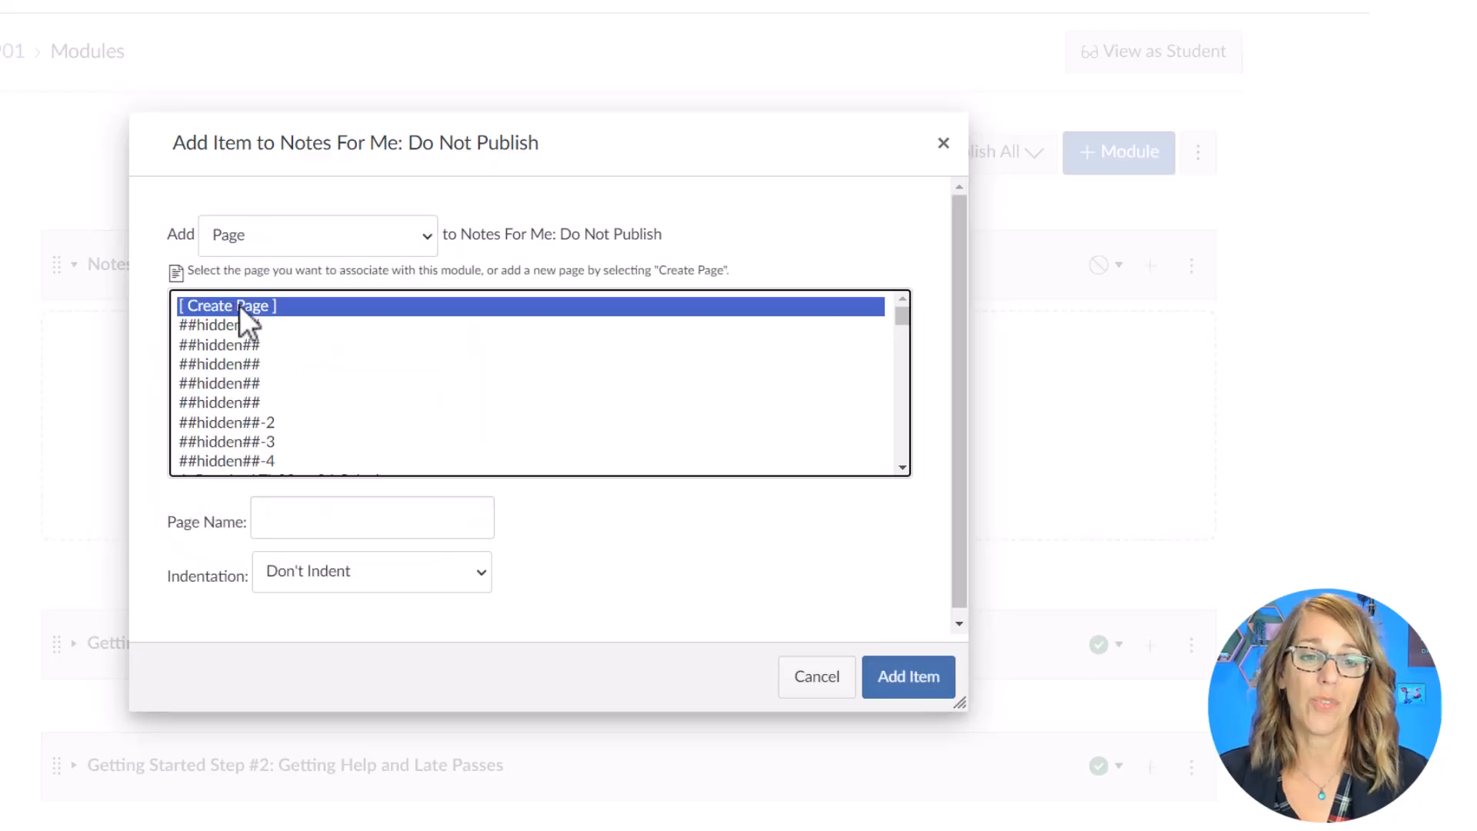
{"action": "left_click", "coordinate": [310, 520]}
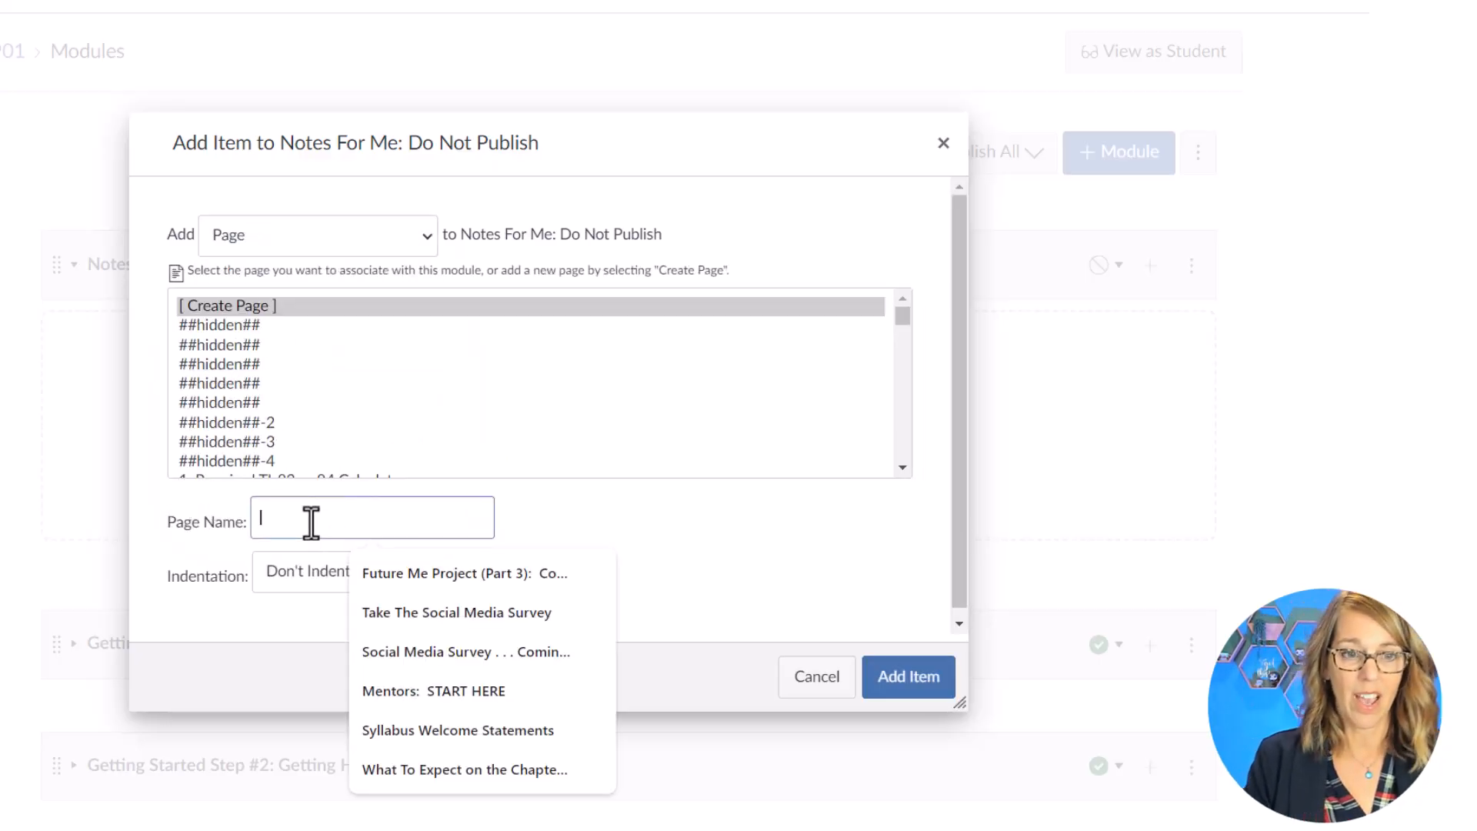
{"action": "type", "text": "Do these things"}
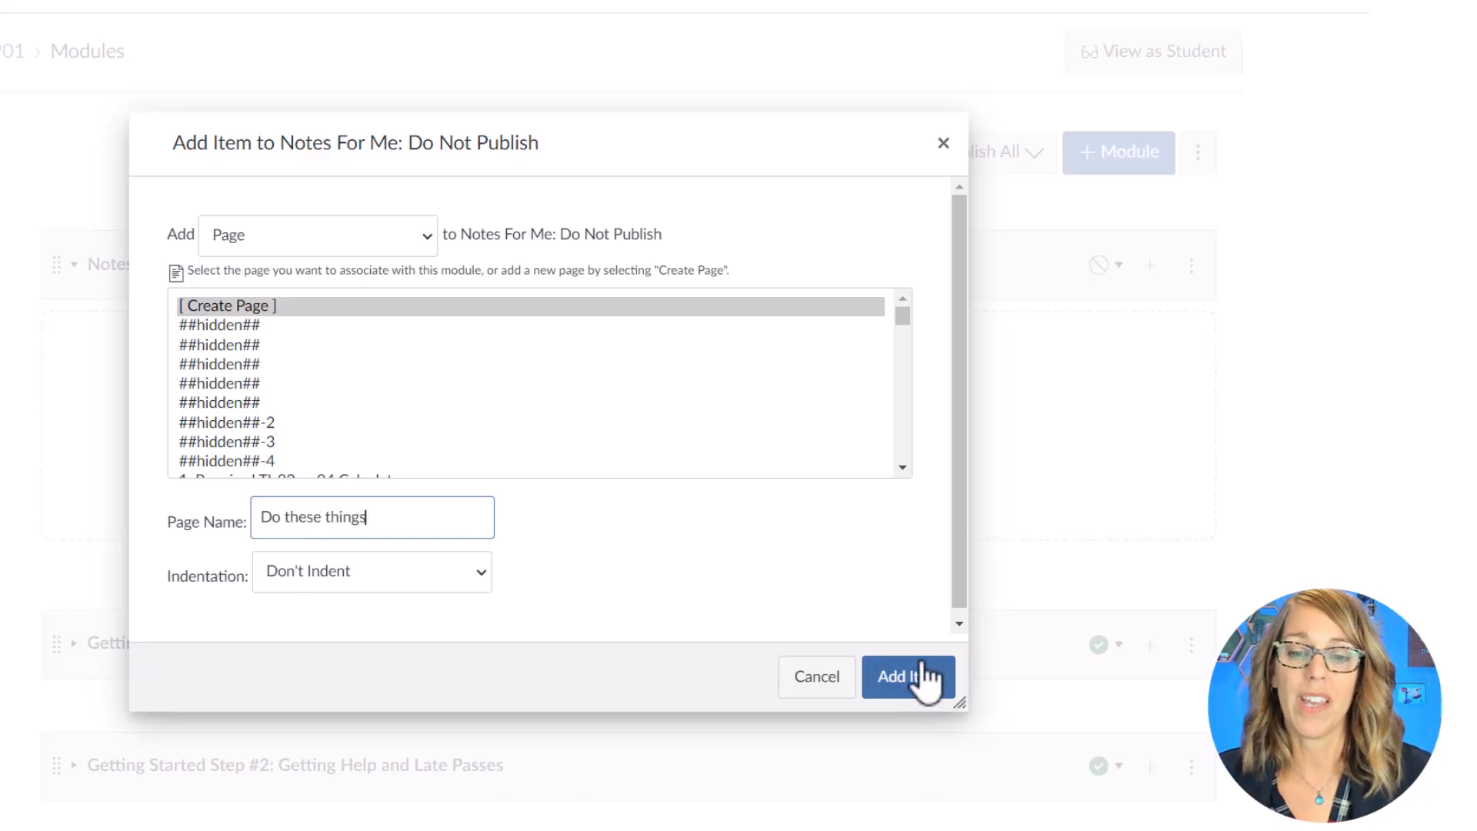
{"action": "left_click", "coordinate": [927, 678]}
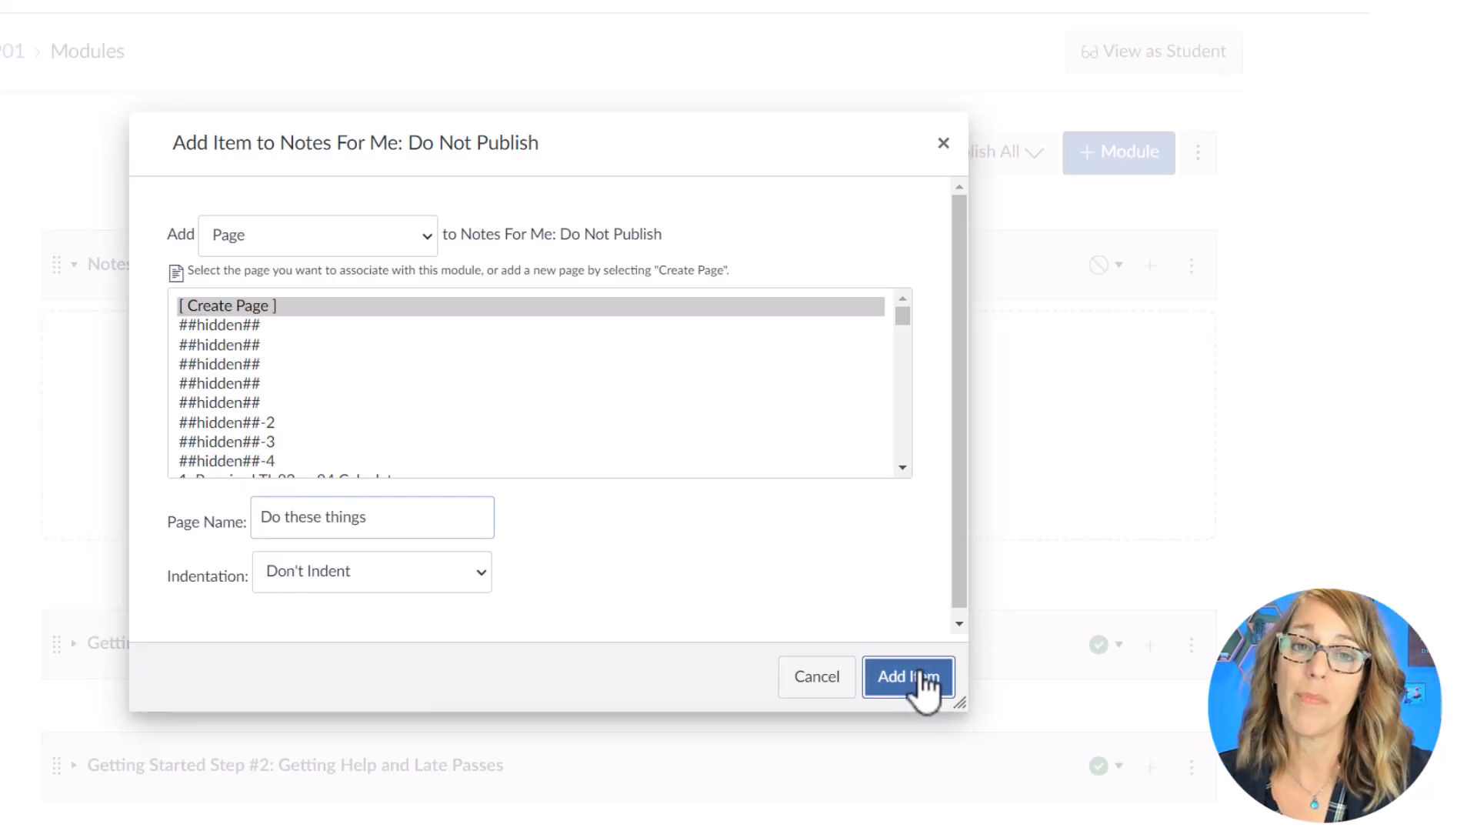